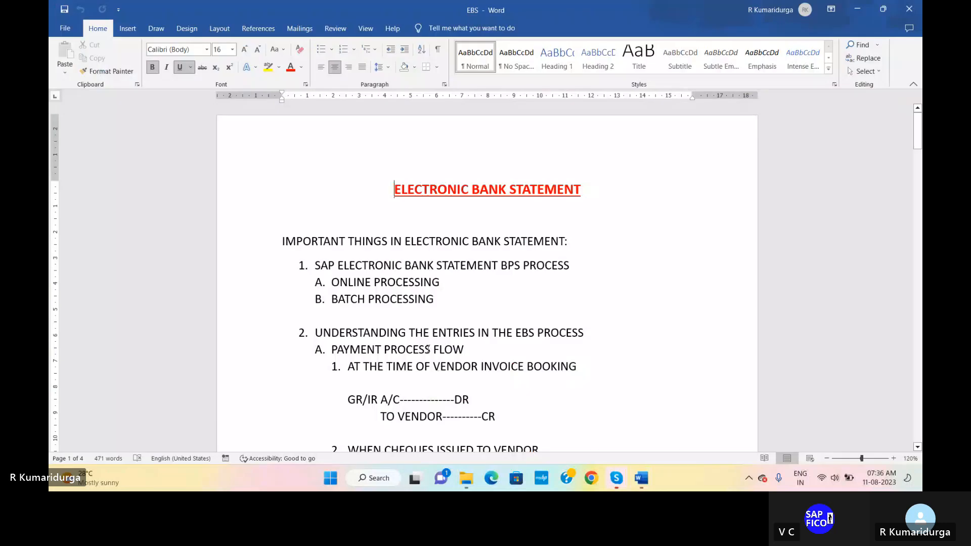
Review the electronic bank statement outline down to the interpretation algorithms list at the end of the document
{"action": "scroll", "coordinate": [428, 349], "scroll_direction": "down", "scroll_amount": 5}
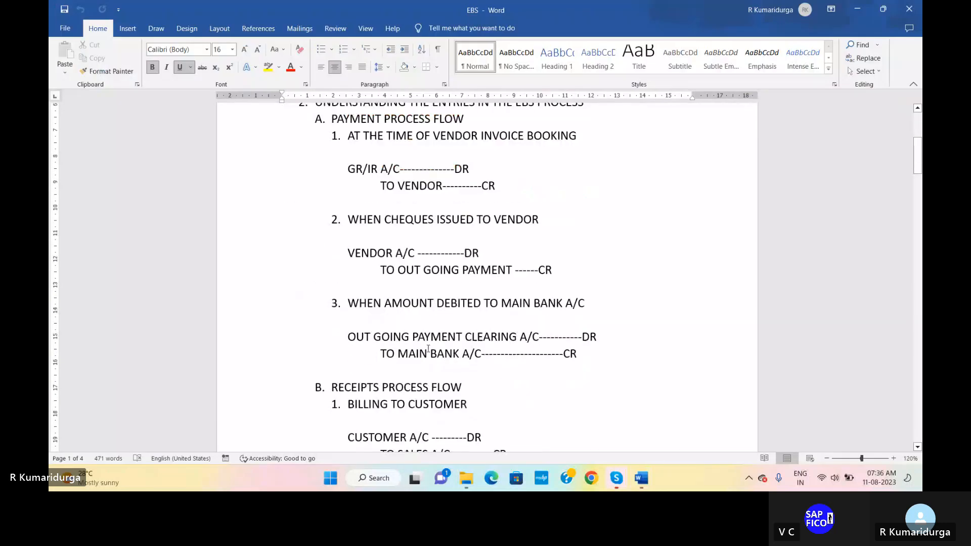
{"action": "scroll", "coordinate": [427, 349], "scroll_direction": "down", "scroll_amount": 20}
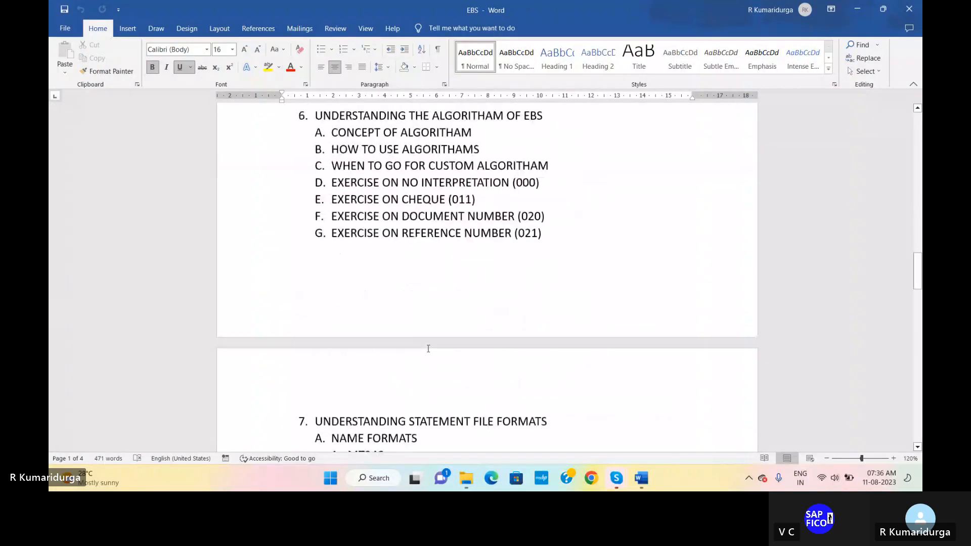
{"action": "scroll", "coordinate": [428, 348], "scroll_direction": "down", "scroll_amount": 20}
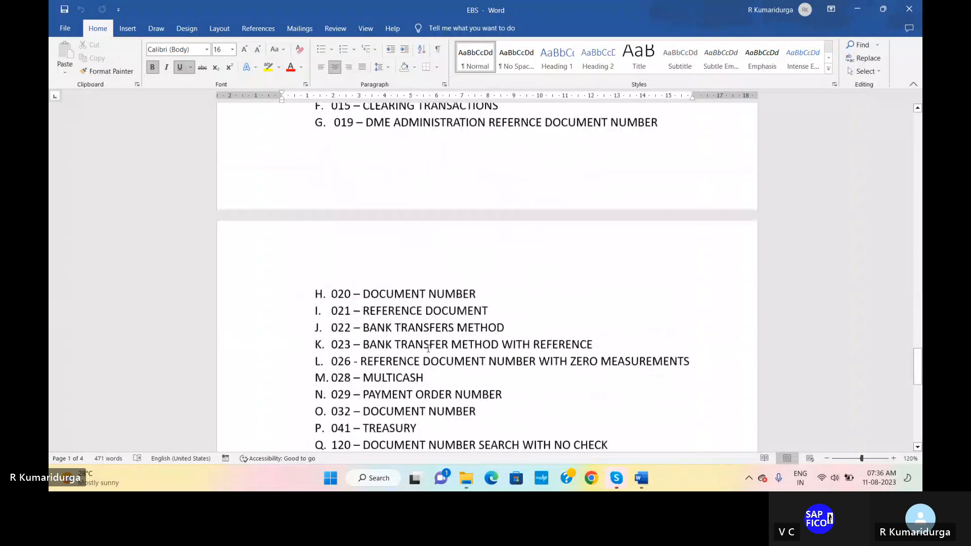
{"action": "scroll", "coordinate": [428, 349], "scroll_direction": "up", "scroll_amount": 2}
{"action": "left_click", "coordinate": [629, 254]}
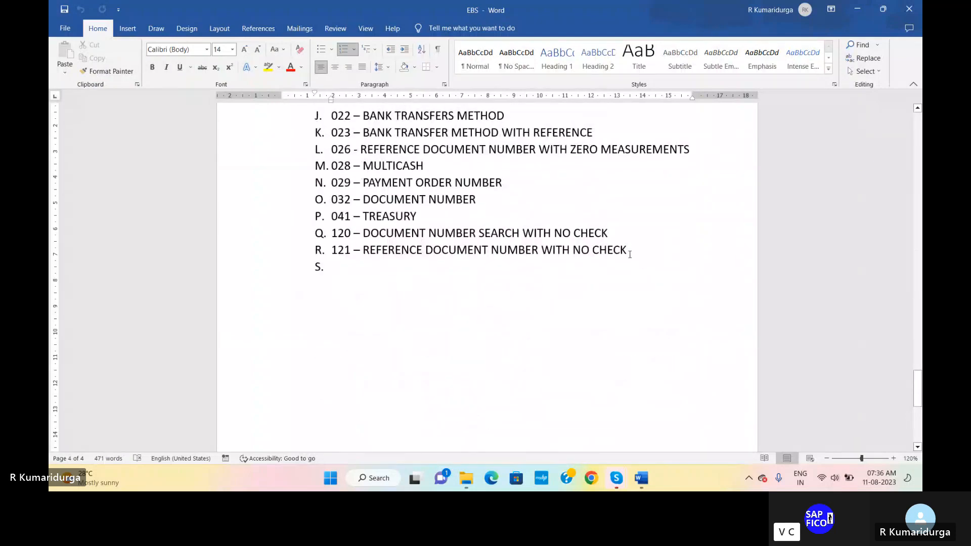
{"action": "scroll", "coordinate": [630, 254], "scroll_direction": "up", "scroll_amount": 1}
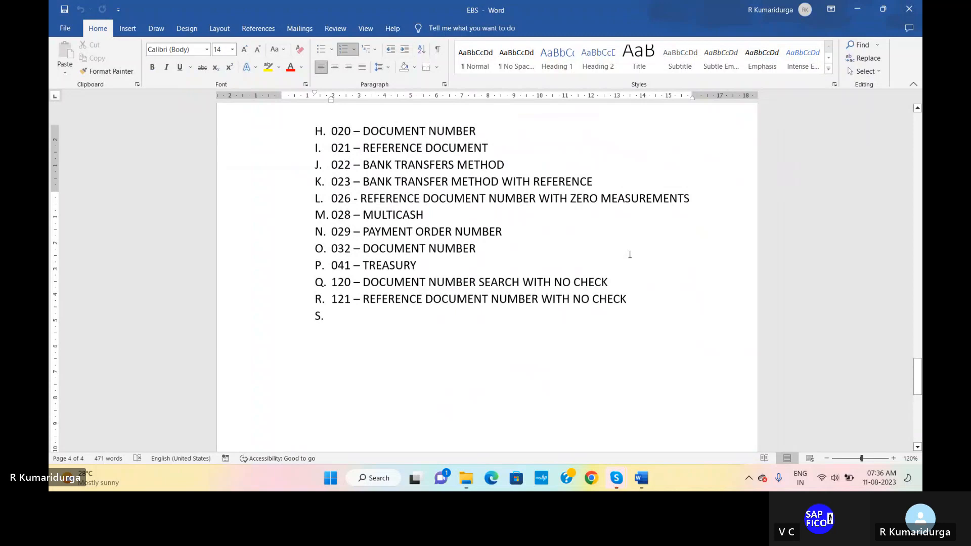
{"action": "scroll", "coordinate": [629, 254], "scroll_direction": "up", "scroll_amount": 5}
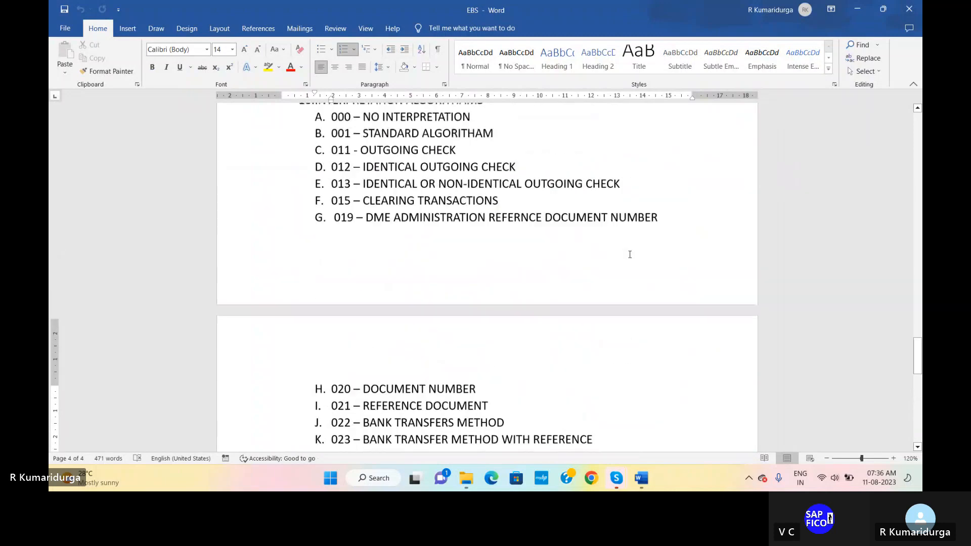
{"action": "scroll", "coordinate": [630, 255], "scroll_direction": "up", "scroll_amount": 2}
{"action": "scroll", "coordinate": [630, 255], "scroll_direction": "up", "scroll_amount": 1}
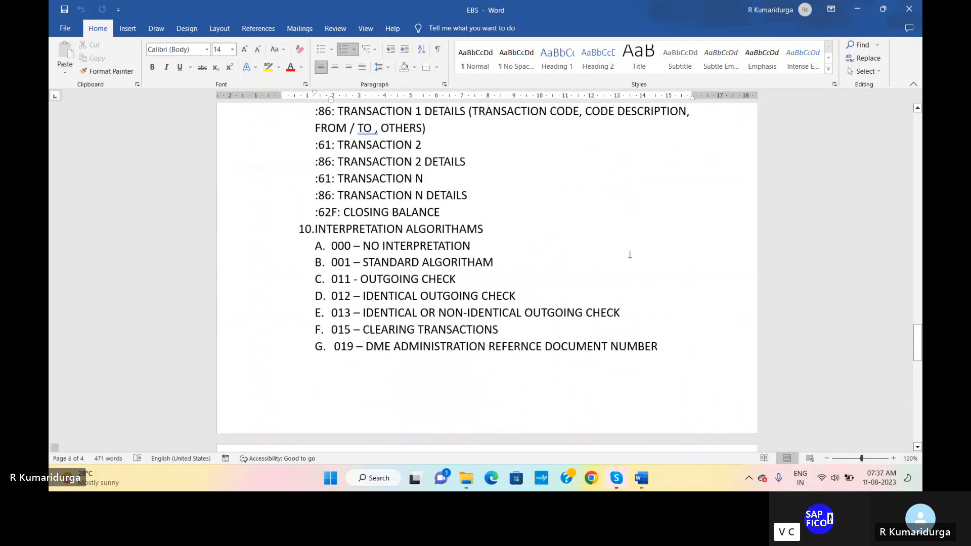
{"action": "scroll", "coordinate": [629, 254], "scroll_direction": "down", "scroll_amount": 5}
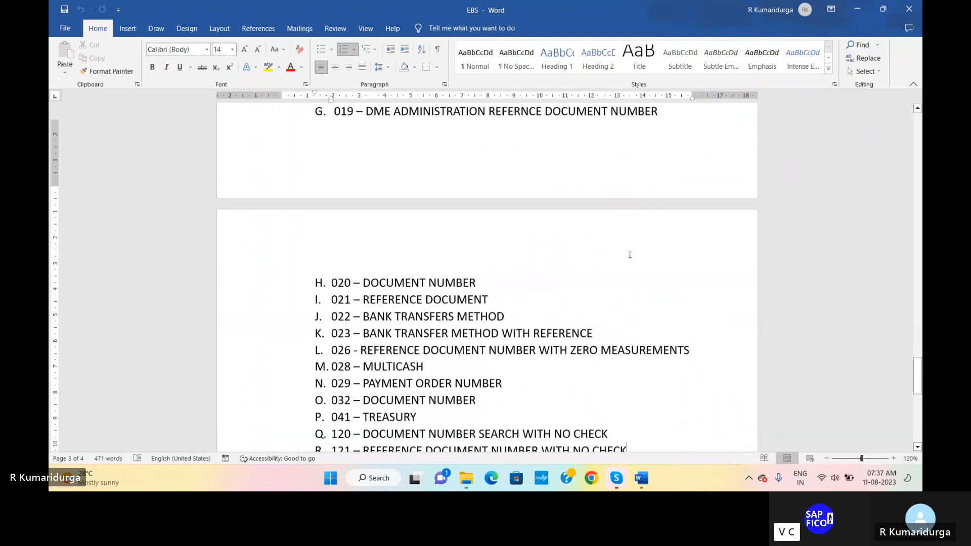
Remove the empty item S from the end of the interpretation algorithms list and clear that line's indent
{"action": "key", "text": "Return"}
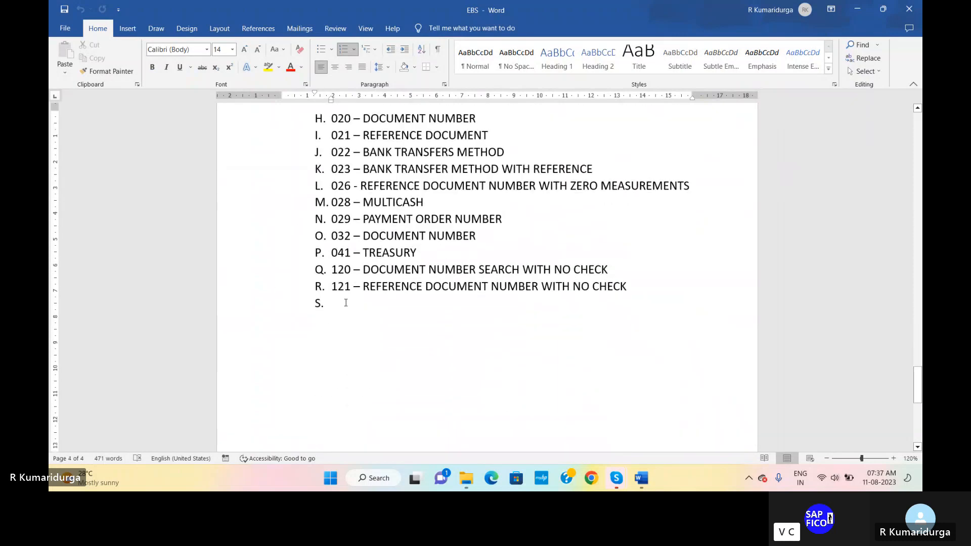
{"action": "key", "text": "BackSpace"}
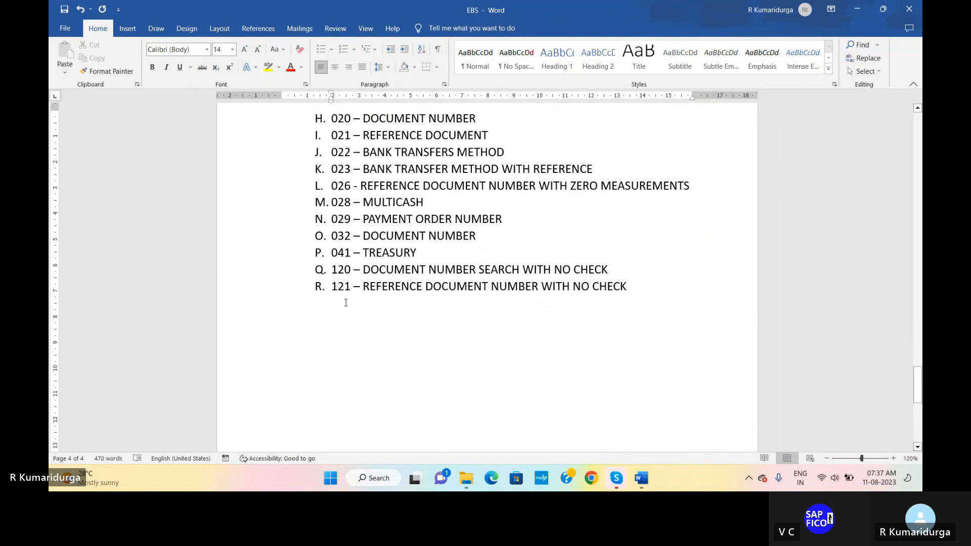
{"action": "key", "text": "BackSpace"}
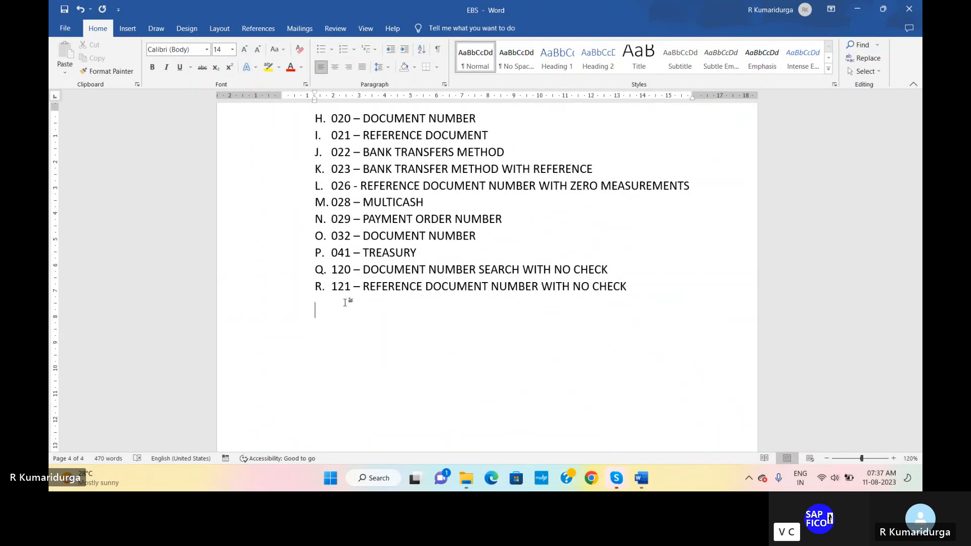
{"action": "scroll", "coordinate": [345, 302], "scroll_direction": "up", "scroll_amount": 6}
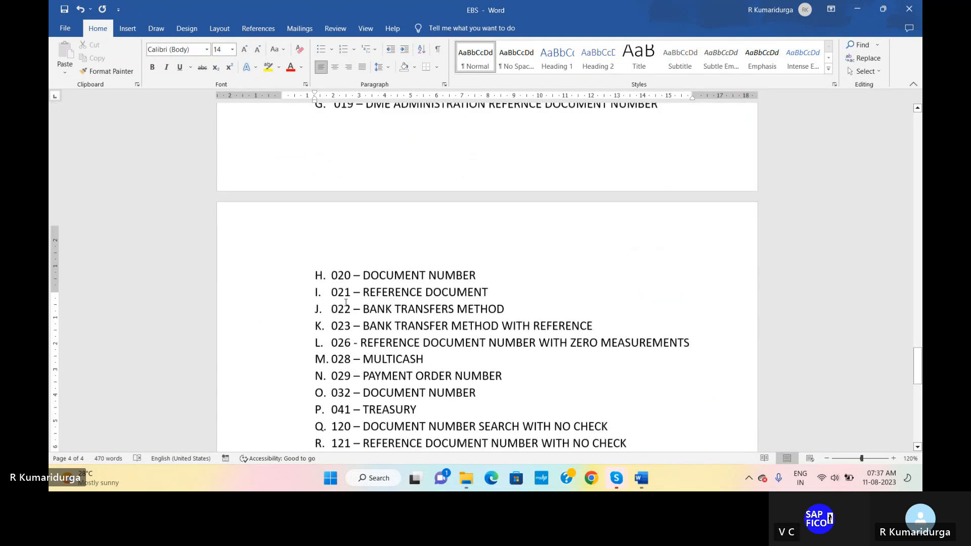
{"action": "scroll", "coordinate": [346, 302], "scroll_direction": "down", "scroll_amount": 5}
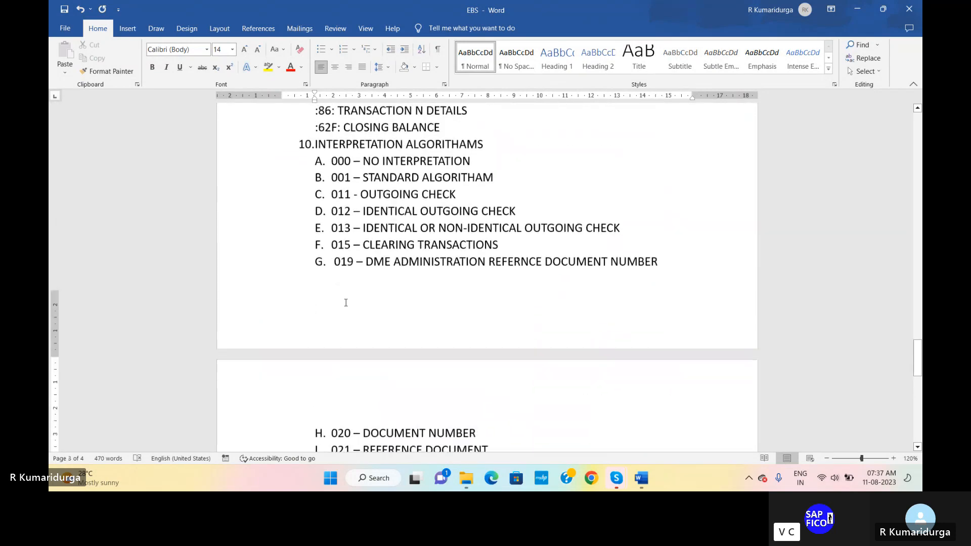
{"action": "scroll", "coordinate": [346, 302], "scroll_direction": "down", "scroll_amount": 2}
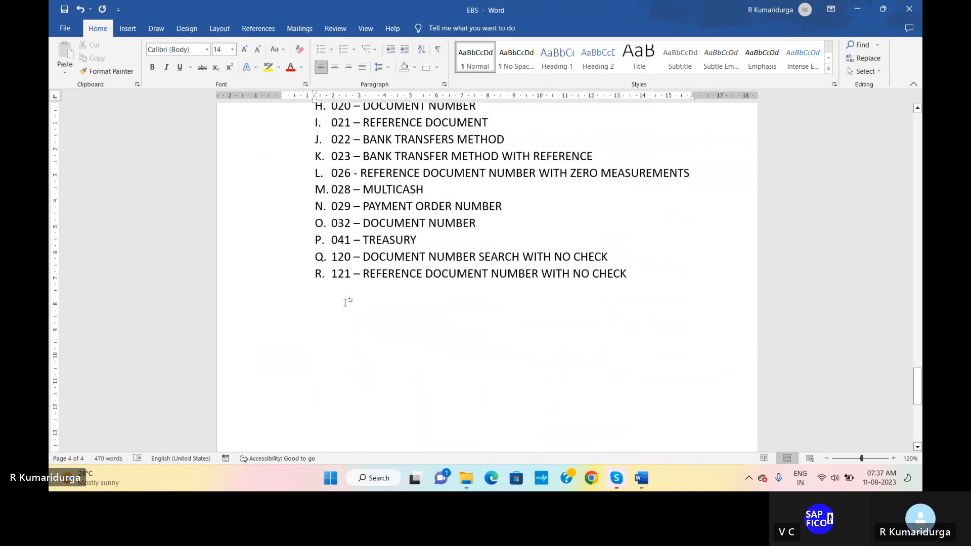
{"action": "key", "text": "BackSpace"}
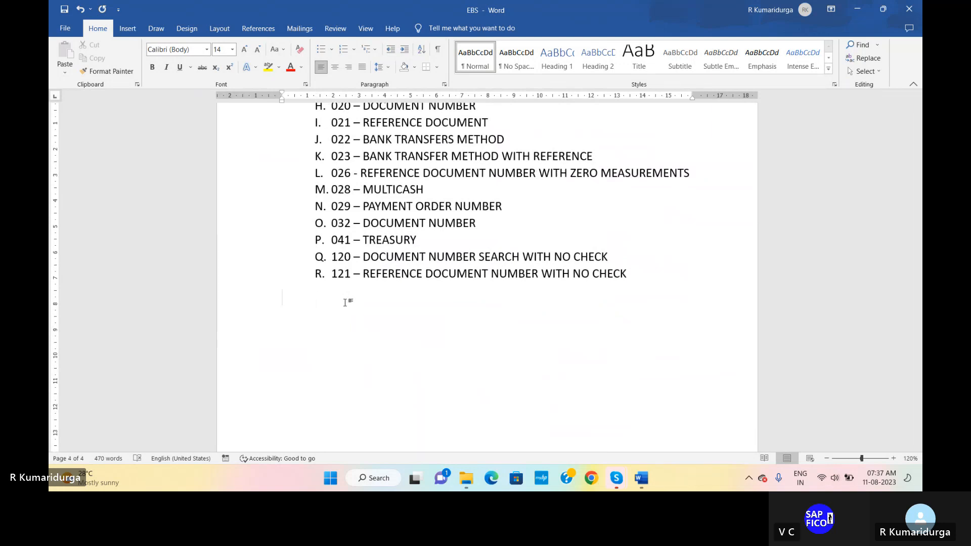
Add the heading "ELECTRONIC BANK STATEMENT CONFIGURATION STEPS:" below the interpretation algorithms list, leaving a blank line between them
{"action": "key", "text": "Return"}
{"action": "type", "text": "EL"}
{"action": "type", "text": "E 6"}
{"action": "key", "text": "BackSpace"}
{"action": "key", "text": "BackSpace"}
{"action": "type", "text": "CTRONIC BANK"}
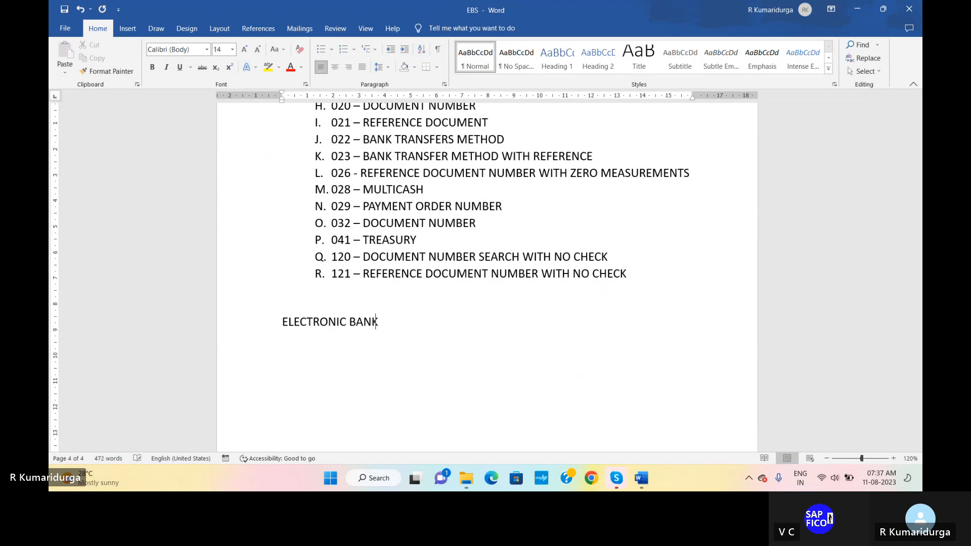
{"action": "type", "text": " STATEMENT COD"}
{"action": "key", "text": "BackSpace"}
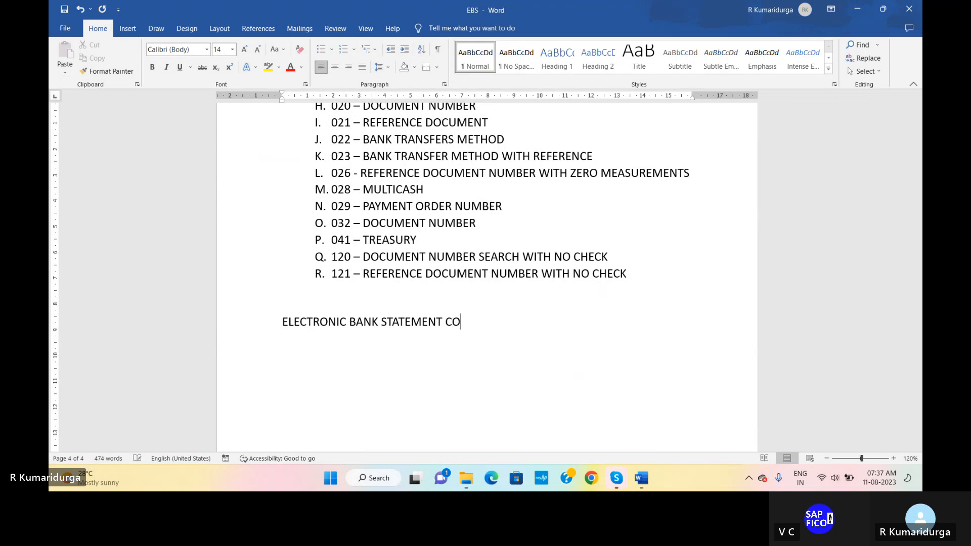
{"action": "type", "text": "NFIGURATION STEP"}
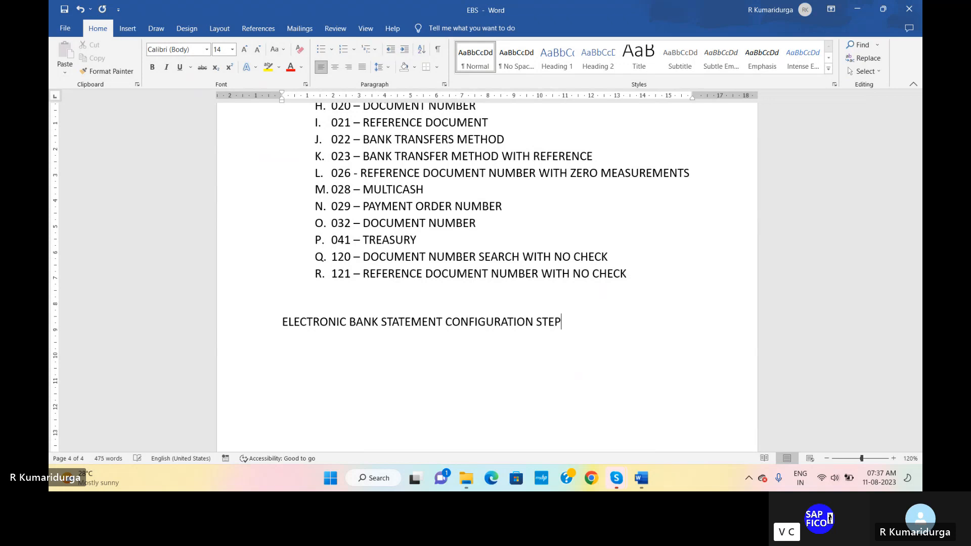
{"action": "type", "text": "S:"}
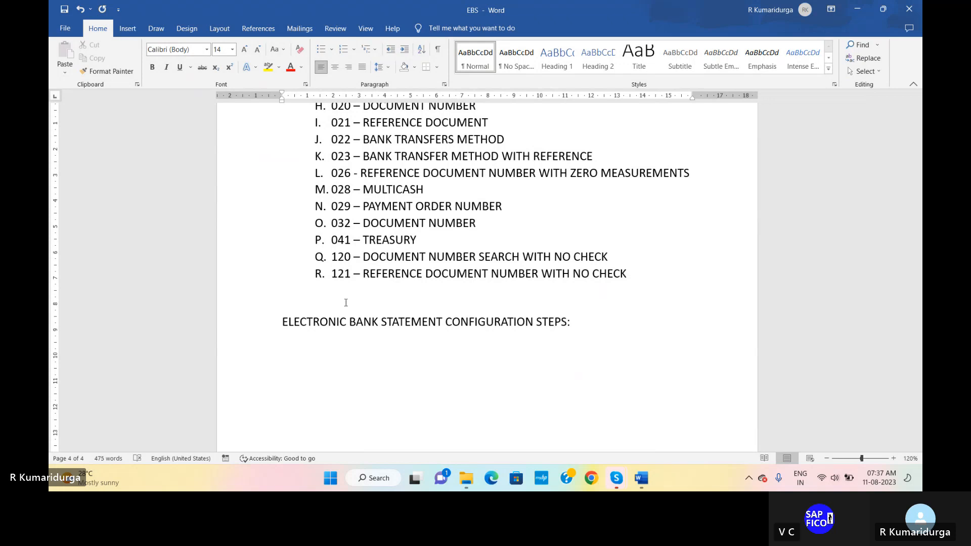
Make the configuration steps heading bold and underlined
{"action": "key", "text": "shift+Up"}
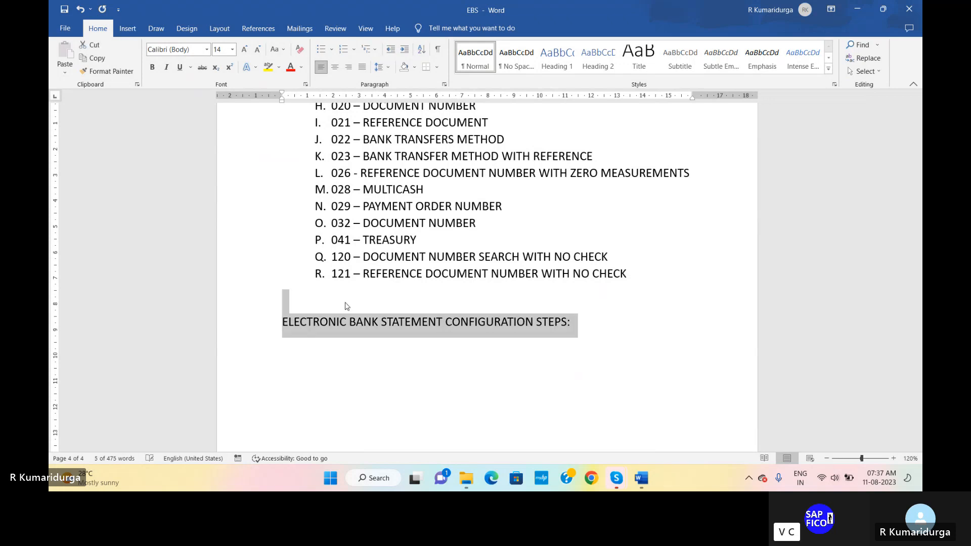
{"action": "key", "text": "ctrl+b"}
{"action": "key", "text": "ctrl+u"}
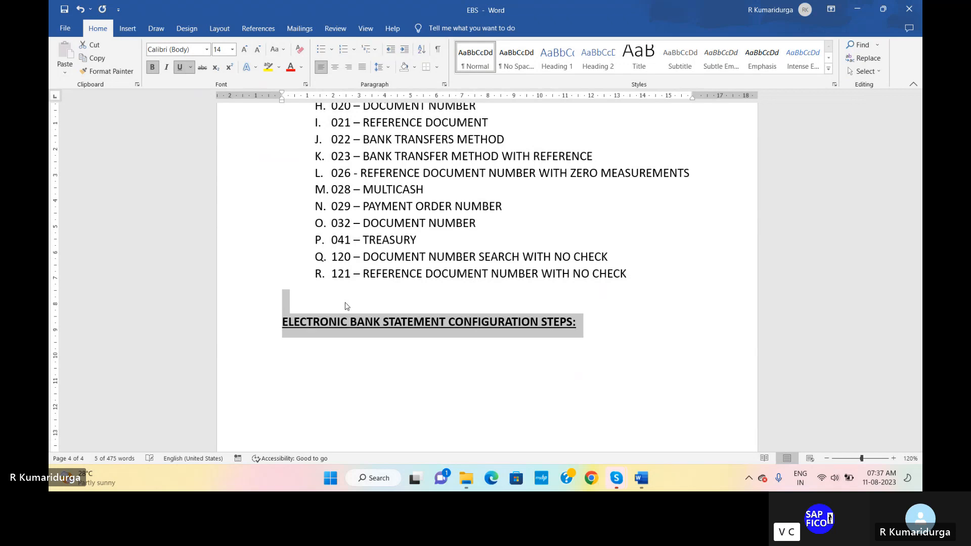
{"action": "key", "text": "Down"}
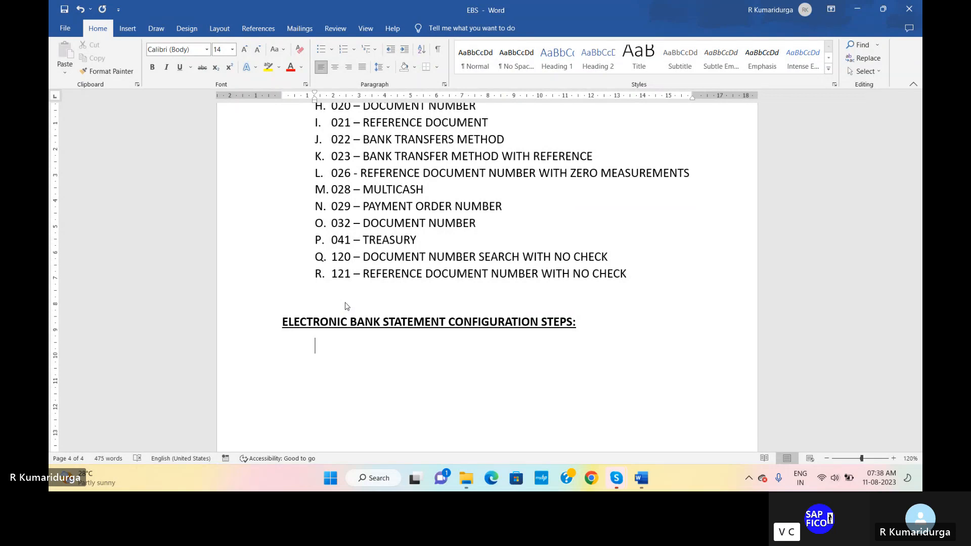
Start a numbered list under the heading with the items "CREATE GL ACCOUNTS" and "CREATION OF HOUSE BANKS"
{"action": "type", "text": "1."}
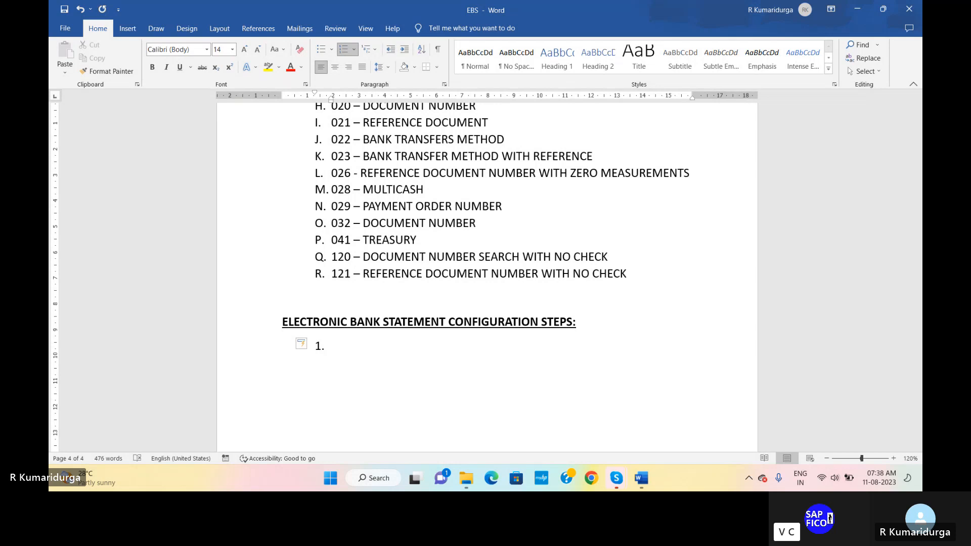
{"action": "type", "text": "CREATE GL "}
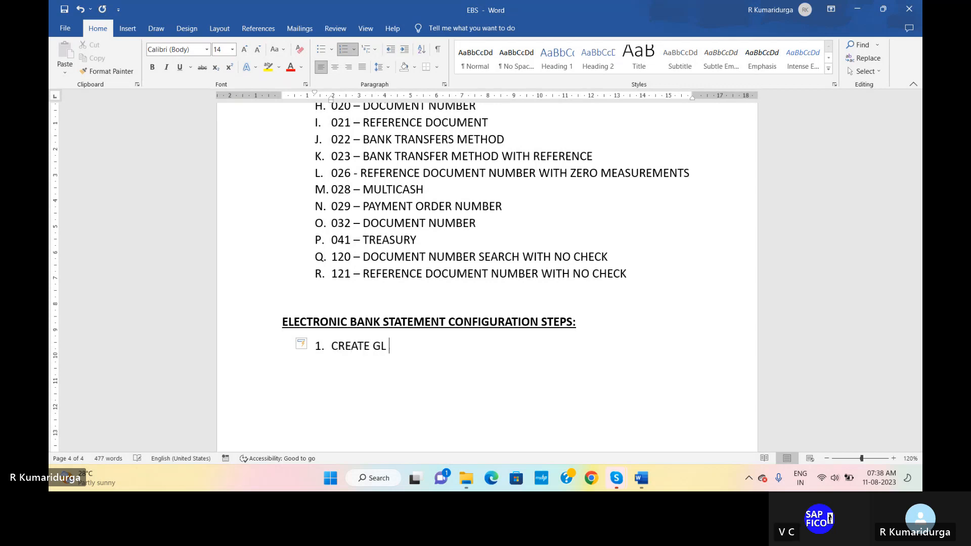
{"action": "type", "text": "ACCOUNTS"}
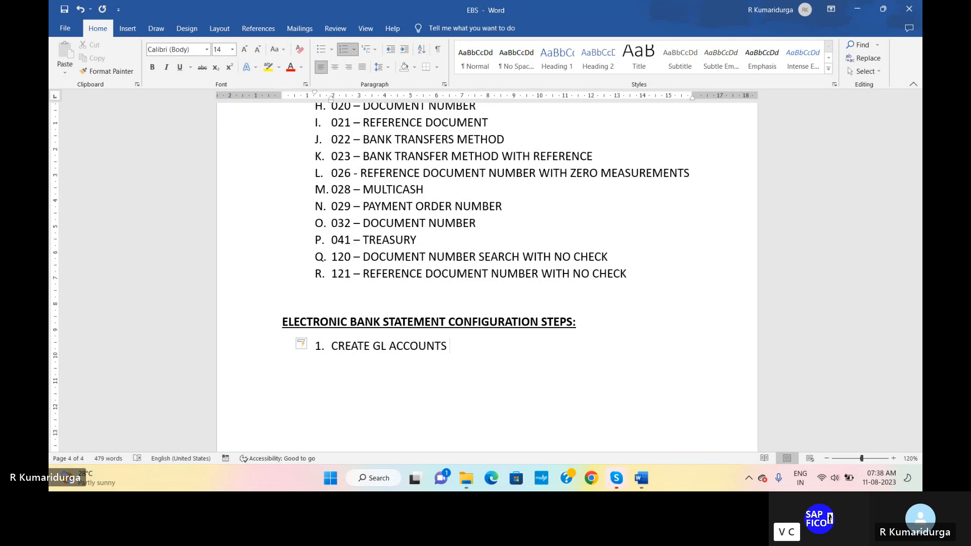
{"action": "key", "text": "Return"}
{"action": "type", "text": "CREATION OF "}
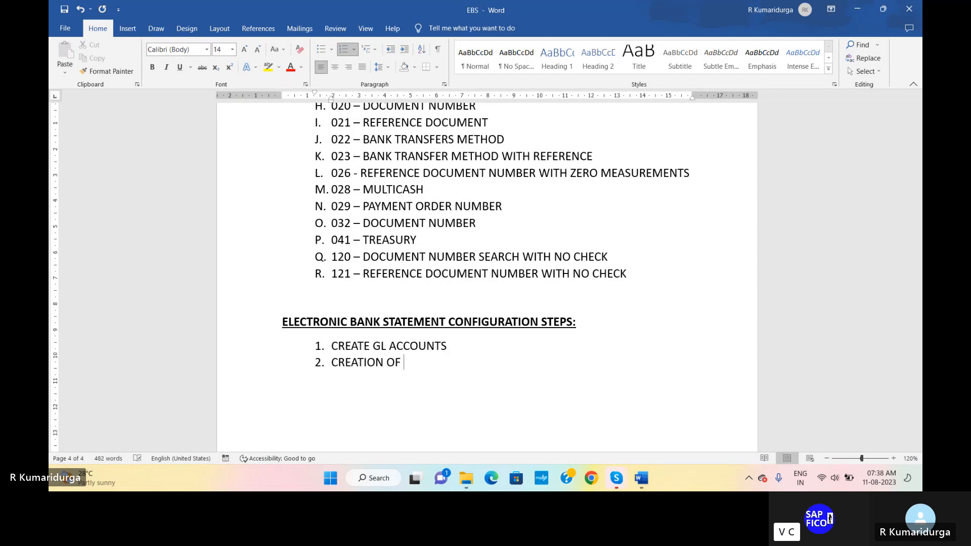
{"action": "type", "text": "HOUSE BANKS"}
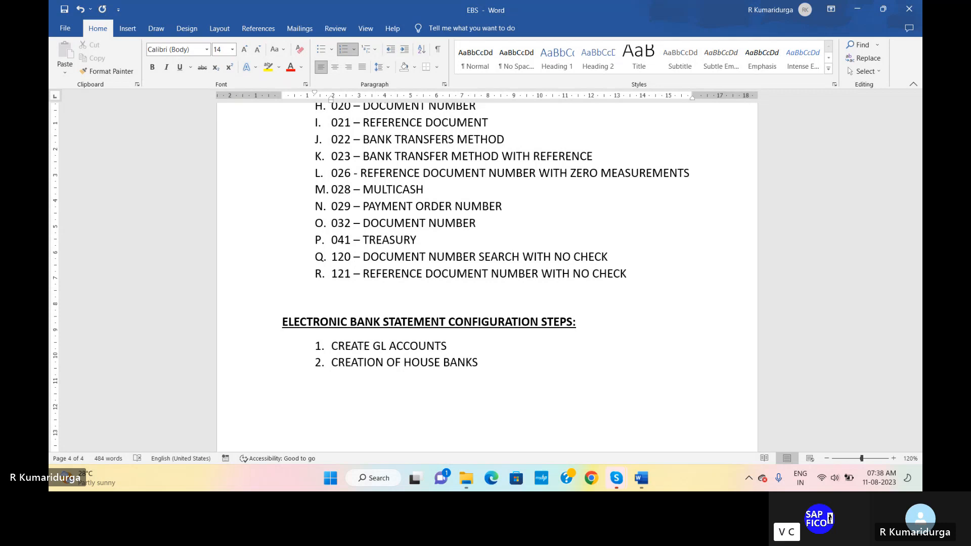
Add list items 3 "CREATE ACCOUNT SYMBOLS" and 4 "ASSIGN ACCOUNTS TO ACCOUNT SYMBOLS"
{"action": "key", "text": "Return"}
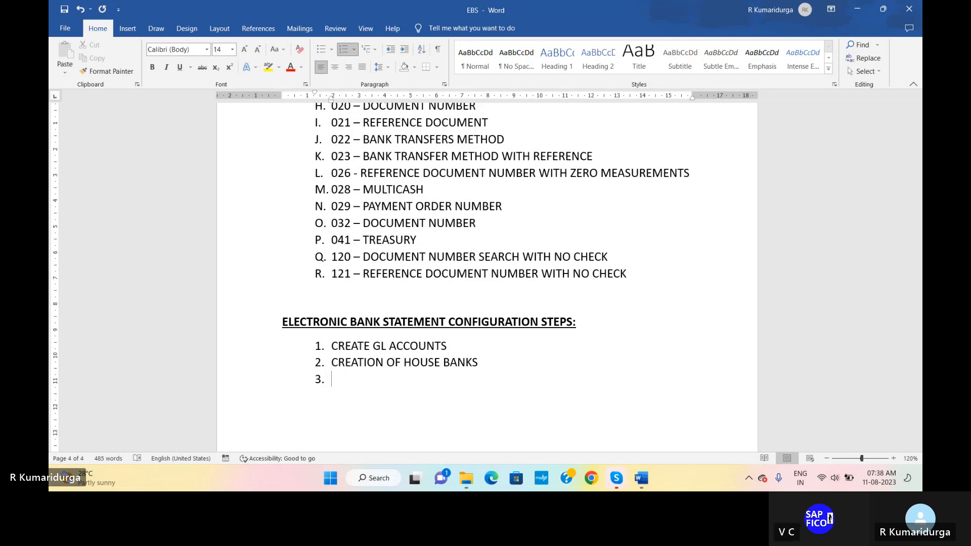
{"action": "type", "text": "CREATE ACCOUNT SYM"}
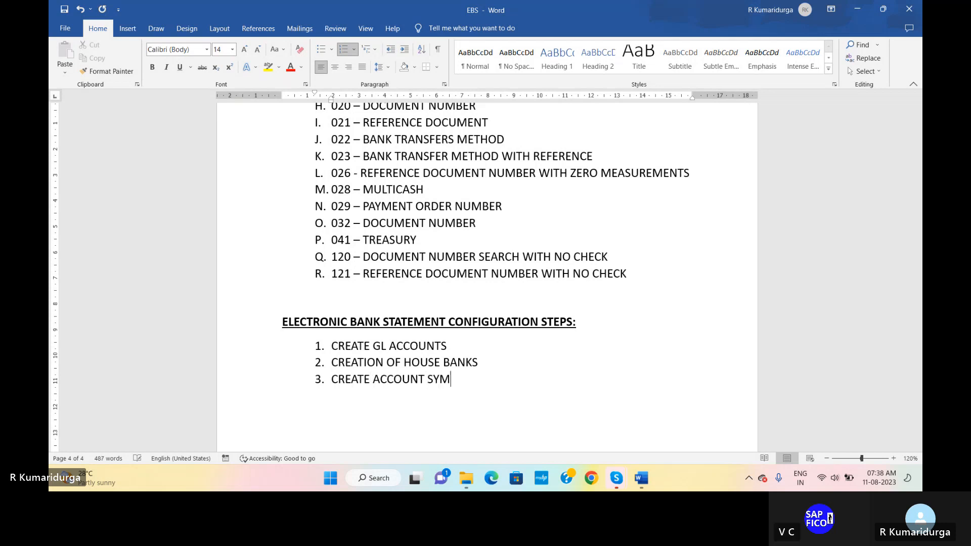
{"action": "type", "text": "BOLS"}
{"action": "key", "text": "Return"}
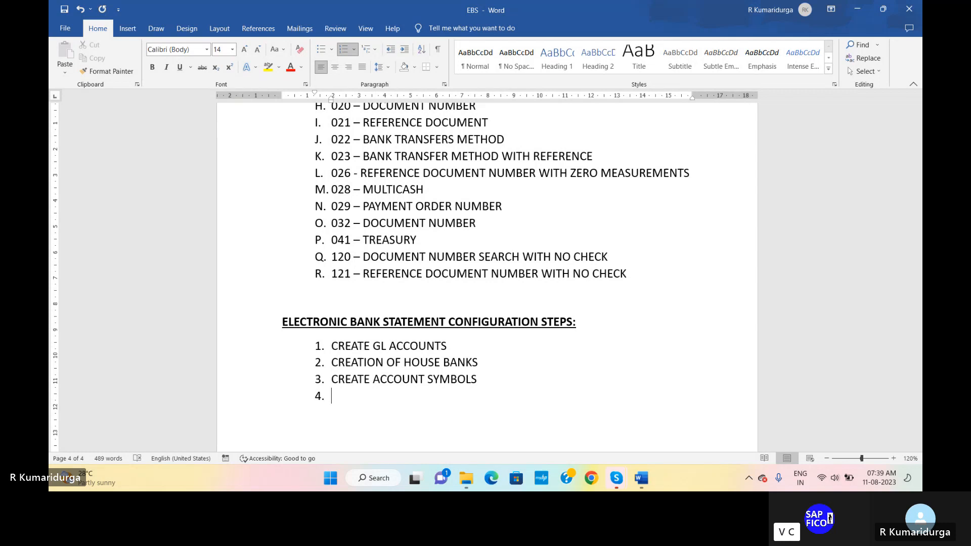
{"action": "type", "text": "ASSIGN ACC"}
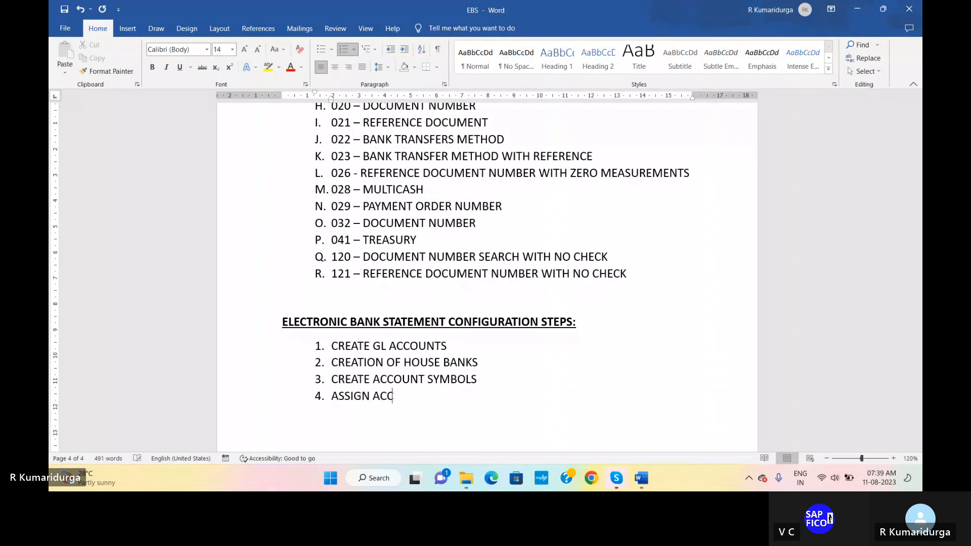
{"action": "type", "text": "OUNTS TO "}
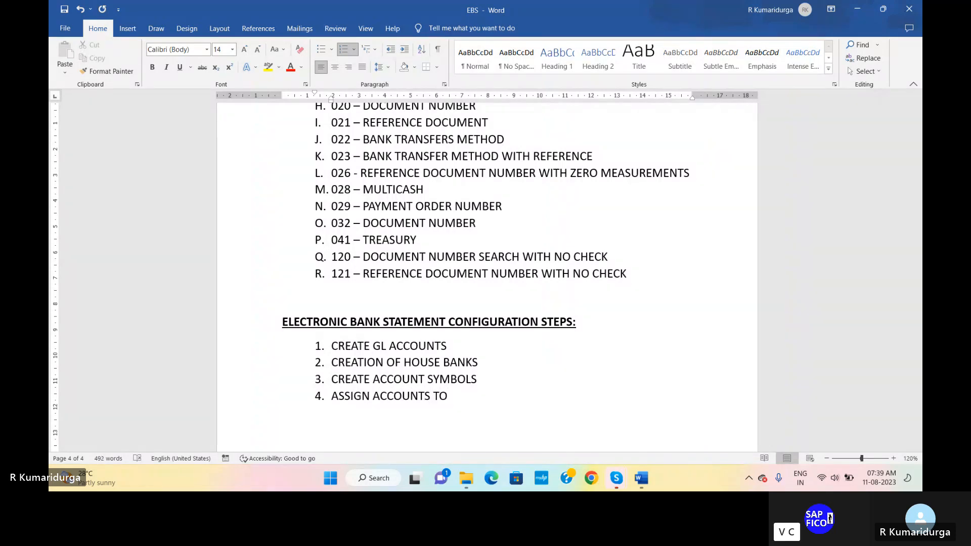
{"action": "type", "text": "ACCOUNT"}
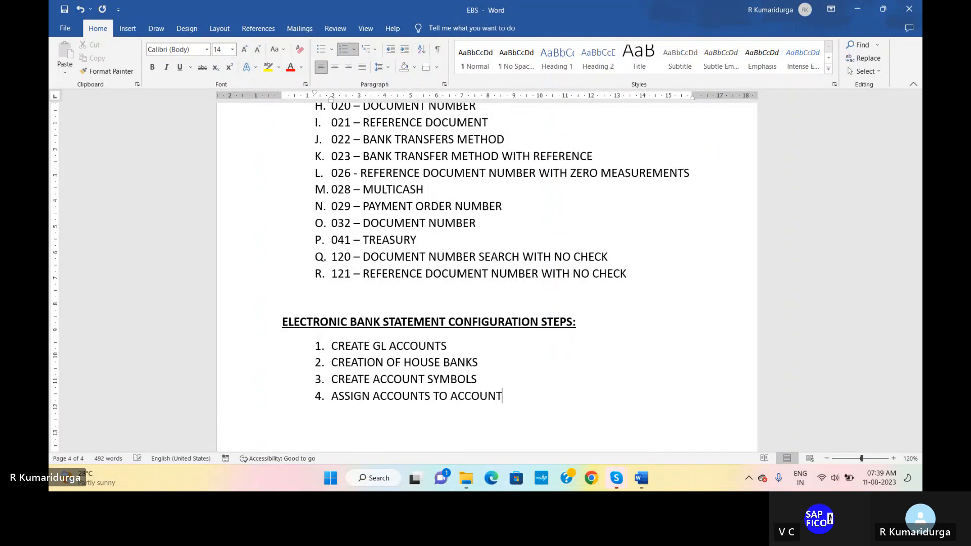
{"action": "type", "text": " SYMBOLS"}
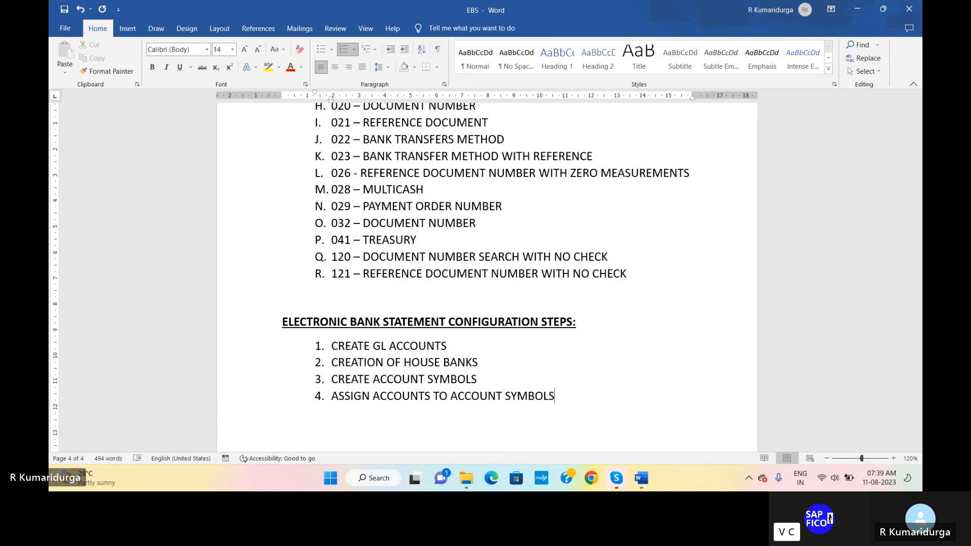
Add list items 5 "CREATE KEYS FOR POSTING RULES" and 6 "DEFINE POSTING RULES" to the configuration steps
{"action": "key", "text": "Return"}
{"action": "type", "text": "CREATE C"}
{"action": "key", "text": "BackSpace"}
{"action": "type", "text": "KEYS FOR "}
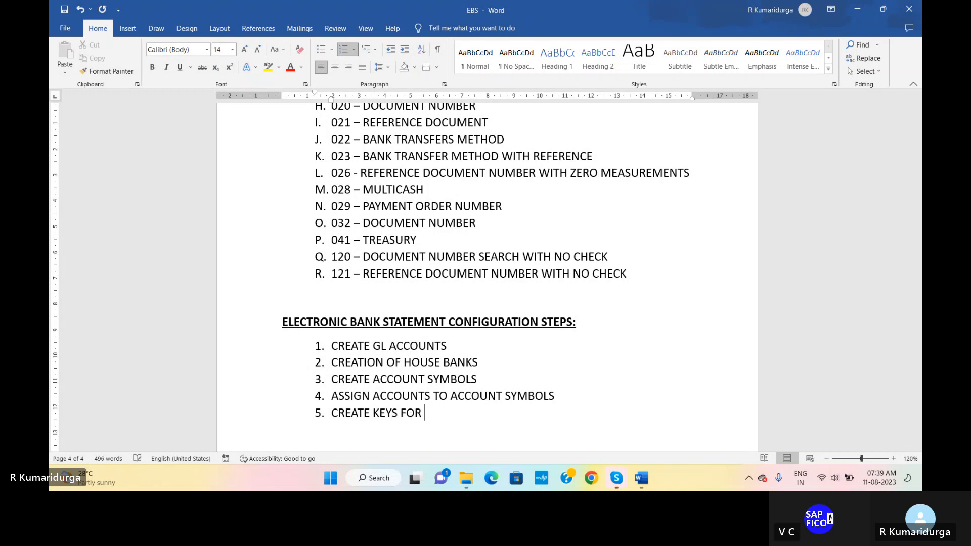
{"action": "type", "text": "POSTING RULES"}
{"action": "key", "text": "Return"}
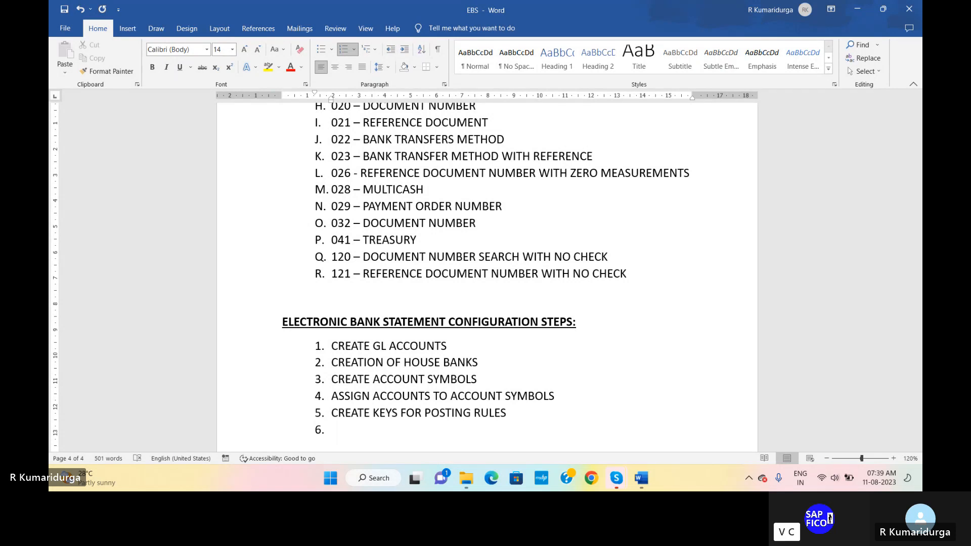
{"action": "type", "text": "DEFINE POSTING RUP"}
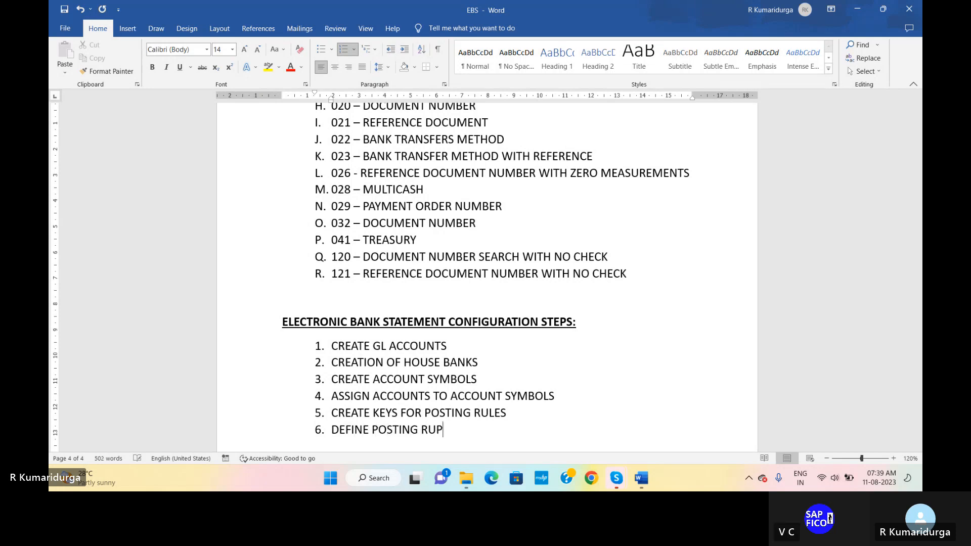
{"action": "key", "text": "BackSpace"}
{"action": "type", "text": "LES"}
{"action": "key", "text": "Return"}
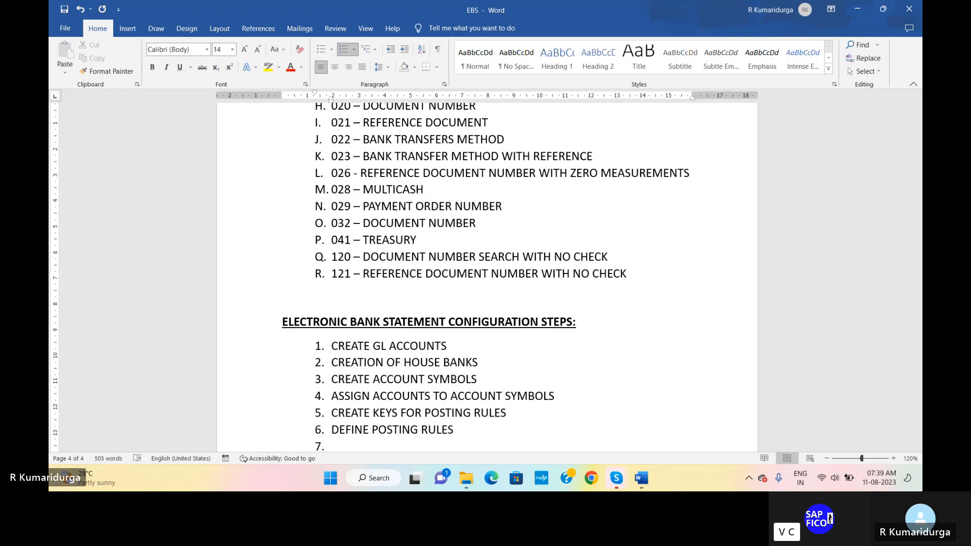
Add list item 7 "CREATE TRANSACTION TYPE" to the configuration steps
{"action": "scroll", "coordinate": [485, 278], "scroll_direction": "down", "scroll_amount": 1}
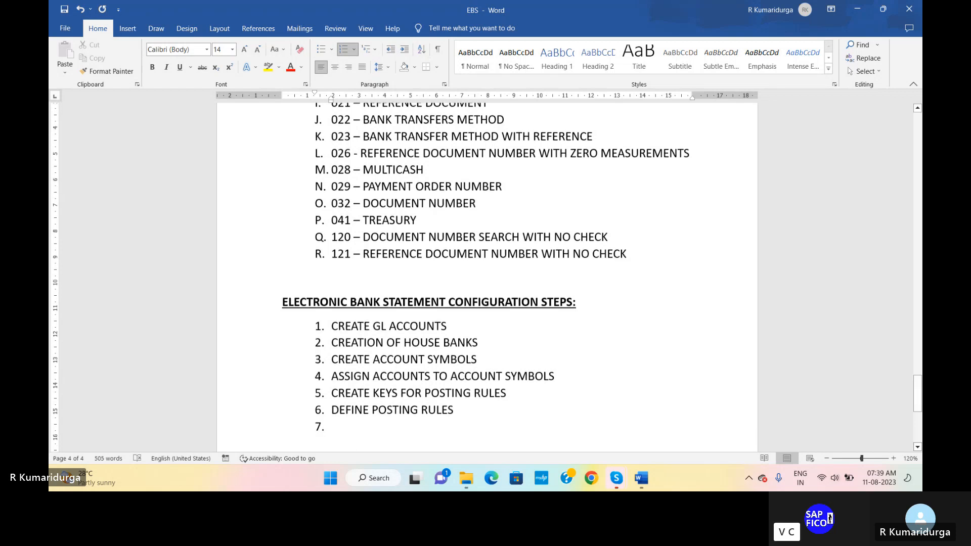
{"action": "scroll", "coordinate": [485, 279], "scroll_direction": "down", "scroll_amount": 5}
{"action": "type", "text": "CRE"}
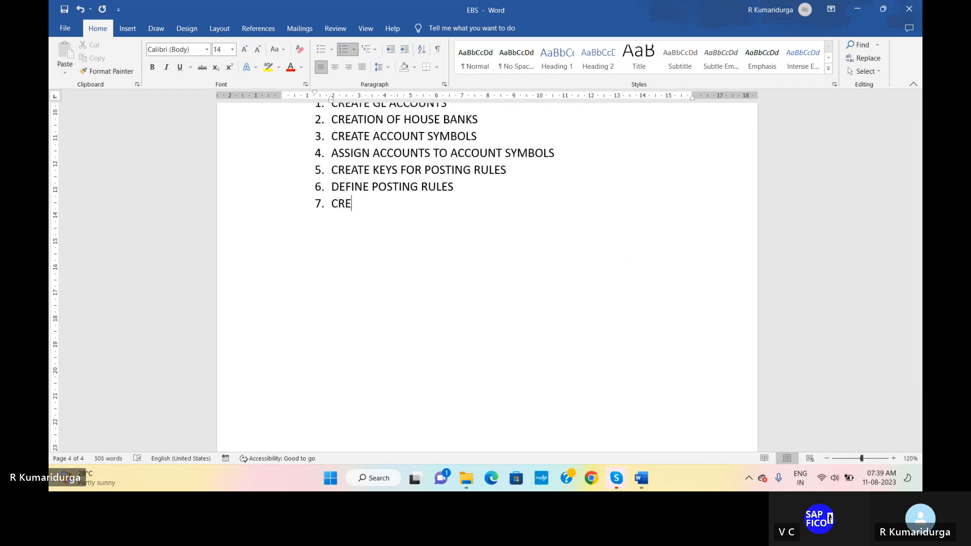
{"action": "type", "text": "ATE TRANSACTION TYPE"}
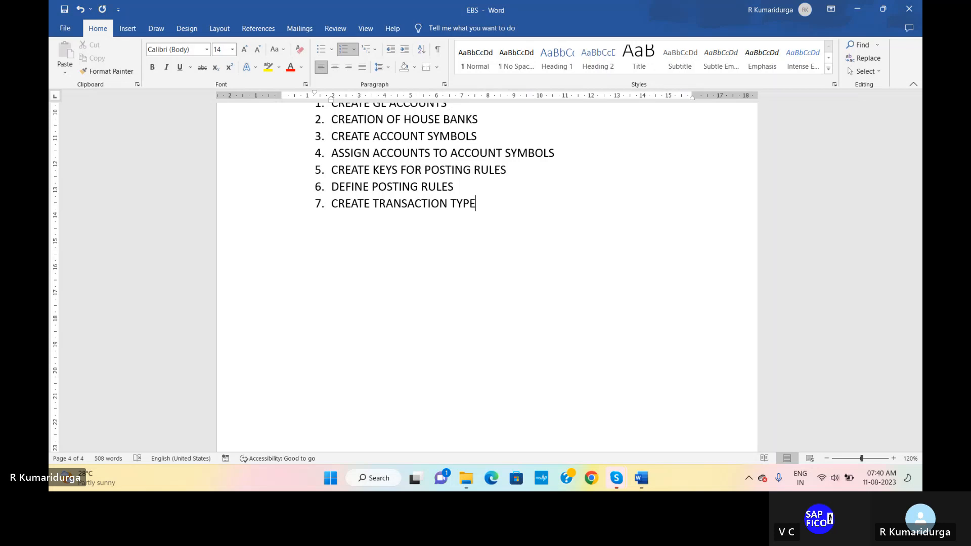
{"action": "key", "text": "Return"}
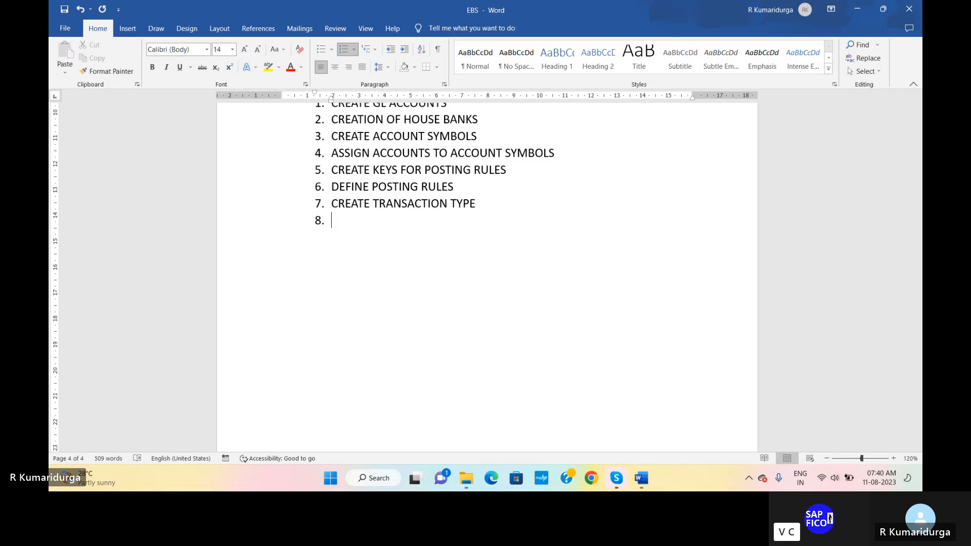
{"action": "key", "text": "BackSpace"}
{"action": "key", "text": "BackSpace"}
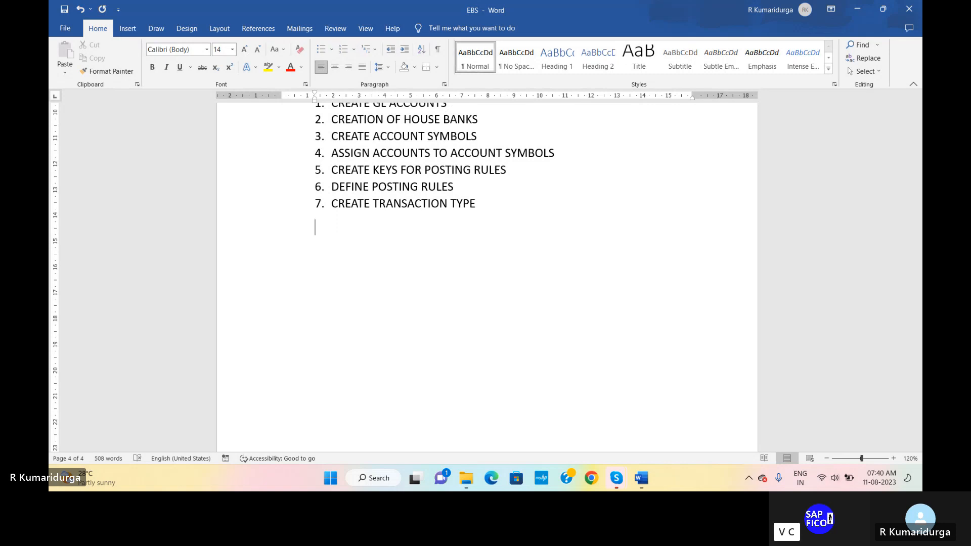
{"action": "key", "text": "BackSpace"}
{"action": "key", "text": "Tab"}
{"action": "key", "text": "BackSpace"}
{"action": "key", "text": "BackSpace"}
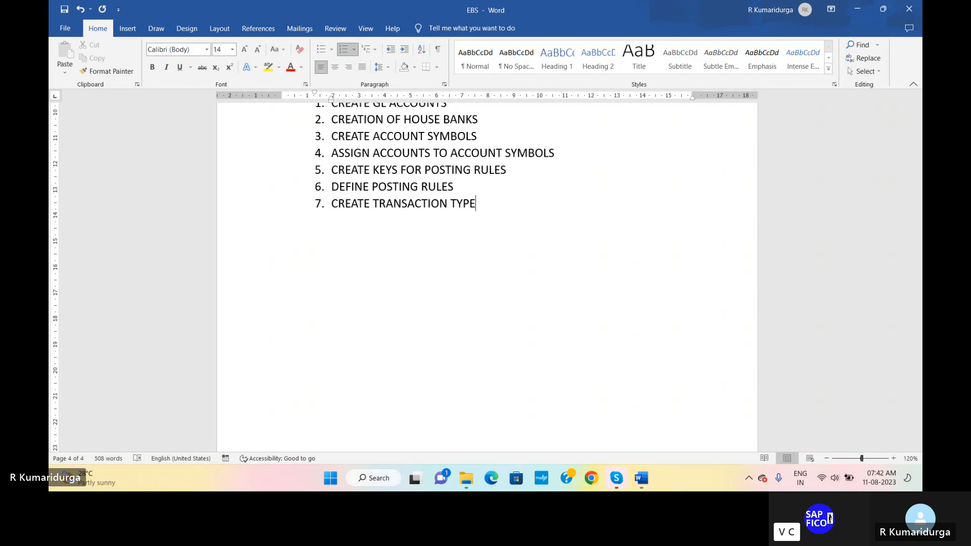
Minimize the open document, call and folder windows and launch VMware Workstation from the desktop
{"action": "left_click", "coordinate": [858, 12]}
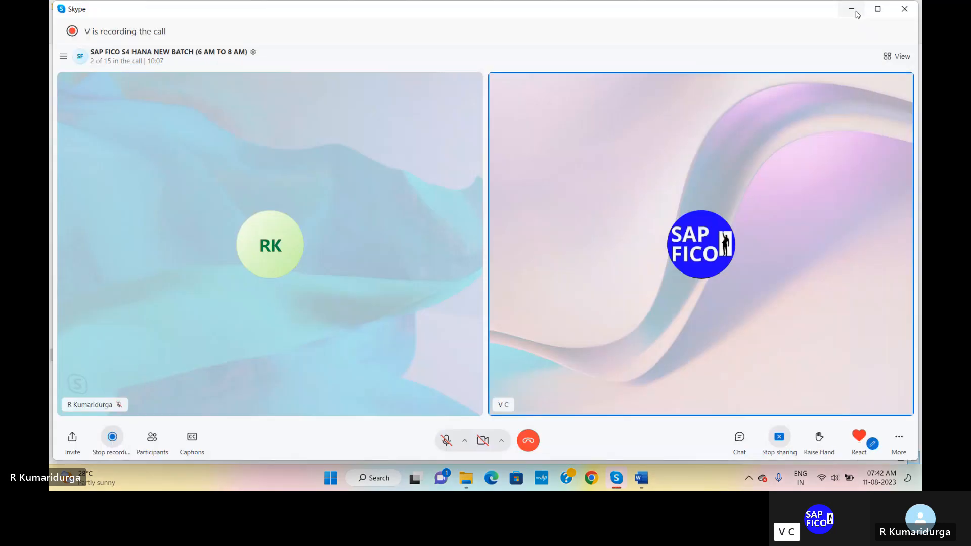
{"action": "left_click", "coordinate": [857, 11]}
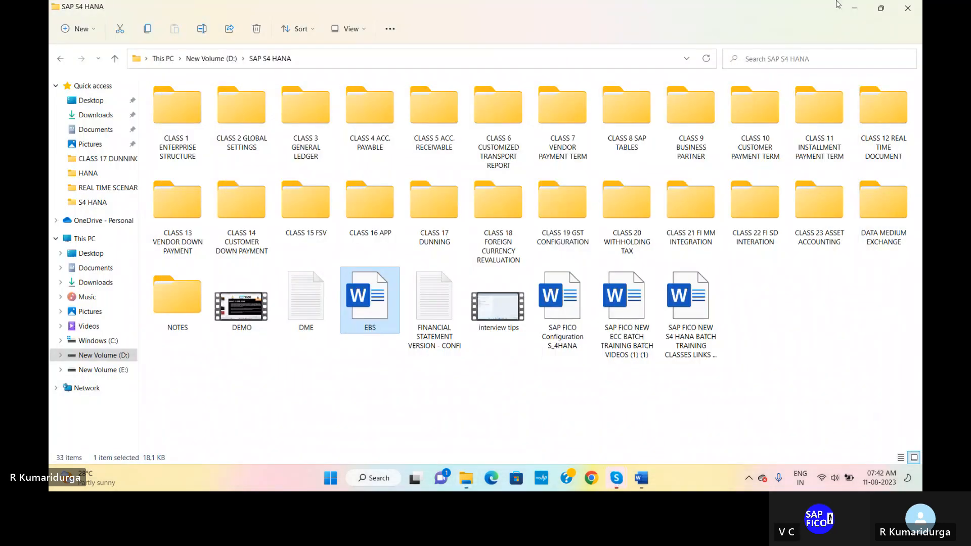
{"action": "double_click", "coordinate": [836, 11]}
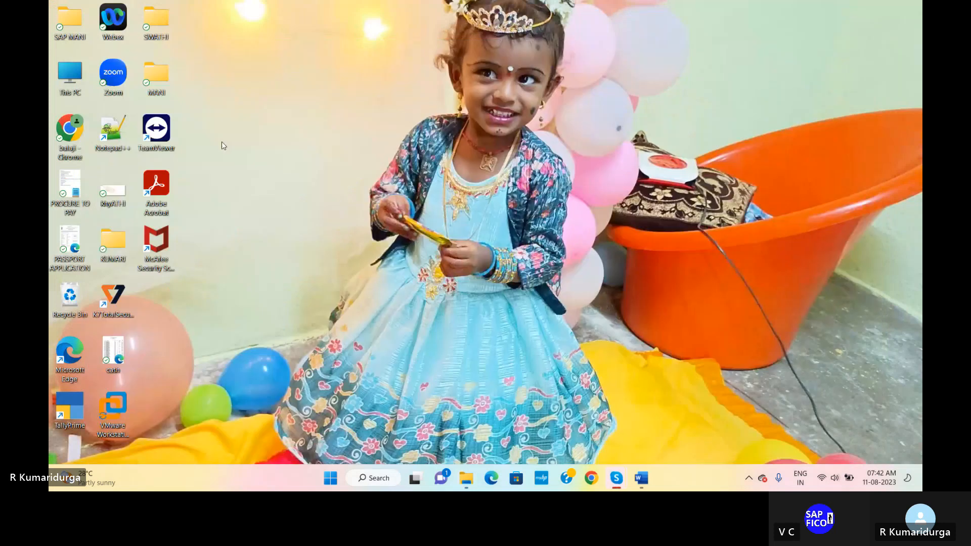
{"action": "double_click", "coordinate": [113, 412]}
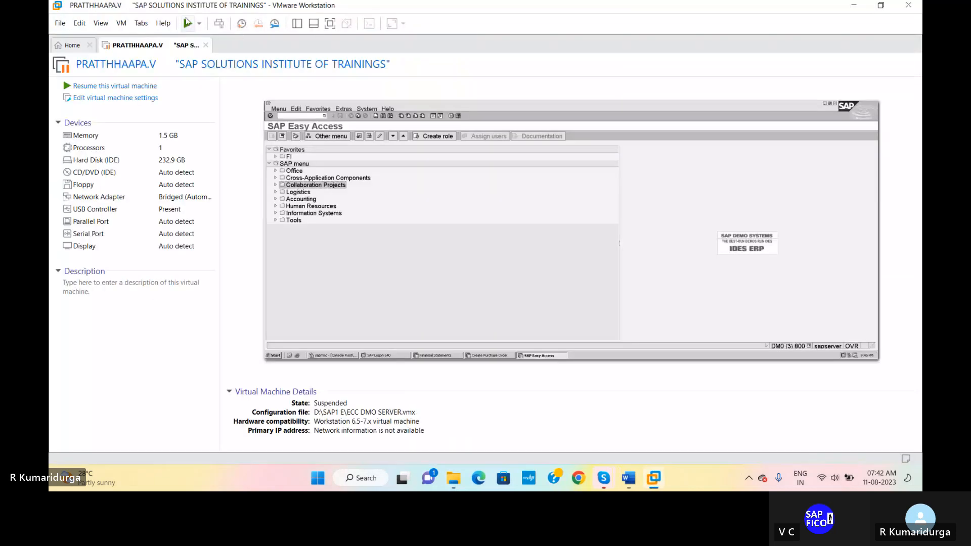
Resume the suspended SAP virtual machine and postpone the VMware Workstation update
{"action": "left_click", "coordinate": [187, 23]}
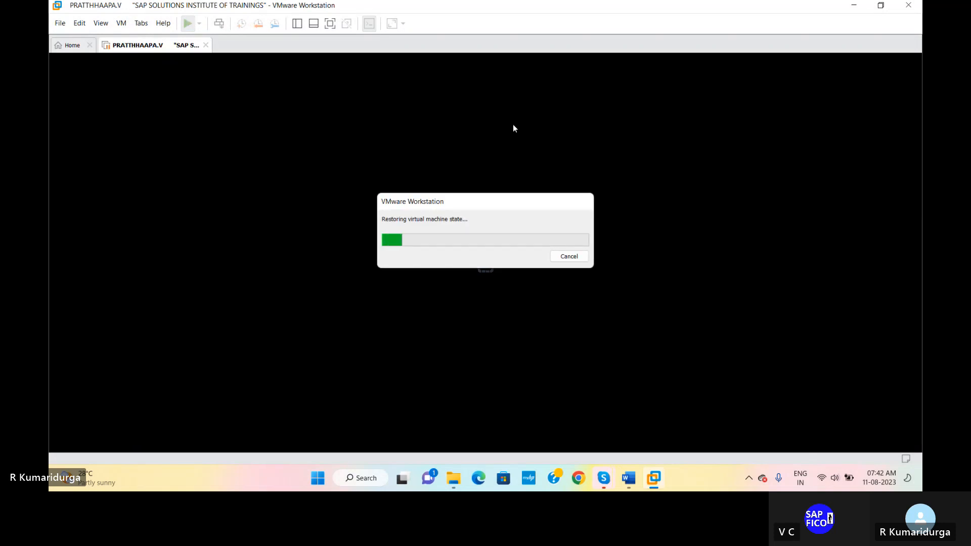
{"action": "left_click", "coordinate": [722, 217]}
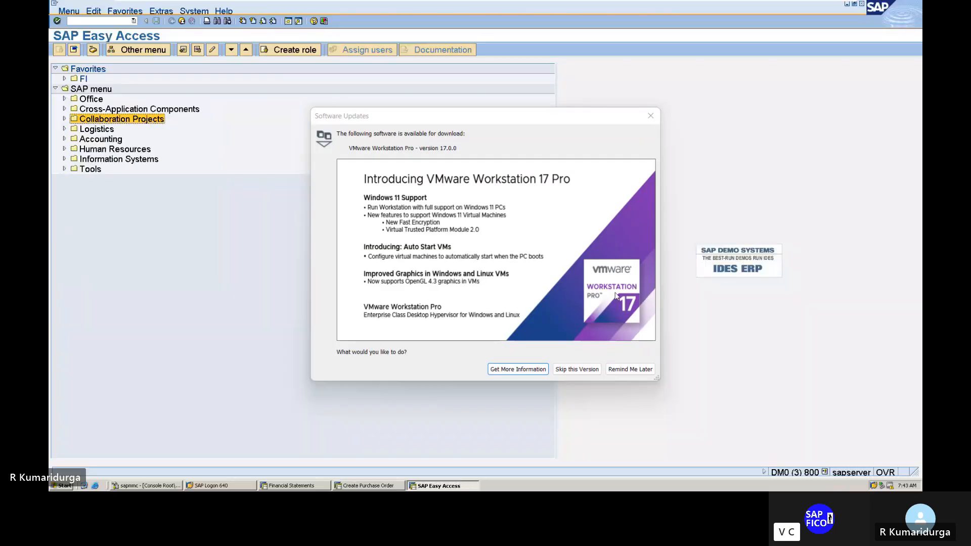
{"action": "left_click", "coordinate": [618, 371]}
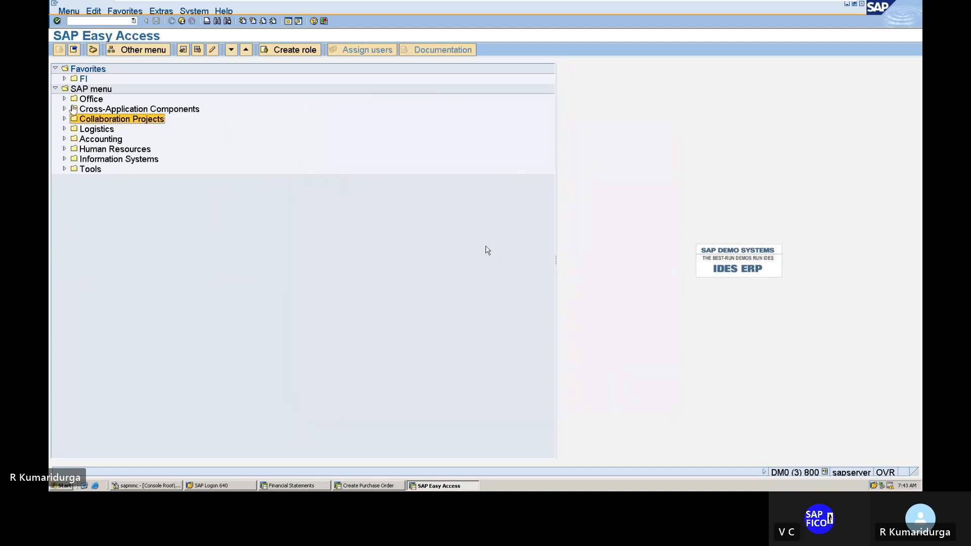
Switch to the EBS document in Word and review the list of electronic bank statement configuration steps
{"action": "left_click", "coordinate": [112, 21]}
{"action": "mouse_move", "coordinate": [776, 4]}
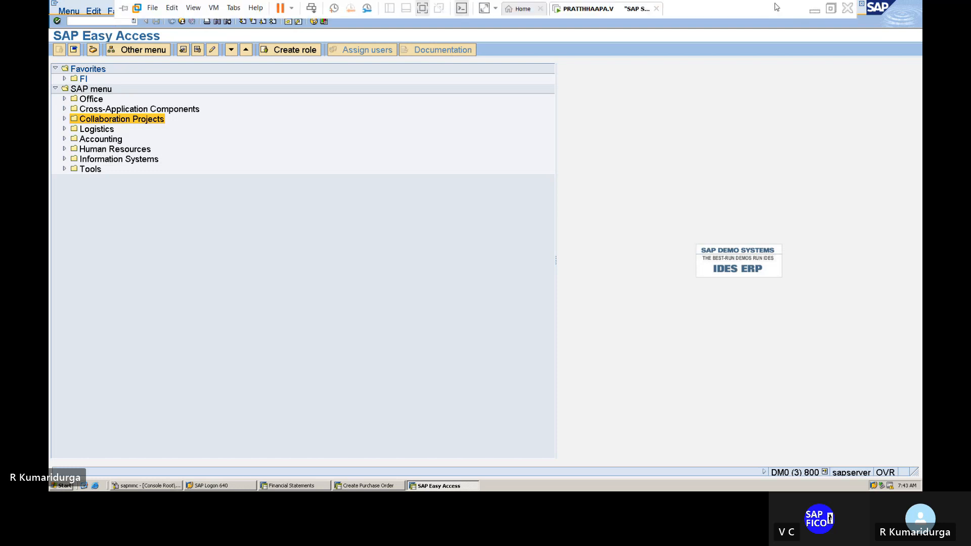
{"action": "left_click", "coordinate": [815, 18]}
{"action": "mouse_move", "coordinate": [631, 487]}
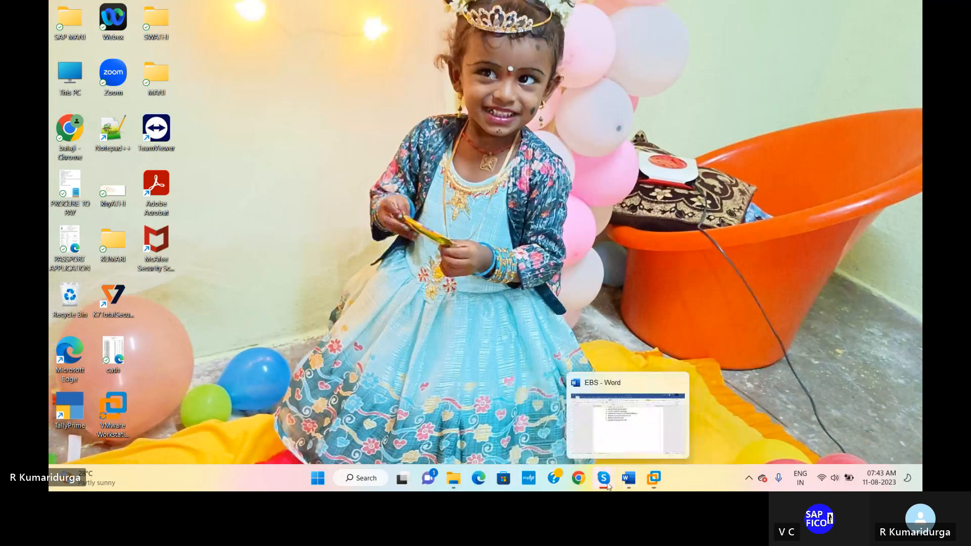
{"action": "left_click", "coordinate": [630, 486]}
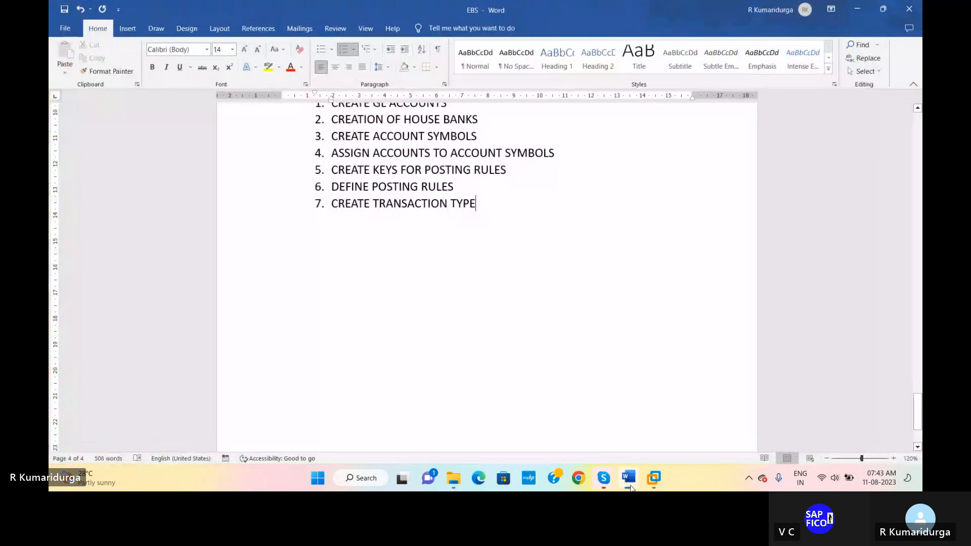
{"action": "scroll", "coordinate": [493, 249], "scroll_direction": "up", "scroll_amount": 3}
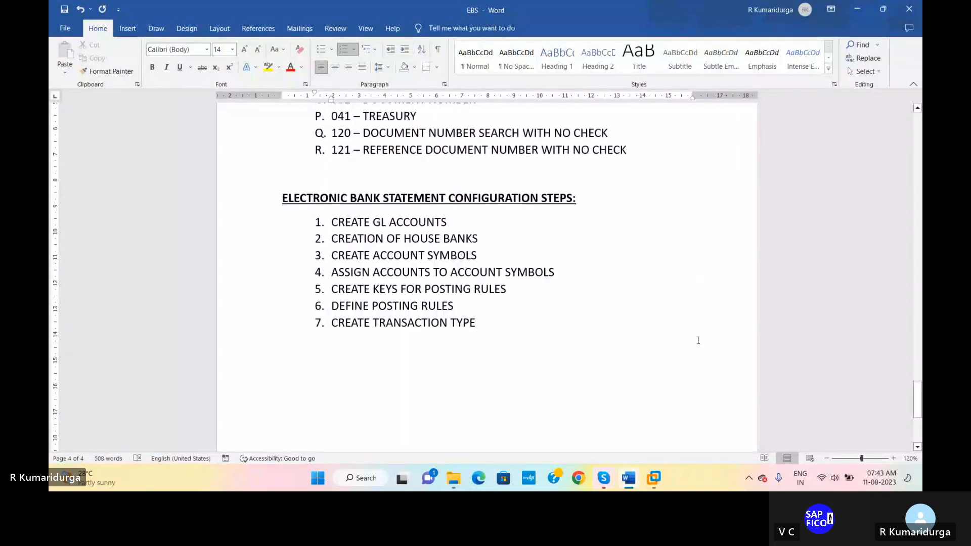
{"action": "left_click", "coordinate": [727, 213]}
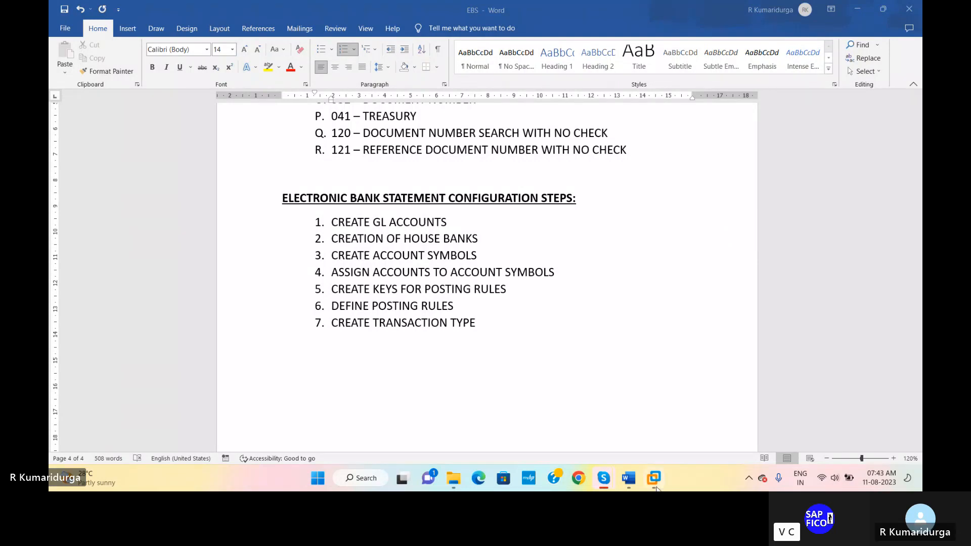
Switch back to the SAP virtual machine and open transaction FS00 for editing G/L accounts centrally
{"action": "mouse_move", "coordinate": [654, 478]}
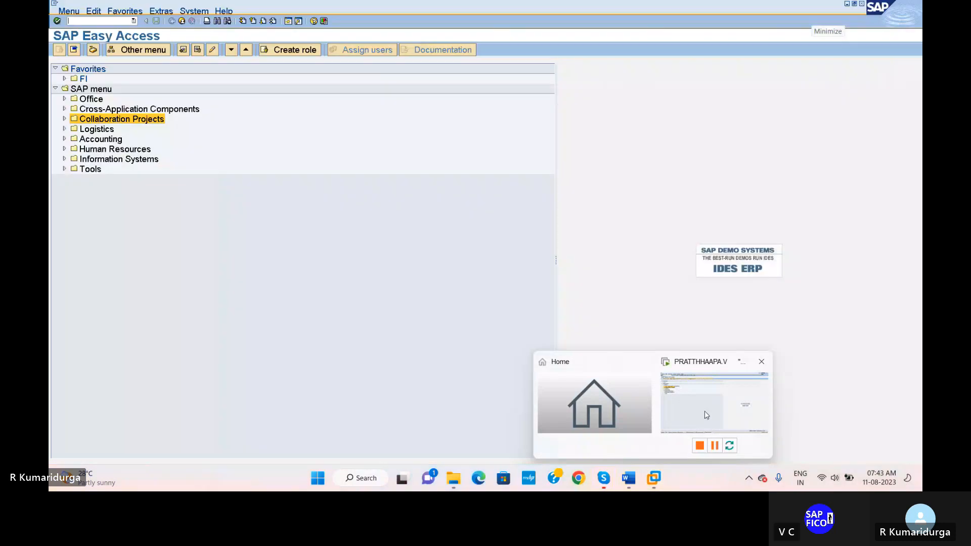
{"action": "left_click", "coordinate": [704, 420]}
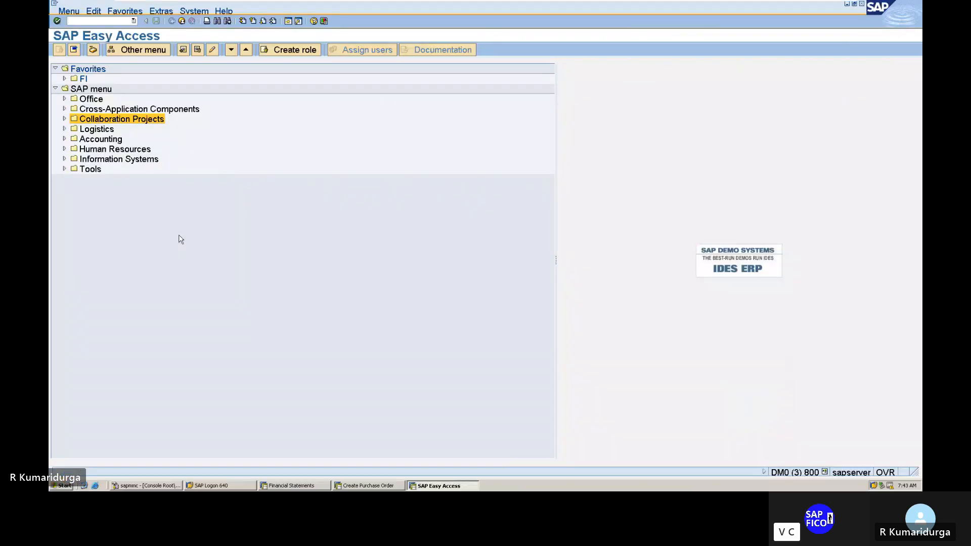
{"action": "left_click", "coordinate": [100, 21]}
{"action": "type", "text": "FS00"}
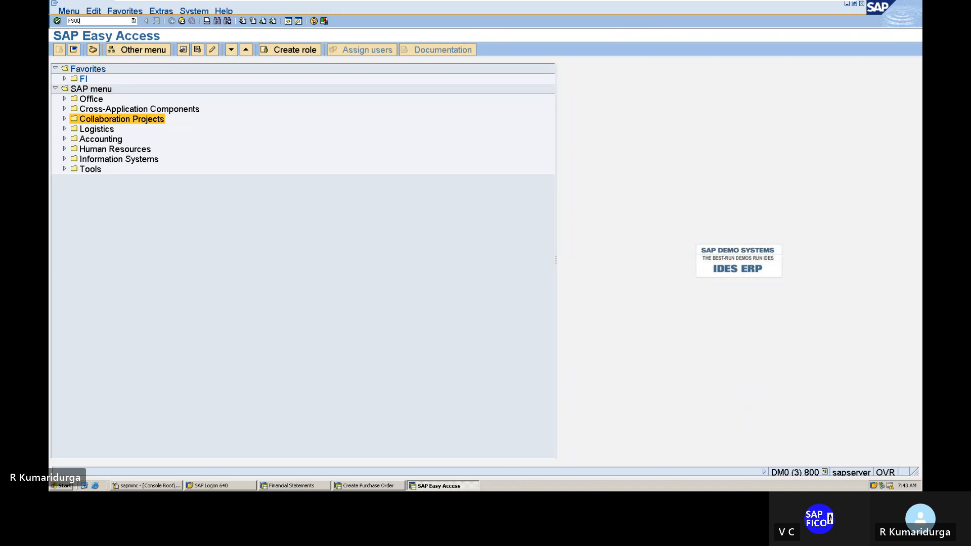
{"action": "key", "text": "Return"}
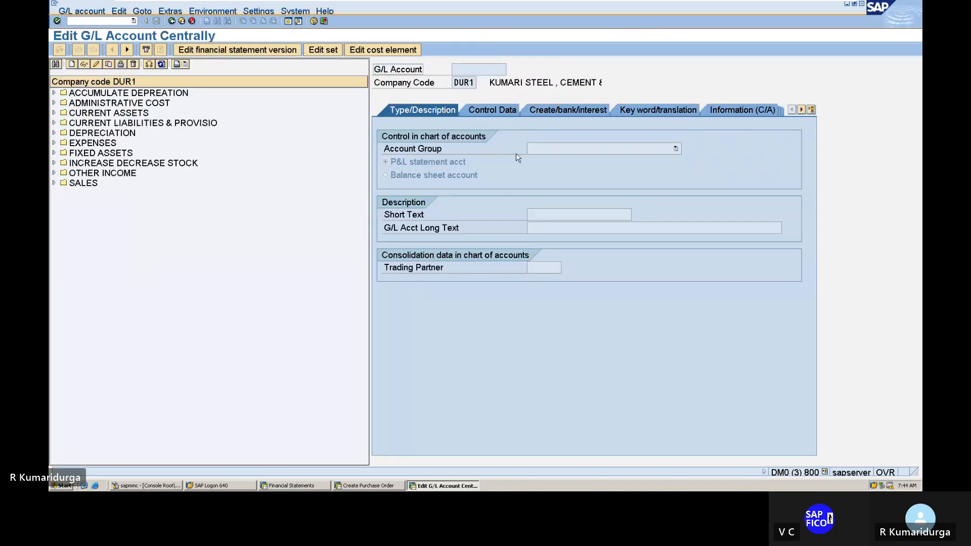
Copy the SBI BANK account 200100 under CURRENT ASSETS to new G/L account 200108 in company code DUR1
{"action": "left_click", "coordinate": [54, 114]}
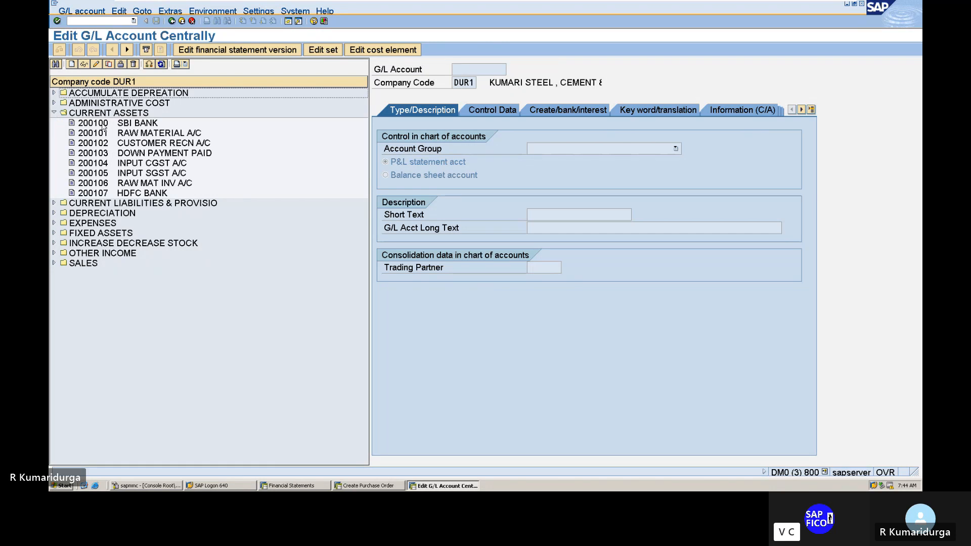
{"action": "left_click", "coordinate": [133, 126]}
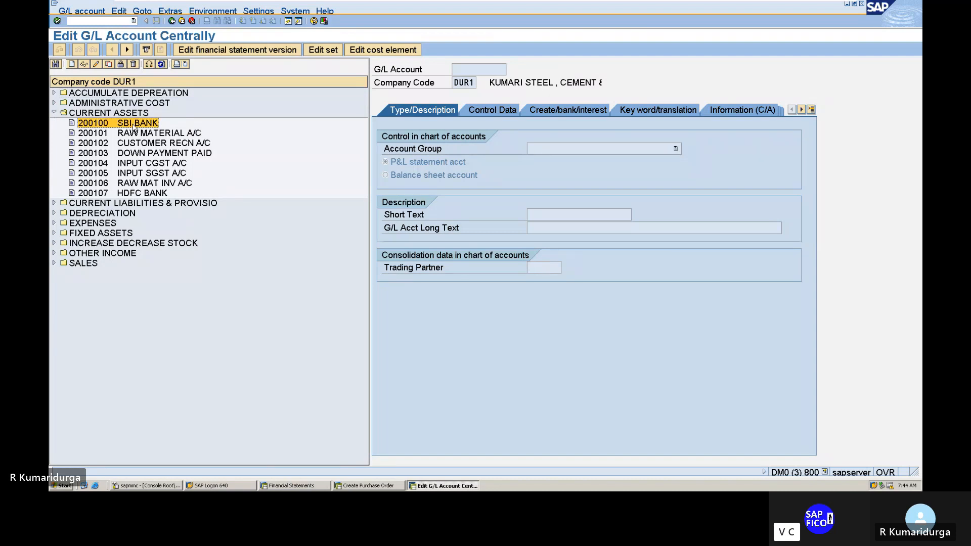
{"action": "left_click", "coordinate": [127, 196]}
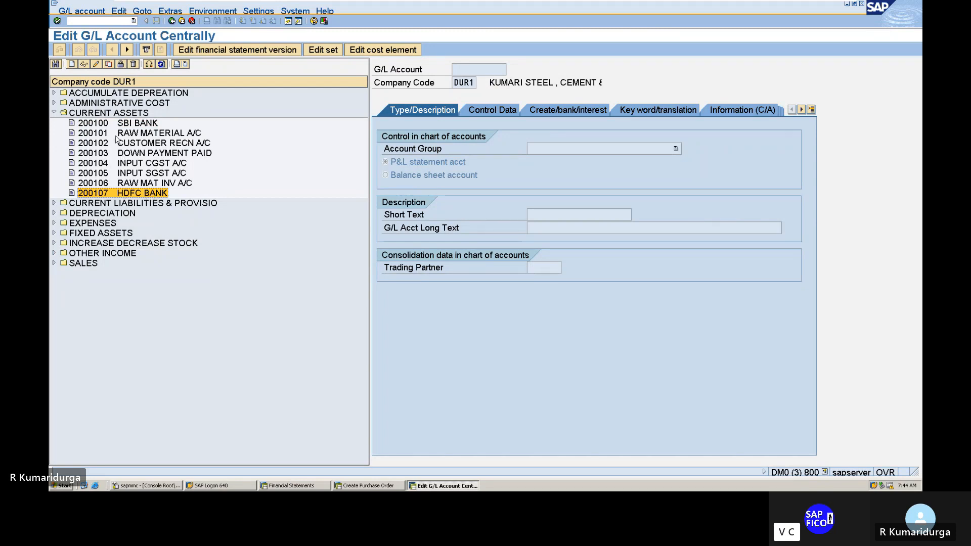
{"action": "left_click", "coordinate": [128, 126]}
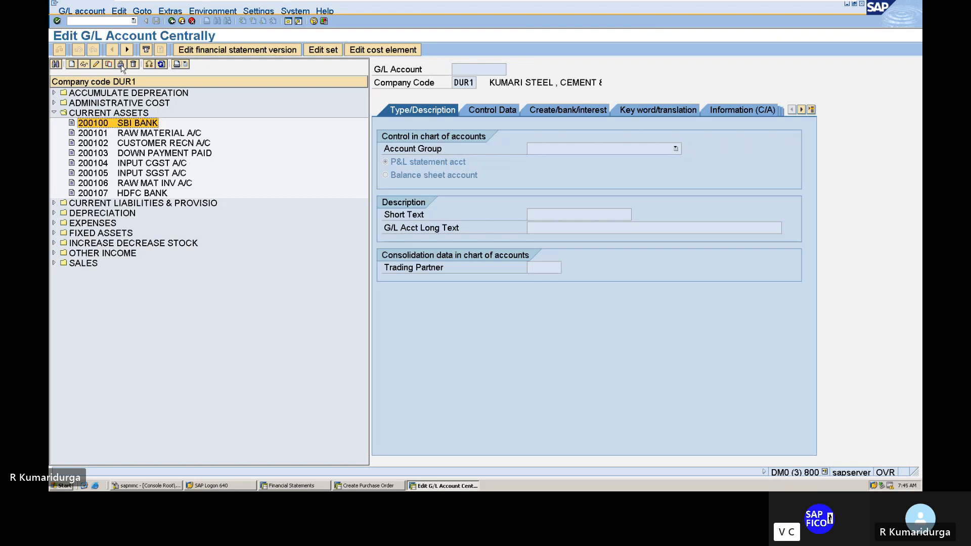
{"action": "left_click", "coordinate": [110, 65]}
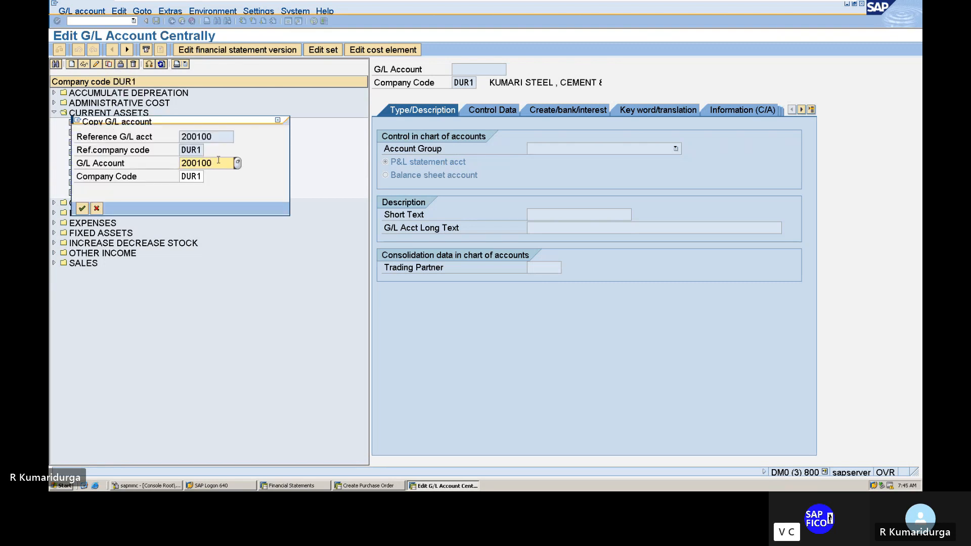
{"action": "key", "text": "BackSpace"}
{"action": "type", "text": "8"}
{"action": "key", "text": "Return"}
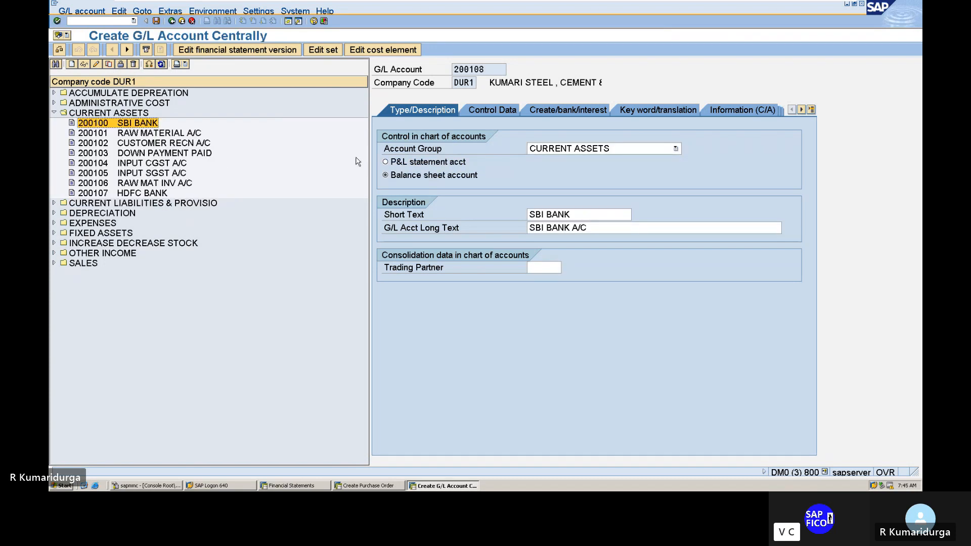
Set both the short text and the long text of G/L account 200108 to "MANI BANK A/C"
{"action": "left_click", "coordinate": [532, 215]}
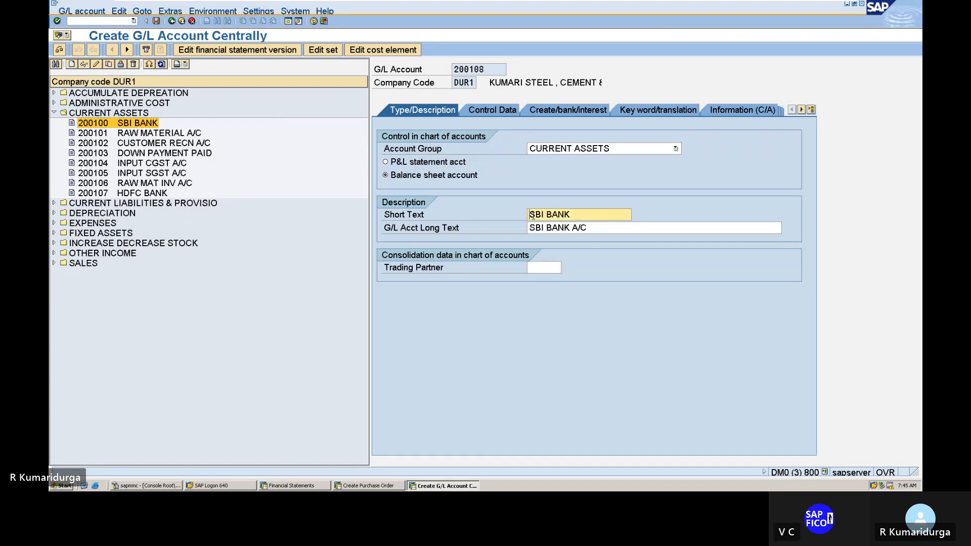
{"action": "type", "text": "MANI BANK A/C"}
{"action": "key", "text": "shift+Left"}
{"action": "key", "text": "shift+Left"}
{"action": "key", "text": "shift+Left"}
{"action": "key", "text": "shift+Left"}
{"action": "key", "text": "shift+Left"}
{"action": "key", "text": "shift+Left"}
{"action": "key", "text": "shift+Left"}
{"action": "key", "text": "shift+Left"}
{"action": "key", "text": "shift+Left"}
{"action": "key", "text": "shift+Left"}
{"action": "key", "text": "shift+Left"}
{"action": "key", "text": "shift+Left"}
{"action": "key", "text": "shift+Left"}
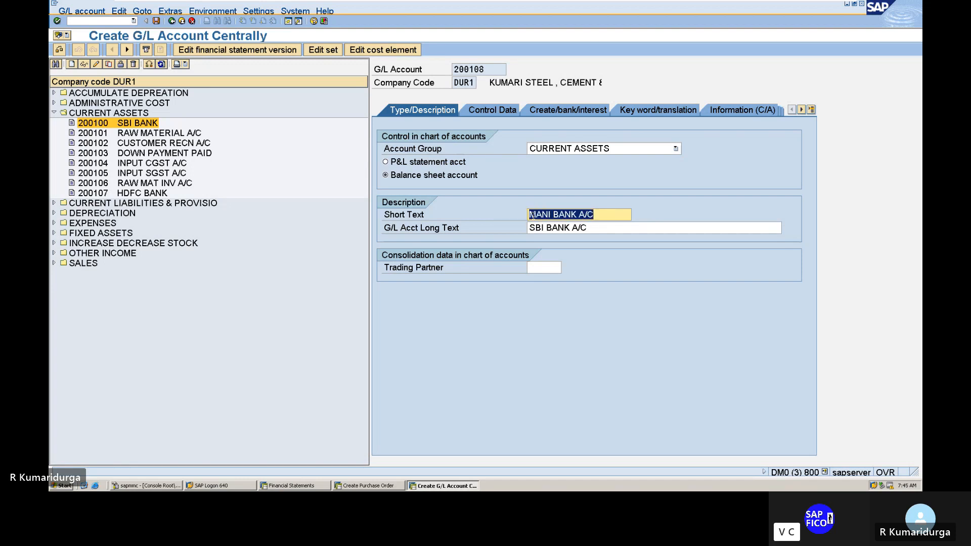
{"action": "key", "text": "Tab"}
{"action": "key", "text": "ctrl+v"}
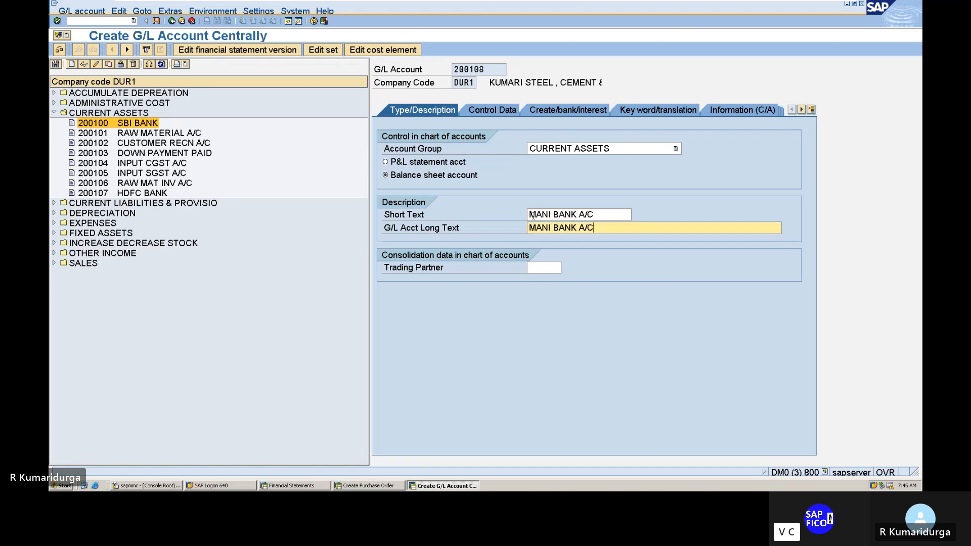
Try to extend the long text of G/L account 200108 to end in ACCOUNT and correct MANI to MAIN in both texts
{"action": "mouse_move", "coordinate": [740, 5]}
{"action": "key", "text": "BackSpace"}
{"action": "key", "text": "BackSpace"}
{"action": "type", "text": "CCOUNT"}
{"action": "left_click", "coordinate": [551, 214]}
{"action": "key", "text": "BackSpace"}
{"action": "key", "text": "BackSpace"}
{"action": "type", "text": "I"}
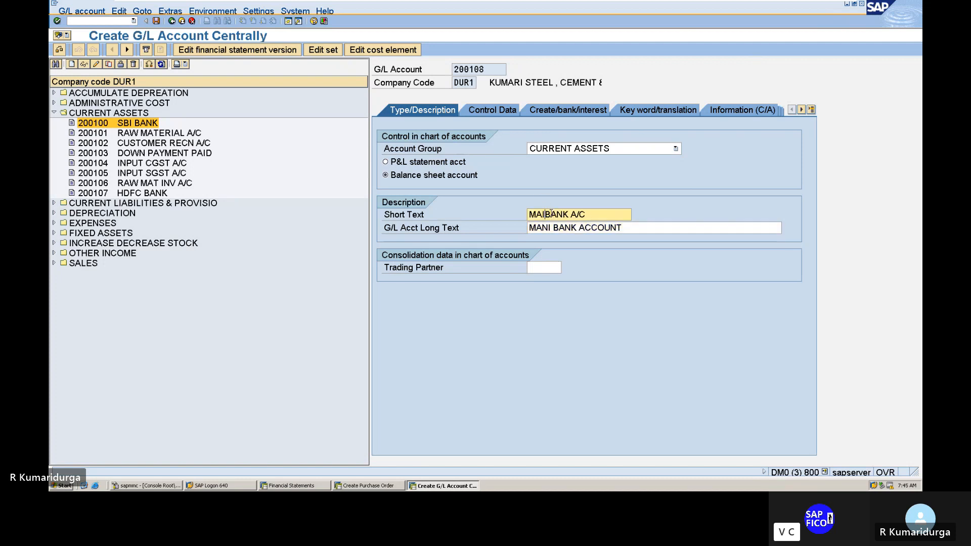
{"action": "type", "text": "N"}
{"action": "left_click", "coordinate": [551, 228]}
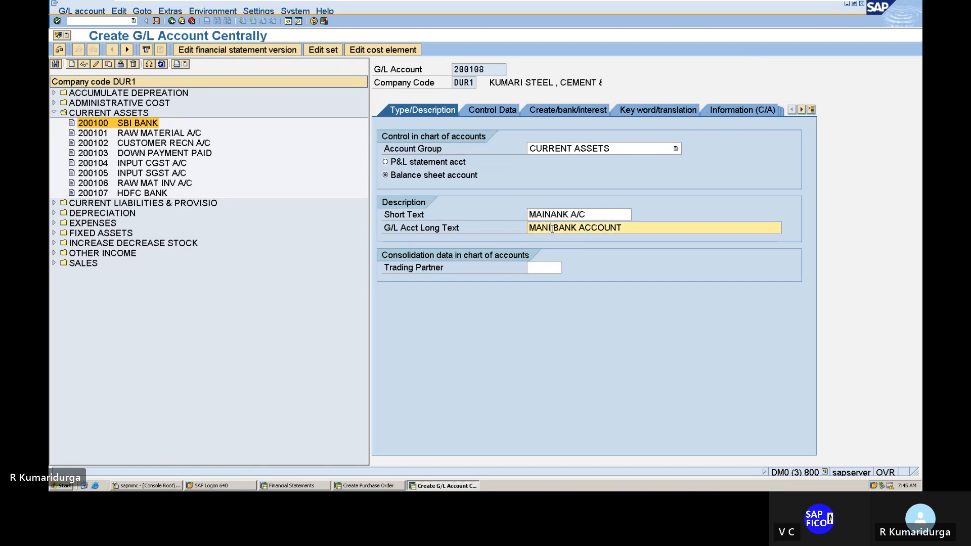
{"action": "key", "text": "BackSpace"}
{"action": "key", "text": "BackSpace"}
{"action": "type", "text": "IN"}
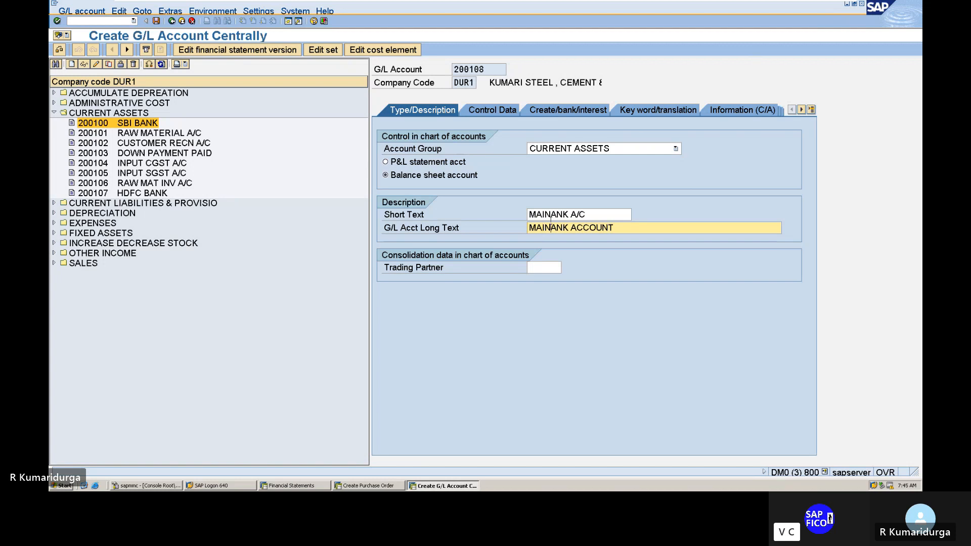
Overwrite the short text of G/L account 200108 with "IDBI MAIN BANK A/C"
{"action": "left_click", "coordinate": [529, 215]}
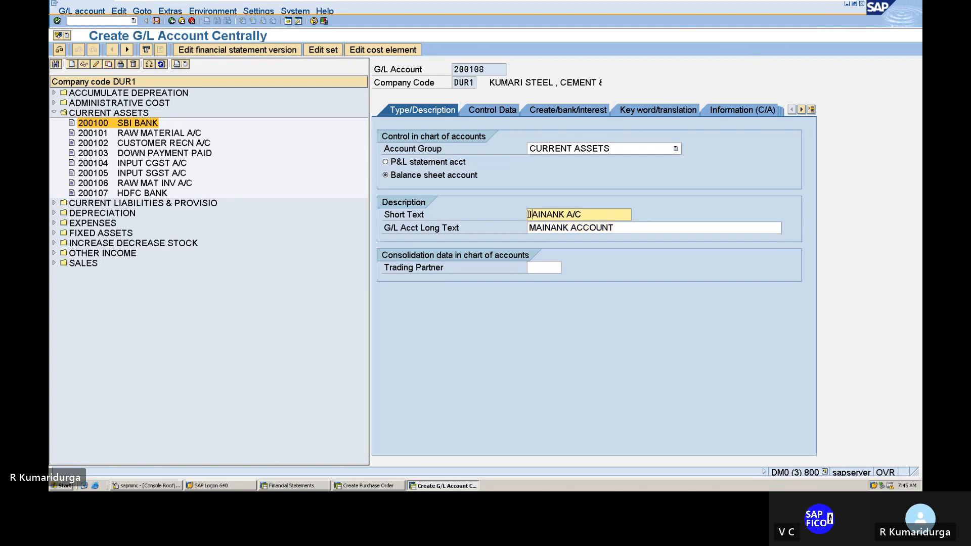
{"action": "type", "text": "IDBI "}
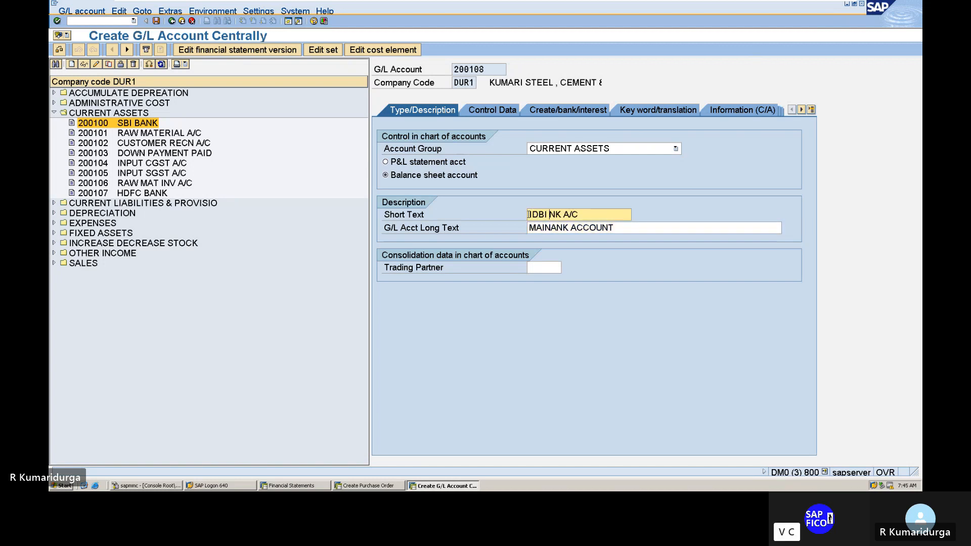
{"action": "type", "text": "MAIN"}
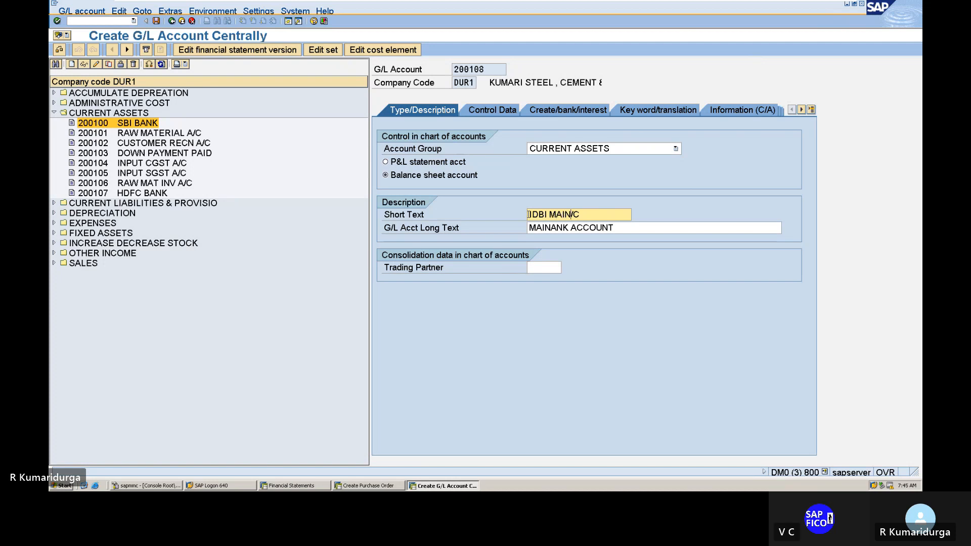
{"action": "type", "text": " BANK "}
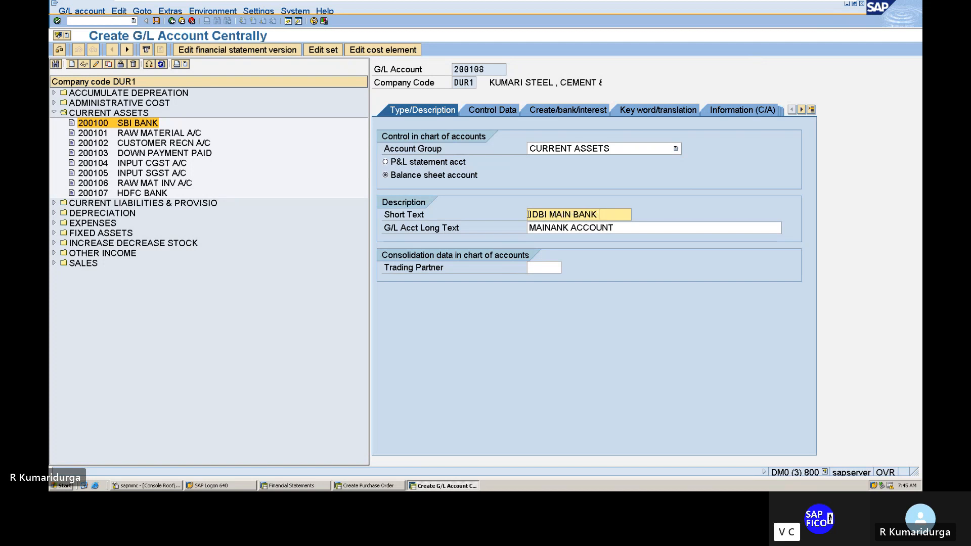
{"action": "type", "text": "A/C"}
Copy the short text into the G/L account long text and change its ending so it reads "IDBI MAIN BANK ACCOUNT"
{"action": "key", "text": "shift+Left"}
{"action": "key", "text": "shift+Left"}
{"action": "key", "text": "shift+Left"}
{"action": "key", "text": "shift+Left"}
{"action": "key", "text": "shift+Left"}
{"action": "key", "text": "shift+Left"}
{"action": "key", "text": "shift+Left"}
{"action": "key", "text": "shift+Left"}
{"action": "key", "text": "shift+Left"}
{"action": "key", "text": "shift+Left"}
{"action": "key", "text": "shift+Left"}
{"action": "key", "text": "shift+Left"}
{"action": "key", "text": "shift+Left"}
{"action": "key", "text": "shift+Left"}
{"action": "key", "text": "shift+Left"}
{"action": "key", "text": "shift+Left"}
{"action": "key", "text": "shift+Left"}
{"action": "key", "text": "shift+Left"}
{"action": "key", "text": "Tab"}
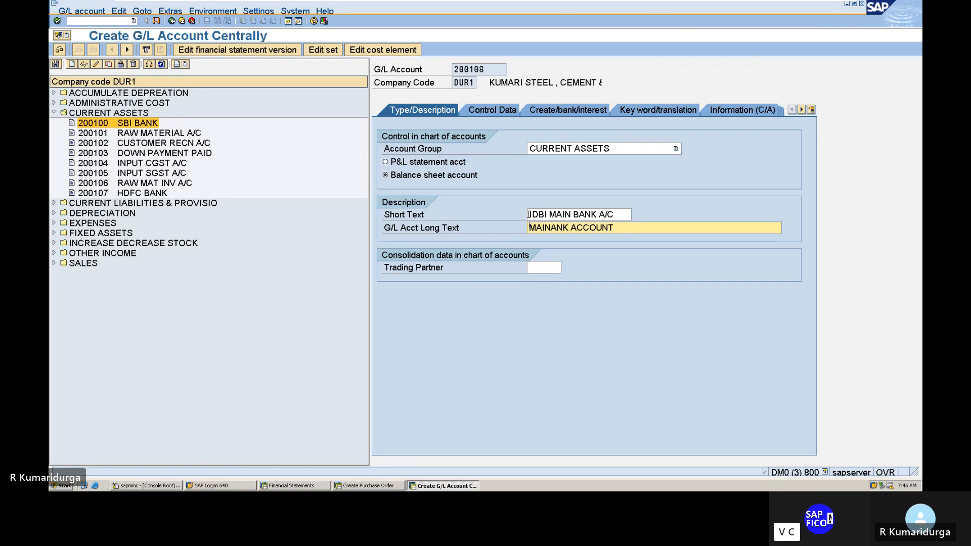
{"action": "key", "text": "ctrl+v"}
{"action": "key", "text": "BackSpace"}
{"action": "key", "text": "BackSpace"}
{"action": "type", "text": "CCOUNT"}
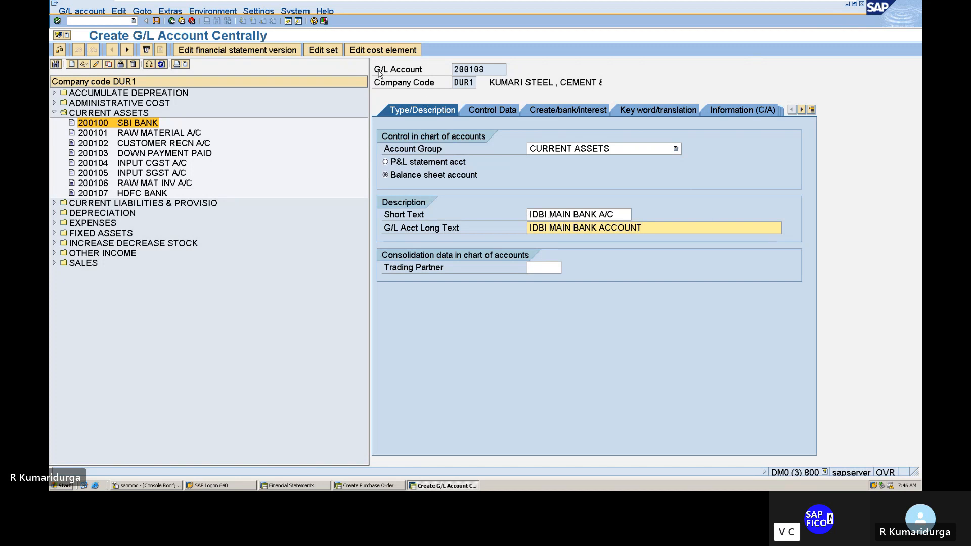
Enable Only balances in local crcy for account 200108 and clear its House Bank and Account ID
{"action": "left_click", "coordinate": [492, 111]}
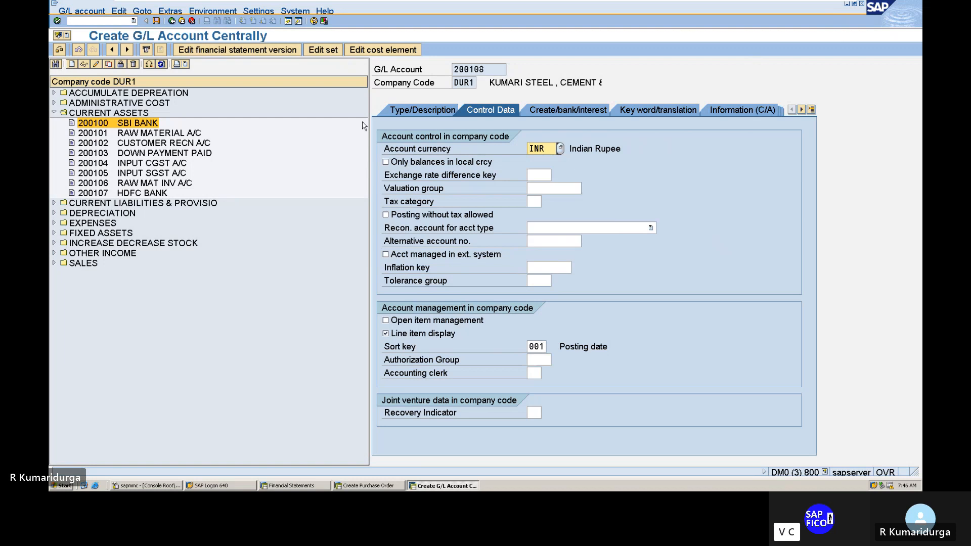
{"action": "left_click", "coordinate": [386, 164]}
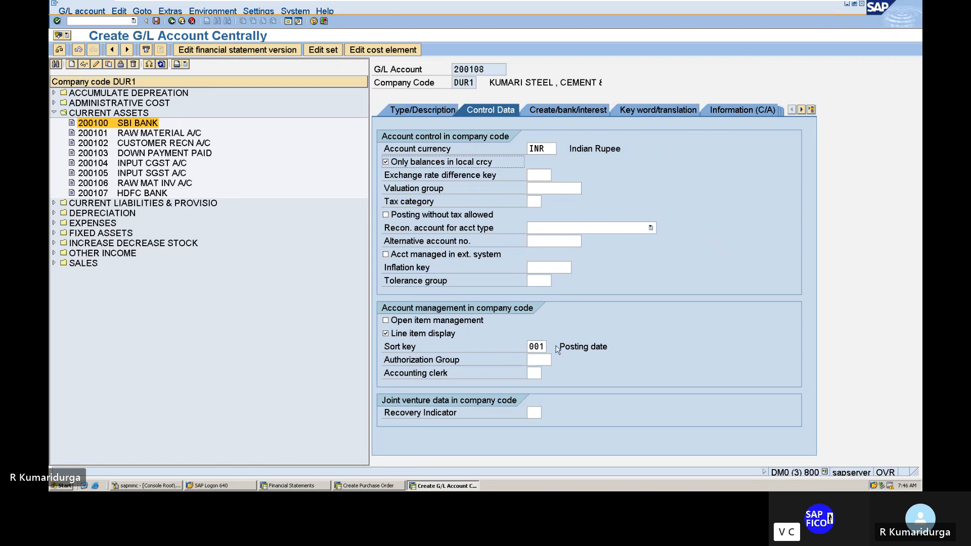
{"action": "left_click", "coordinate": [589, 112]}
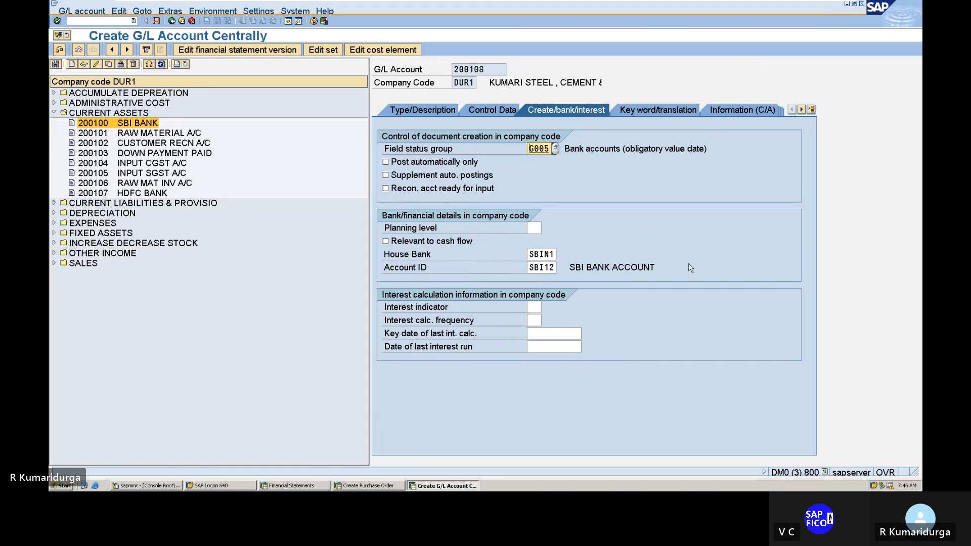
{"action": "left_click", "coordinate": [529, 253]}
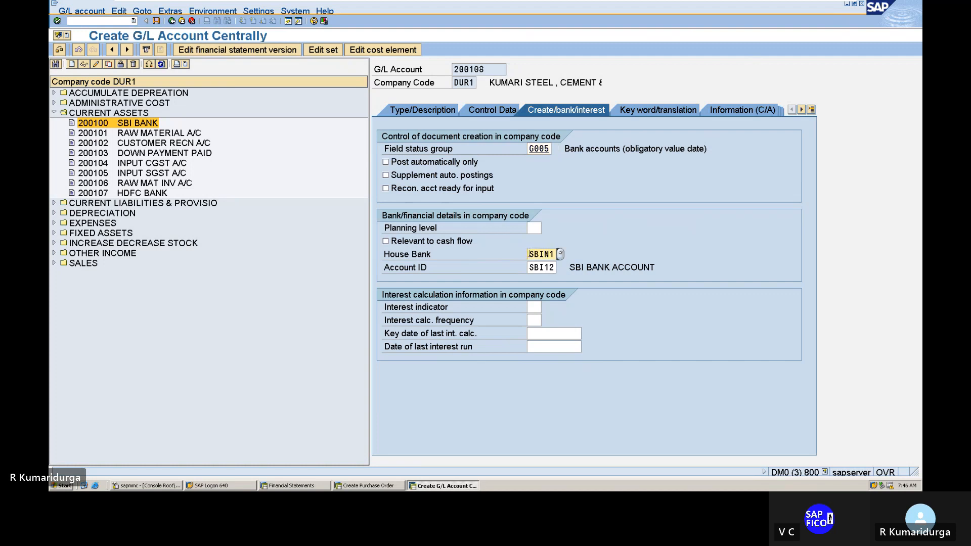
{"action": "key", "text": "Delete"}
{"action": "key", "text": "Delete"}
{"action": "key", "text": "Delete"}
{"action": "key", "text": "Delete"}
{"action": "key", "text": "Delete"}
{"action": "key", "text": "Tab"}
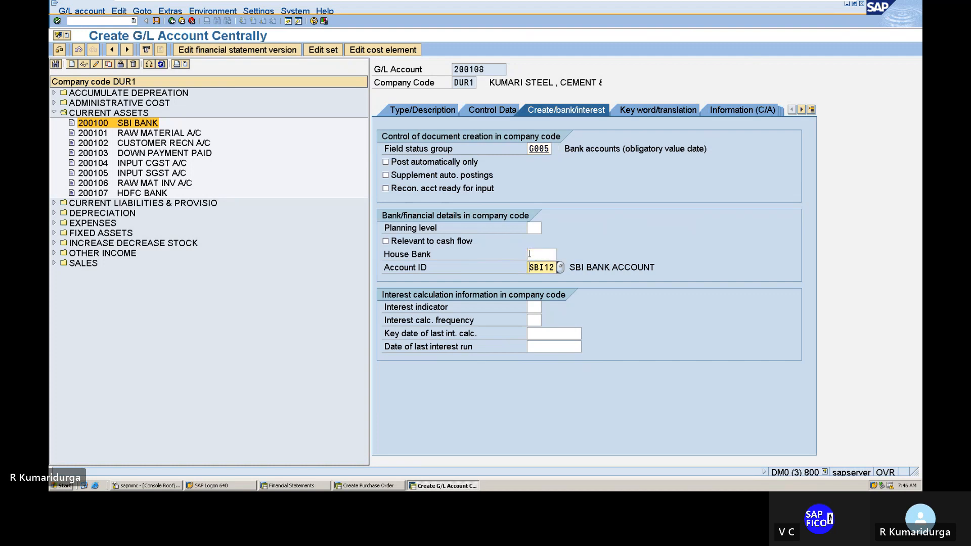
{"action": "key", "text": "Delete"}
{"action": "key", "text": "Return"}
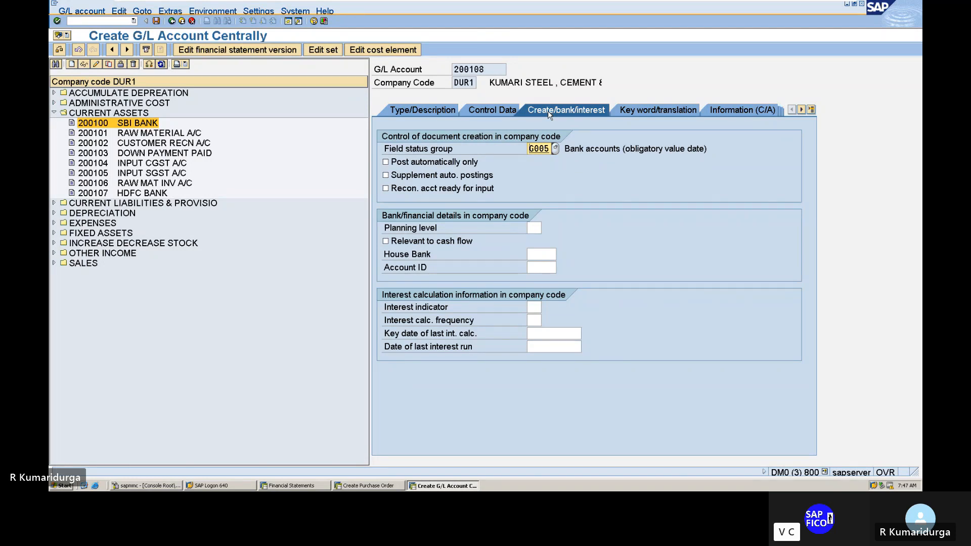
Choose field status group G005, Bank accounts (obligatory value date), and save G/L account 200108
{"action": "left_click", "coordinate": [555, 149]}
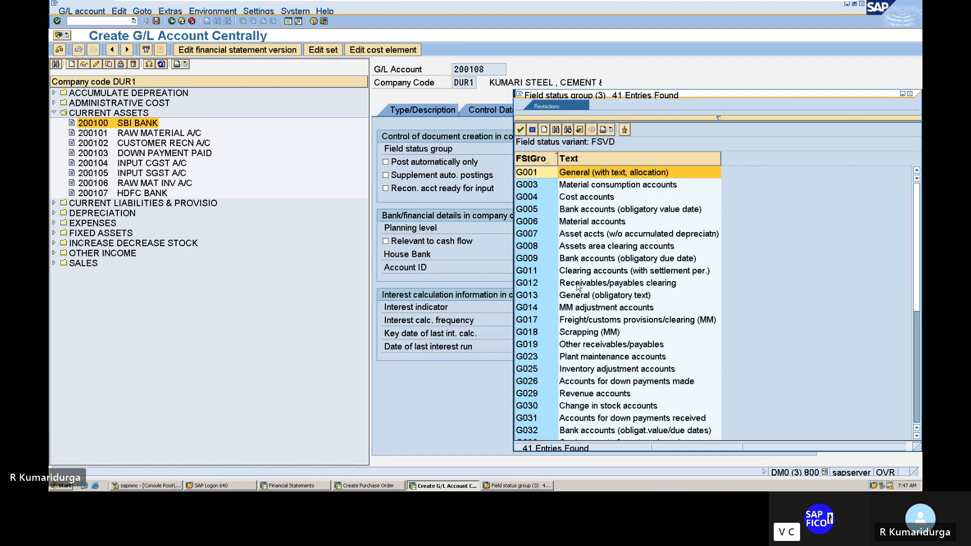
{"action": "left_click", "coordinate": [546, 210]}
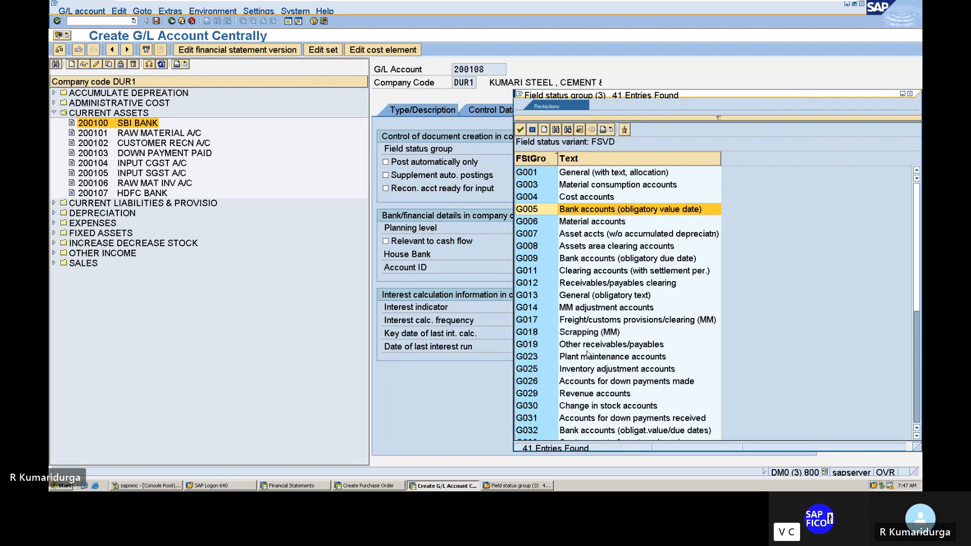
{"action": "double_click", "coordinate": [536, 210]}
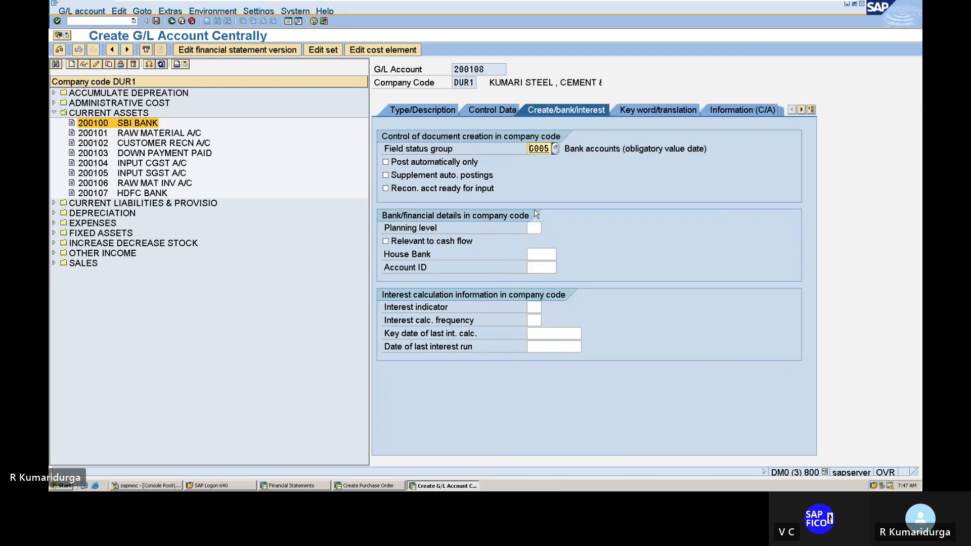
{"action": "left_click", "coordinate": [157, 22]}
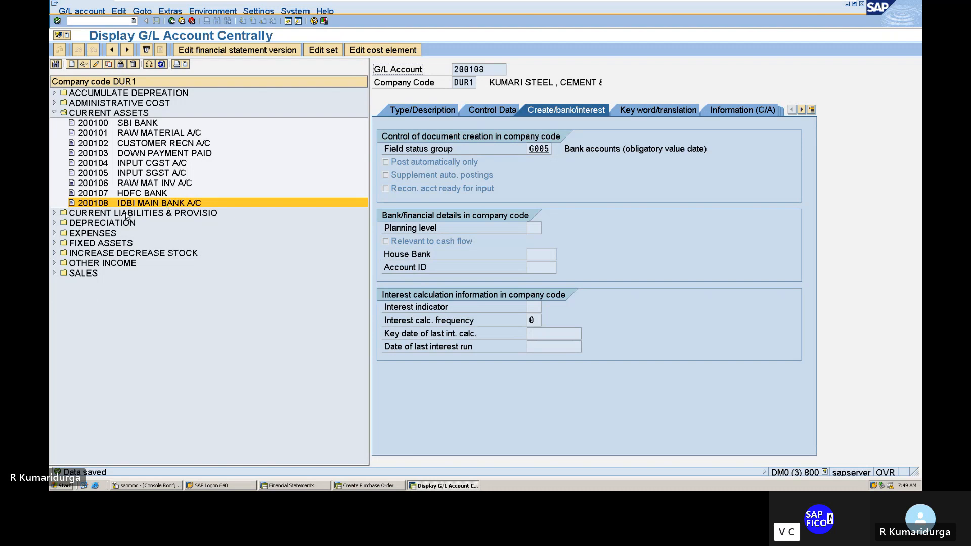
Start creating new G/L account 200109 in company code DUR1 without copying an existing account
{"action": "left_click", "coordinate": [141, 194]}
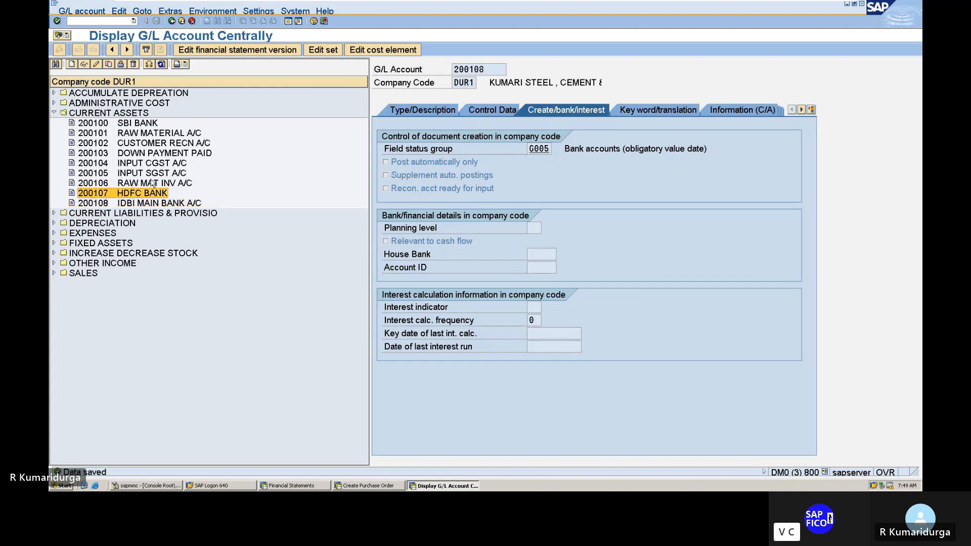
{"action": "left_click", "coordinate": [143, 124]}
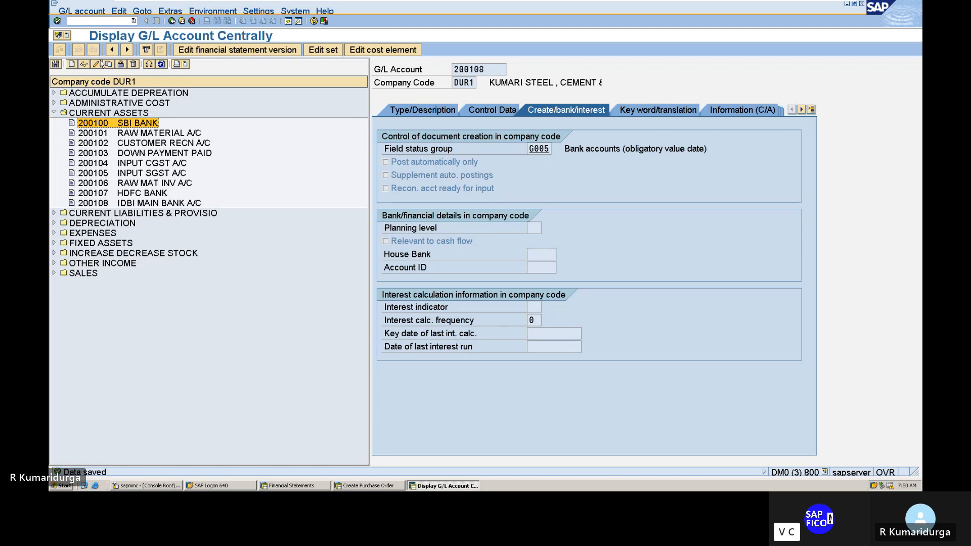
{"action": "left_click", "coordinate": [73, 64]}
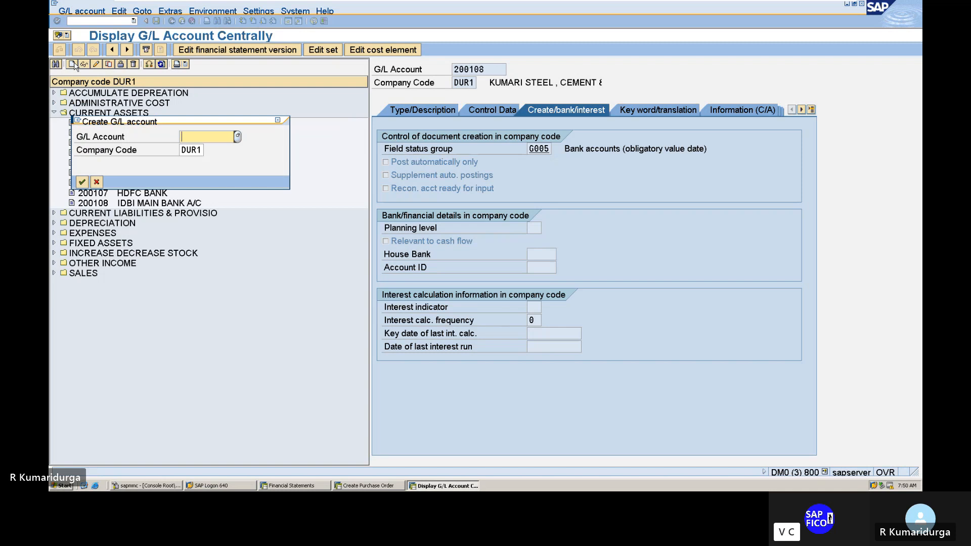
{"action": "type", "text": "200"}
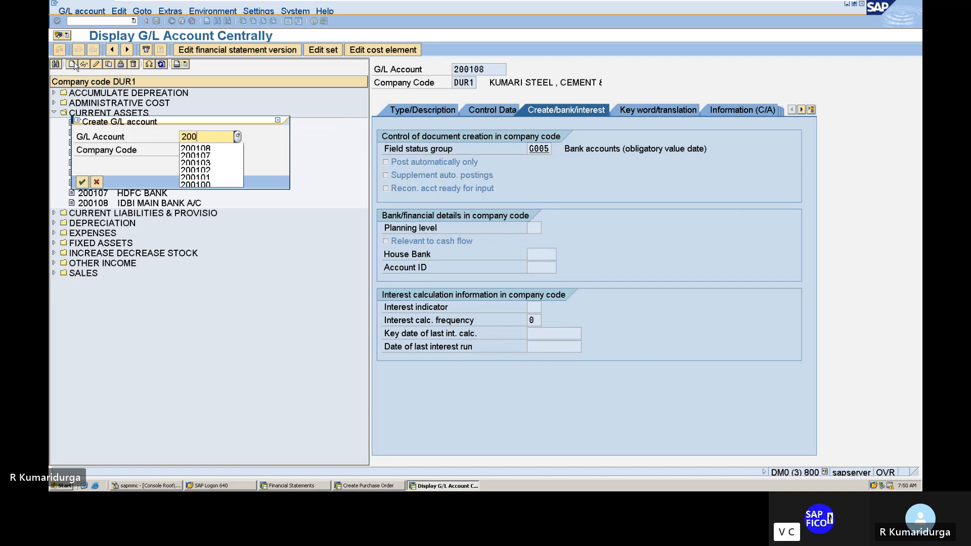
{"action": "type", "text": "109"}
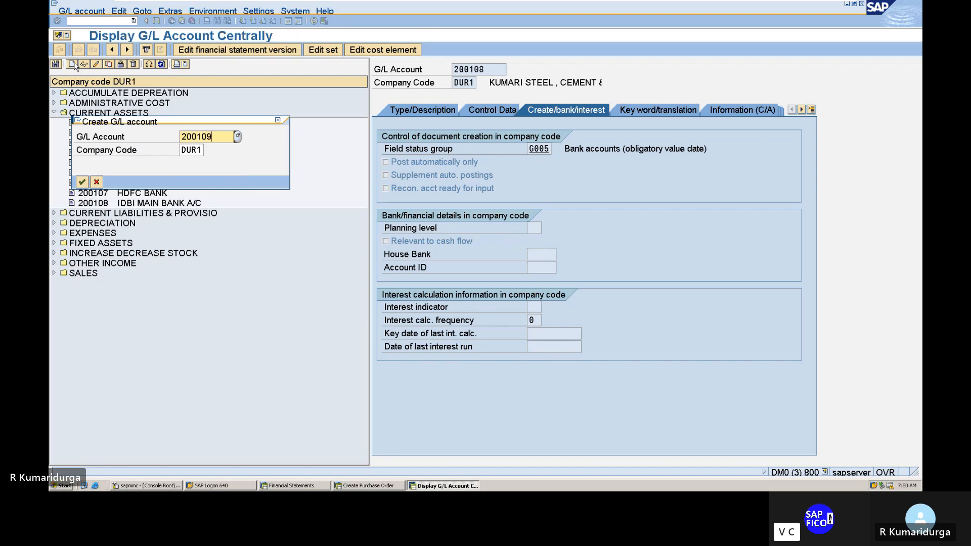
{"action": "key", "text": "Return"}
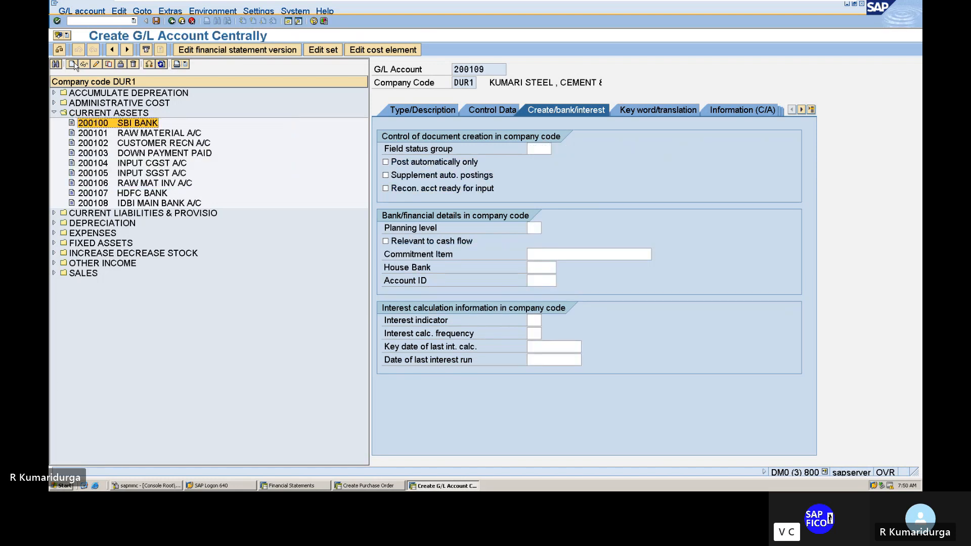
Assign G/L account 200109 to the CURRENT ASSETS account group and make it a balance sheet account
{"action": "left_click", "coordinate": [411, 110]}
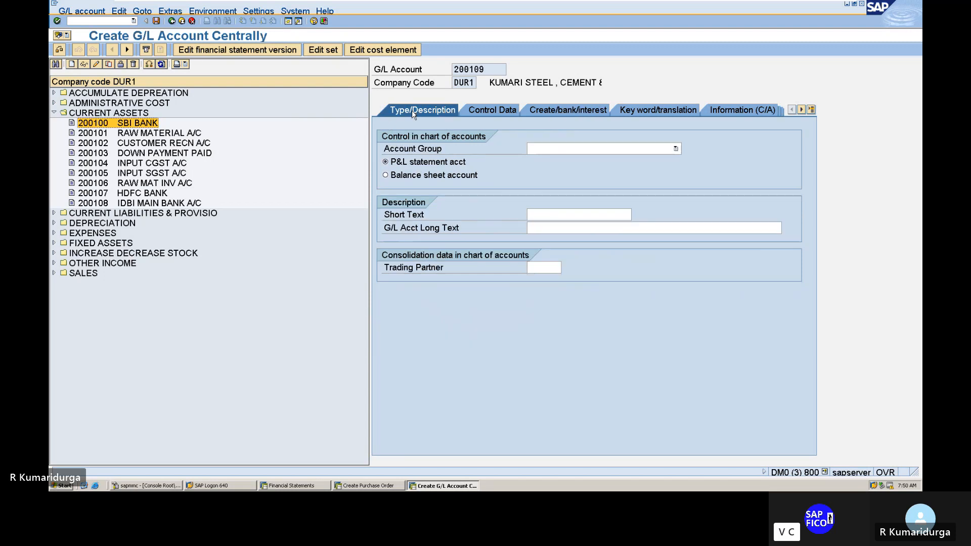
{"action": "left_click", "coordinate": [580, 149]}
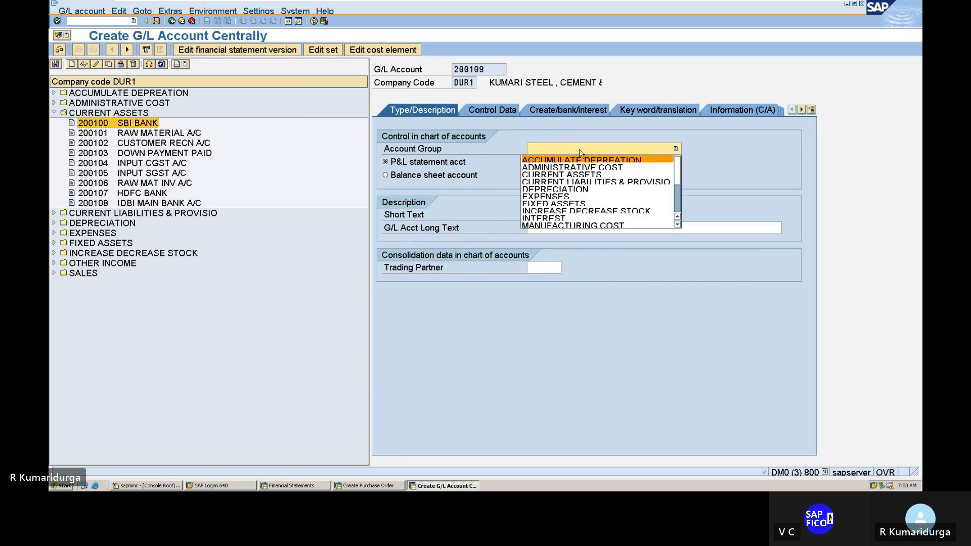
{"action": "left_click", "coordinate": [582, 175]}
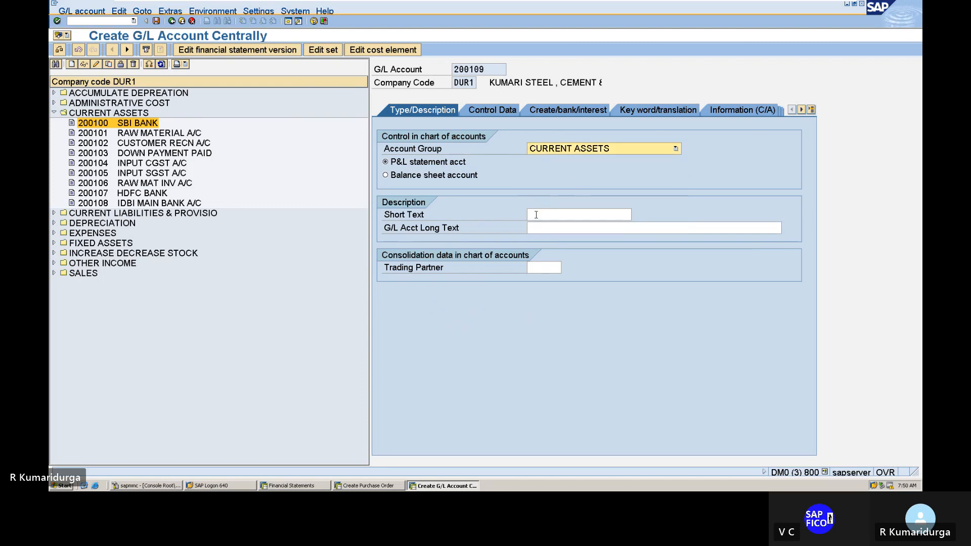
{"action": "left_click", "coordinate": [537, 214]}
{"action": "left_click", "coordinate": [386, 175]}
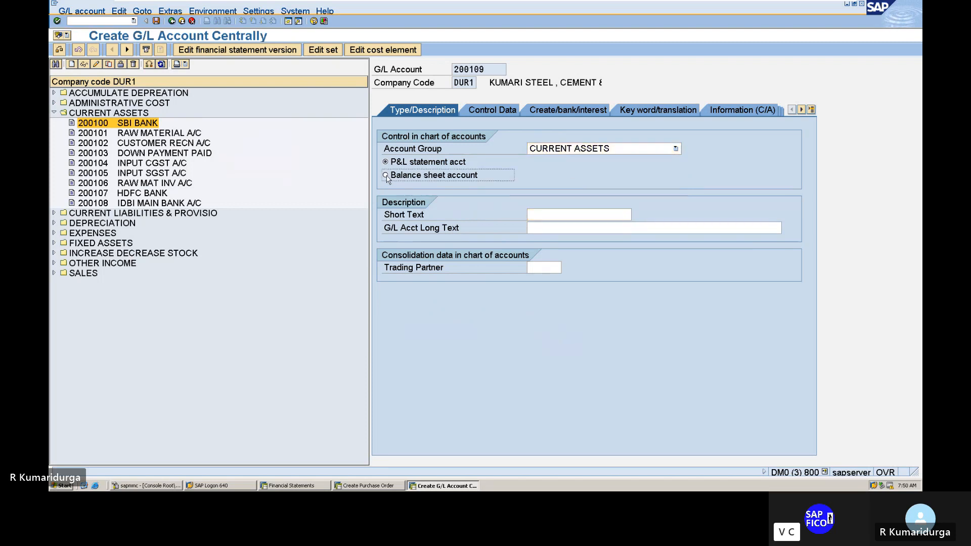
Set the short text to "AXIS OUTGOING BANK" and the long text to "AXIS OUTGOING BANK ACCOUNT" for account 200109
{"action": "left_click", "coordinate": [572, 216]}
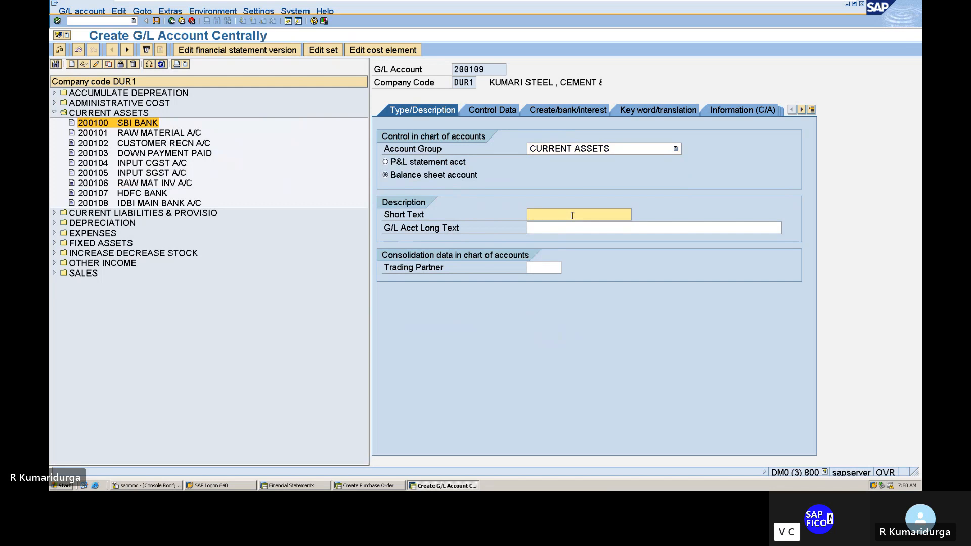
{"action": "type", "text": "AXIS OUTGOING BANK"}
{"action": "key", "text": "Tab"}
{"action": "type", "text": "AX"}
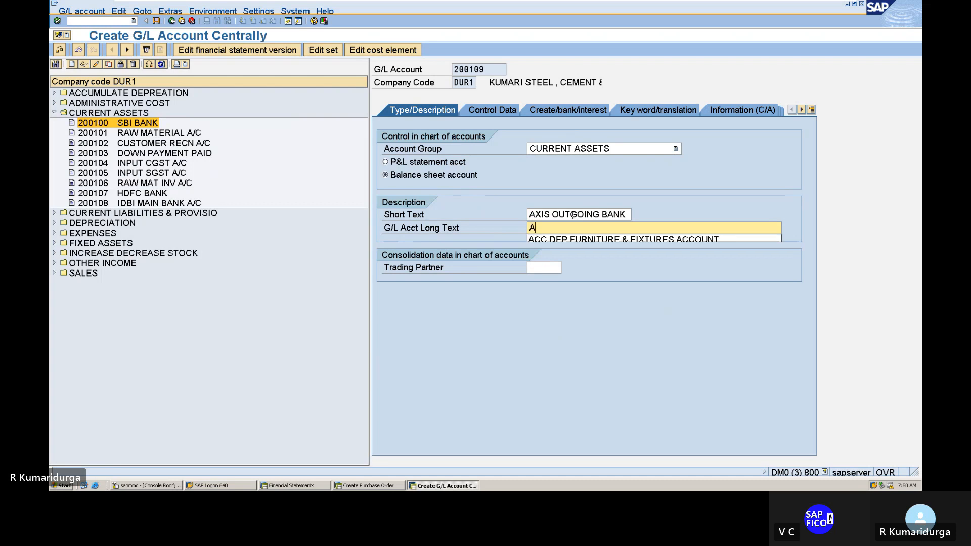
{"action": "type", "text": "IS OU"}
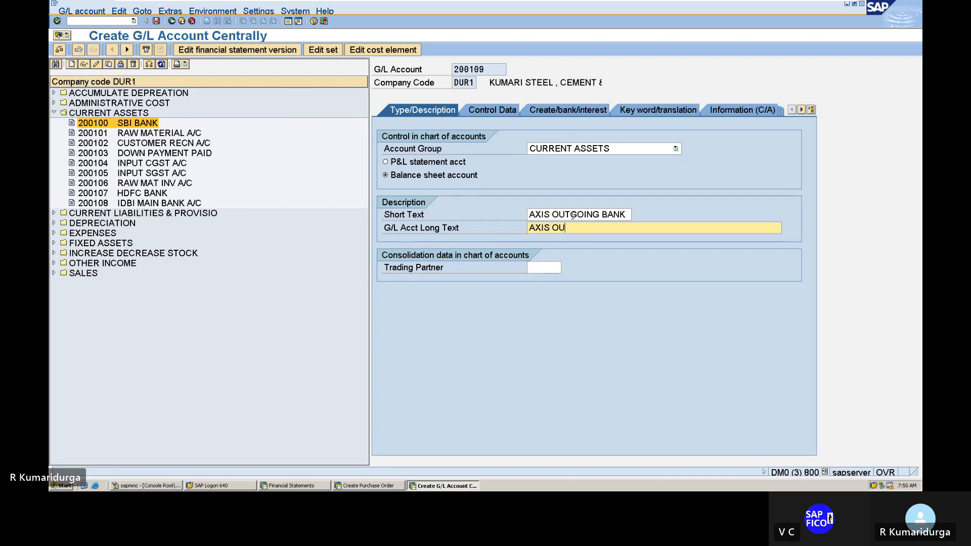
{"action": "type", "text": "TGOING BA"}
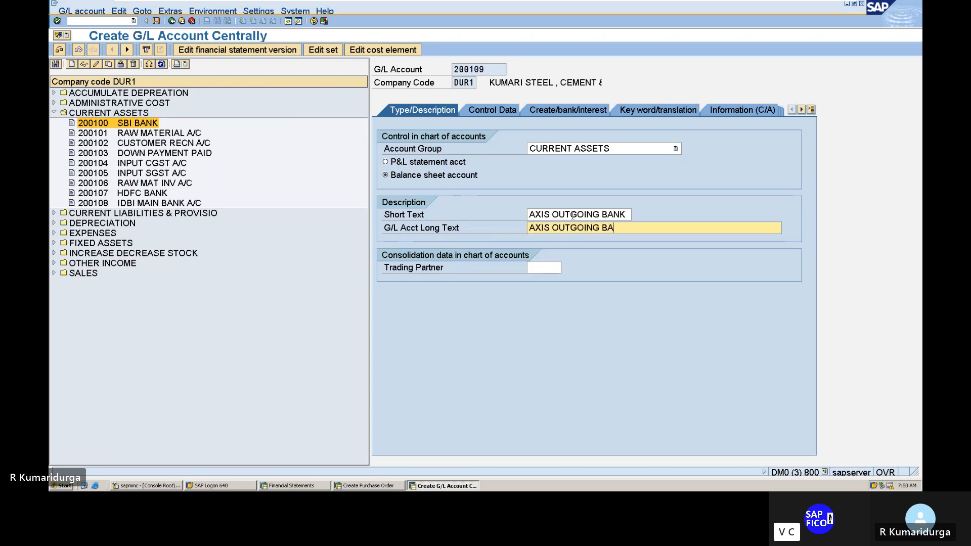
{"action": "type", "text": "NK ACCOUNT"}
Enable only balances in local currency and line item display for account 200109, and set its sort key to 001
{"action": "left_click", "coordinate": [504, 115]}
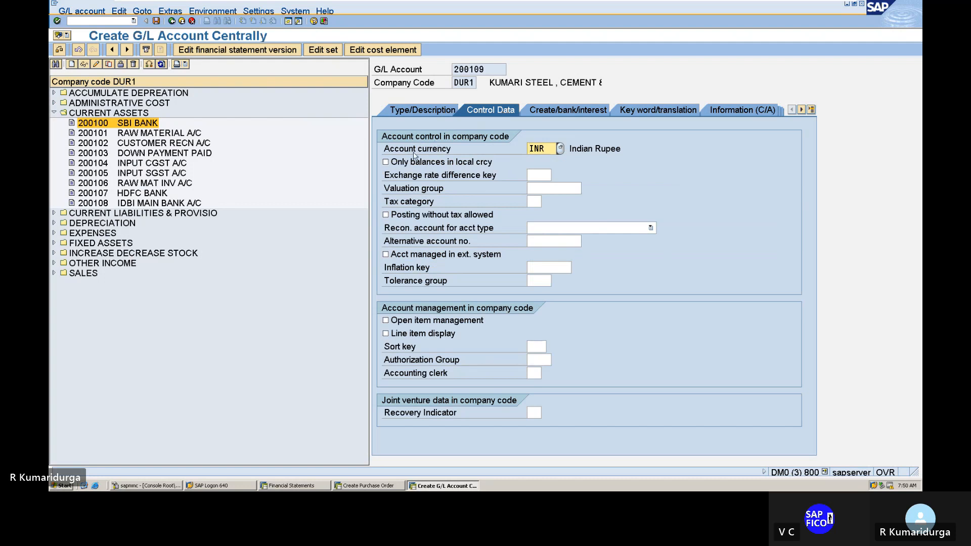
{"action": "left_click", "coordinate": [385, 163]}
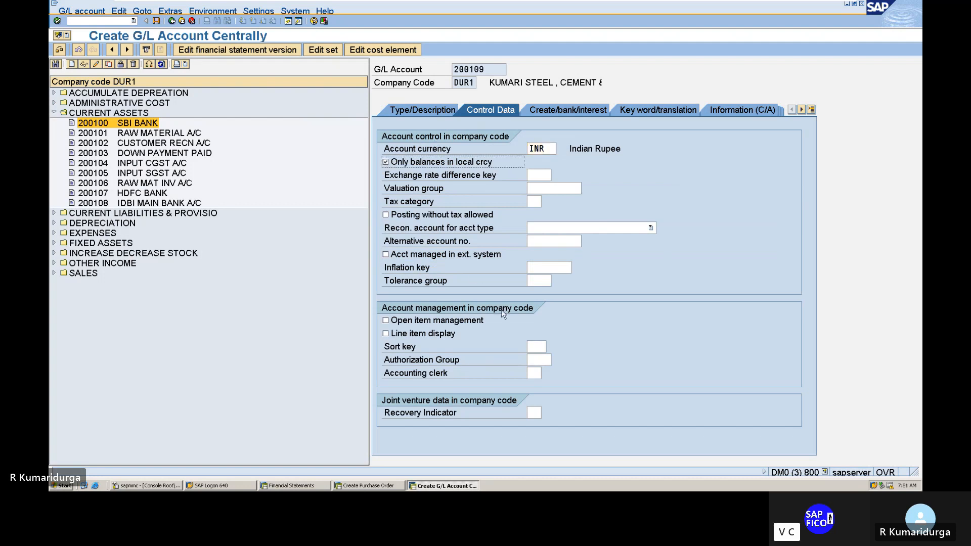
{"action": "left_click", "coordinate": [387, 334]}
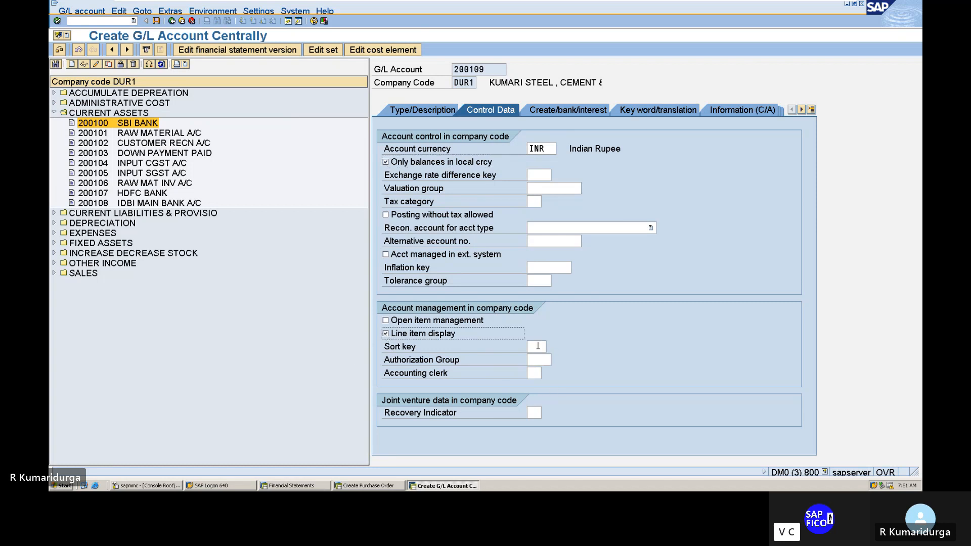
{"action": "left_click", "coordinate": [537, 346]}
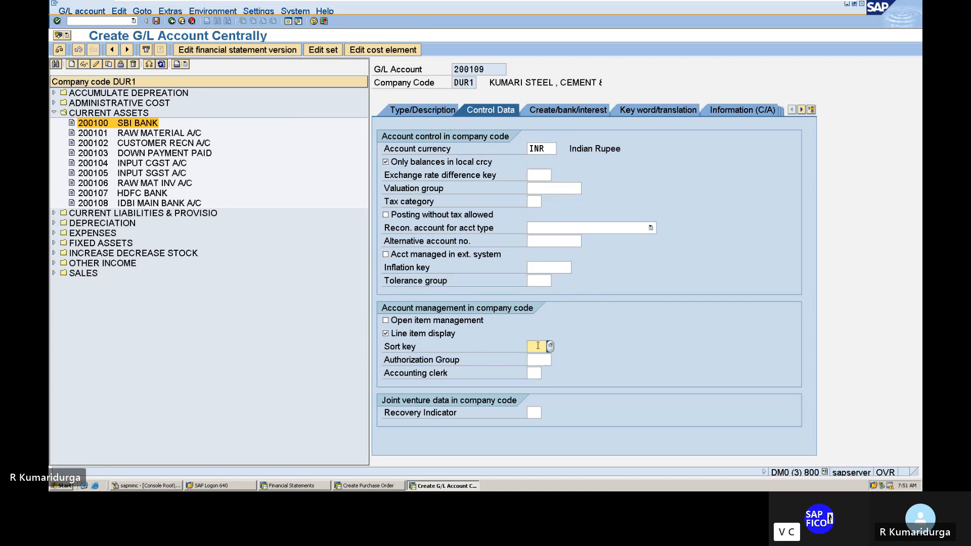
{"action": "type", "text": "001"}
{"action": "key", "text": "Return"}
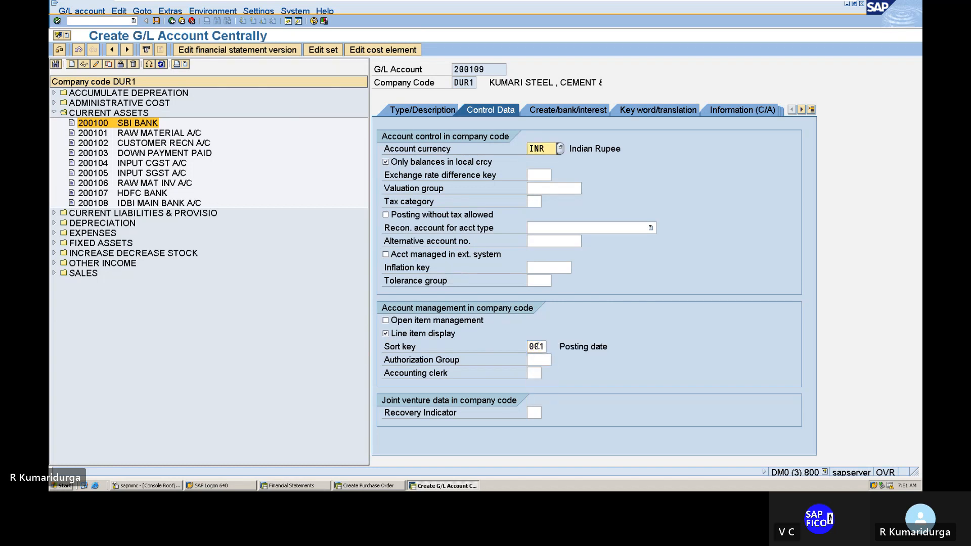
Assign field status group G005 to account 200109 and save the account
{"action": "left_click", "coordinate": [591, 109]}
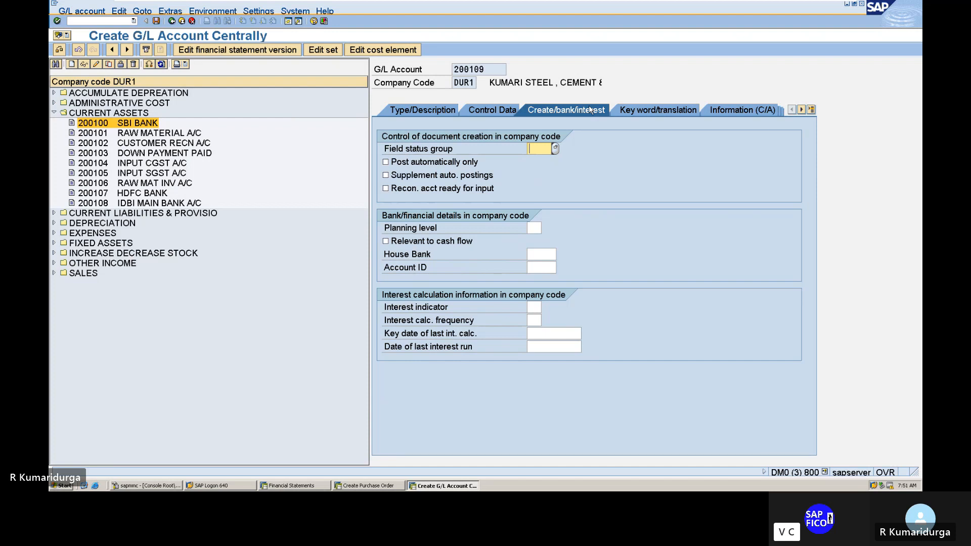
{"action": "type", "text": "G"}
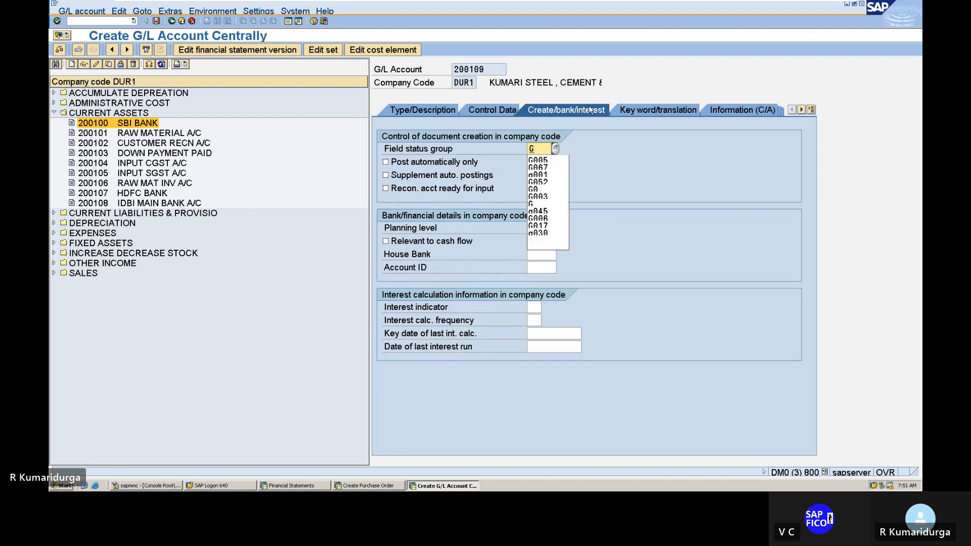
{"action": "type", "text": "005"}
{"action": "key", "text": "Return"}
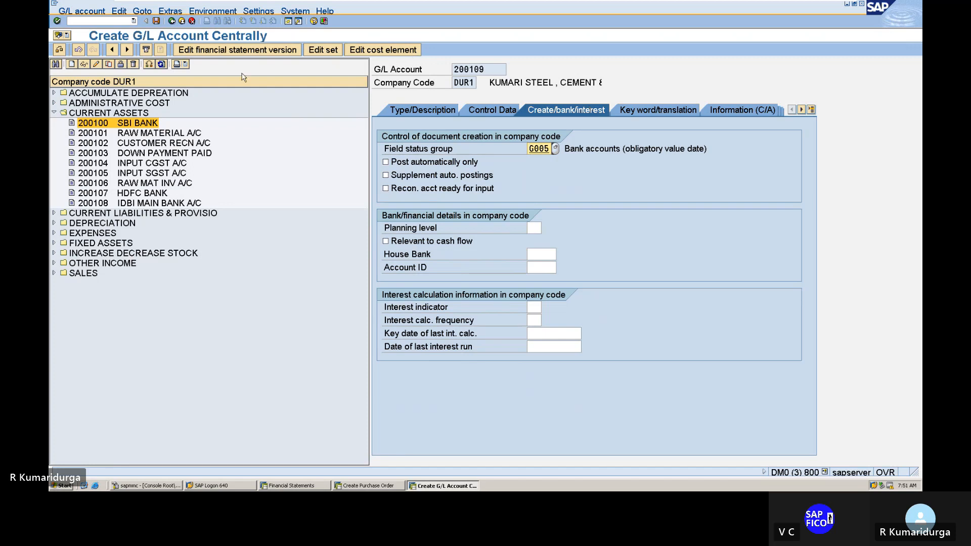
{"action": "left_click", "coordinate": [156, 21]}
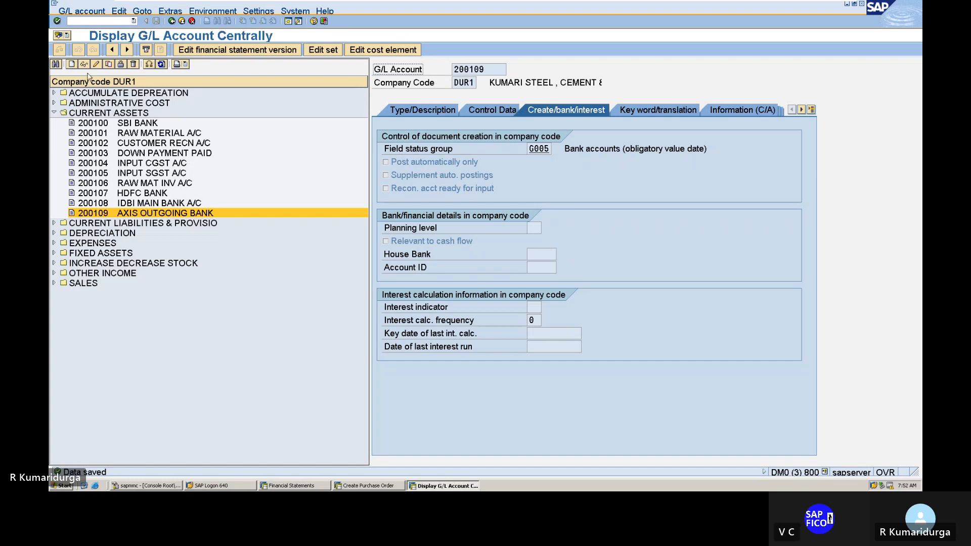
Copy G/L account 200109 as new account 200110 in company code DUR1
{"action": "left_click", "coordinate": [109, 65]}
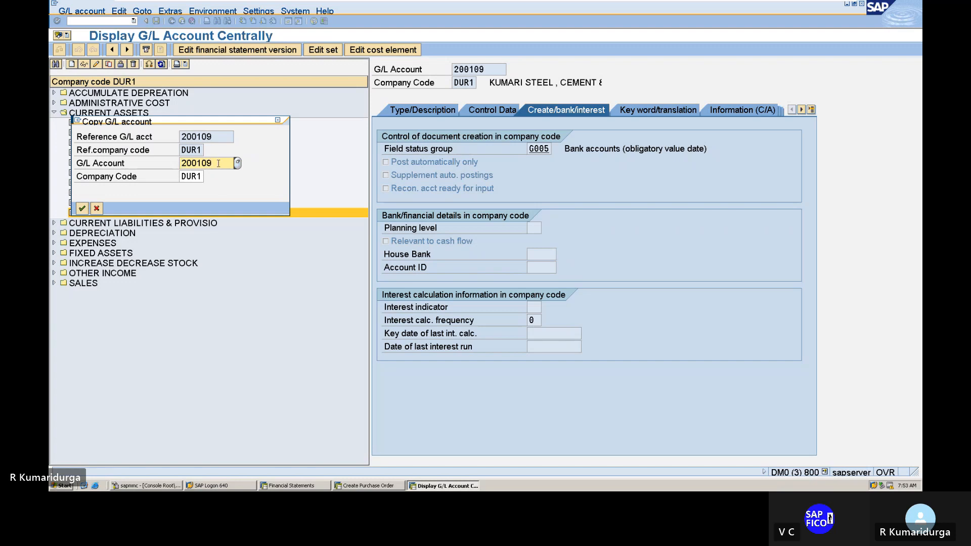
{"action": "type", "text": "200110"}
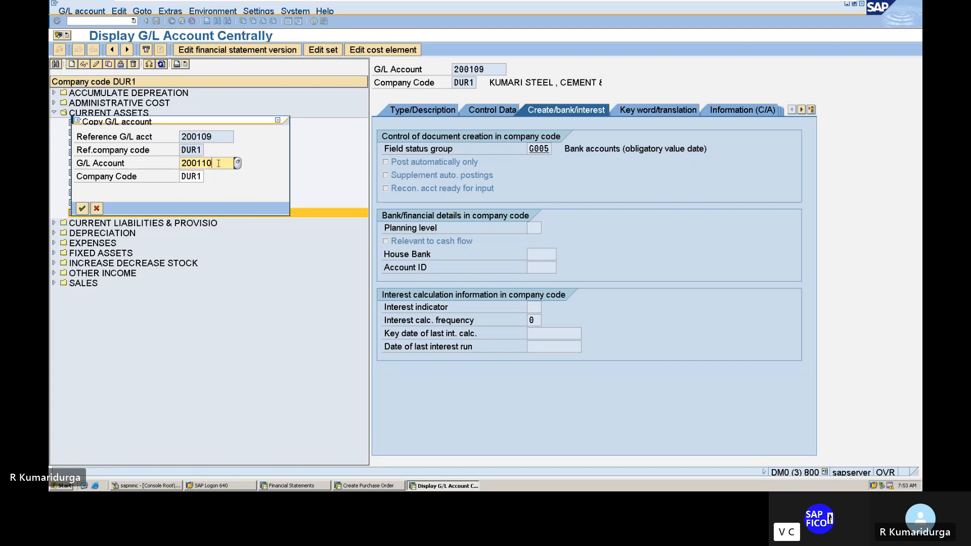
{"action": "key", "text": "Return"}
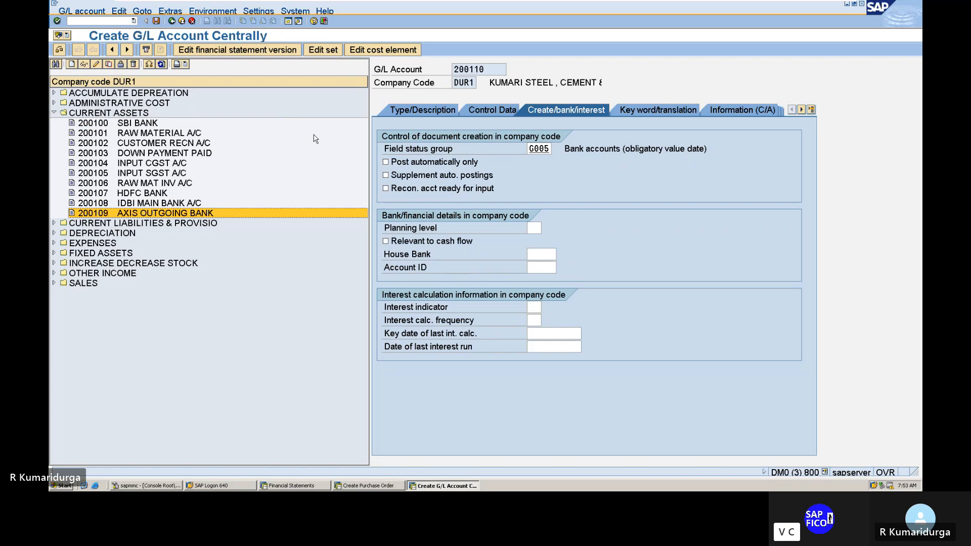
Change the short text of account 200110 to "INCOMING BANK A/C"
{"action": "left_click", "coordinate": [417, 110]}
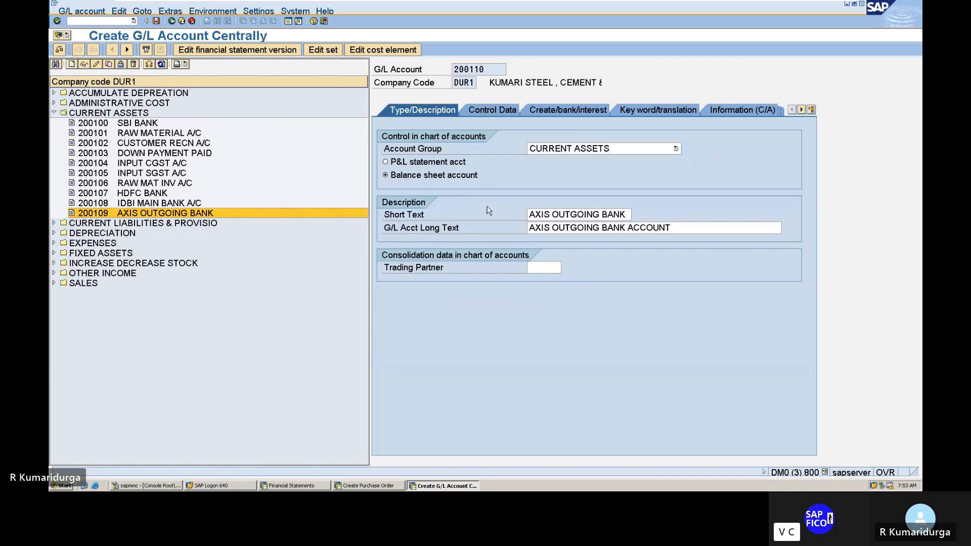
{"action": "left_click", "coordinate": [553, 214]}
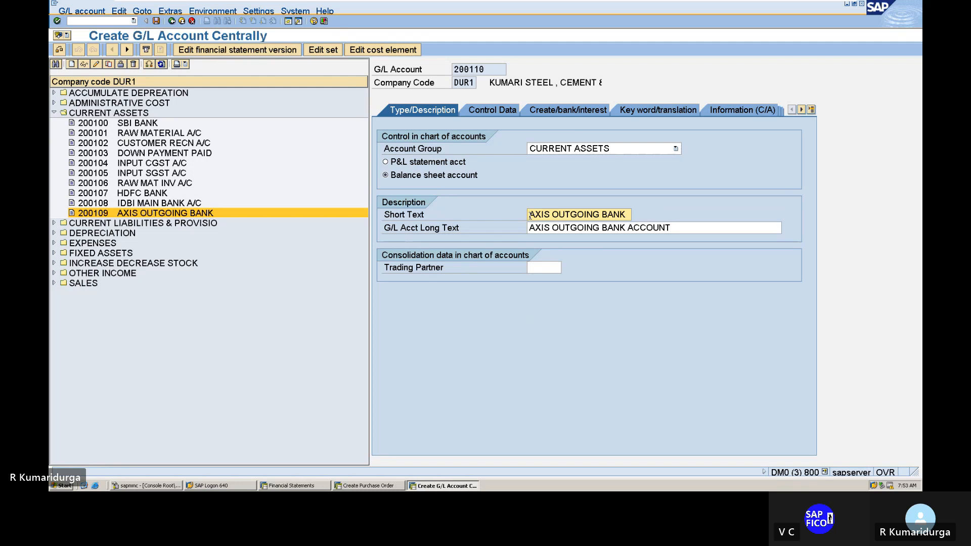
{"action": "type", "text": "IN"}
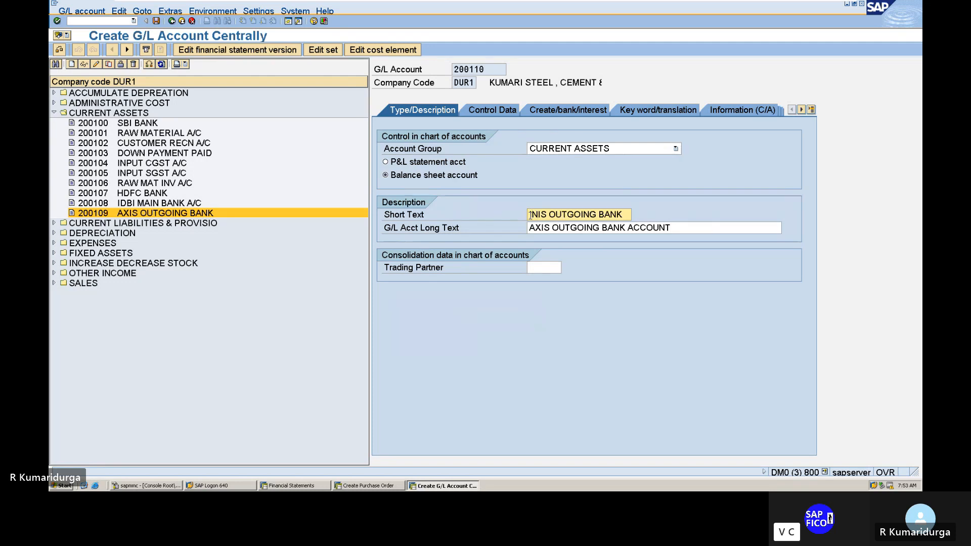
{"action": "type", "text": "COME"}
{"action": "key", "text": "BackSpace"}
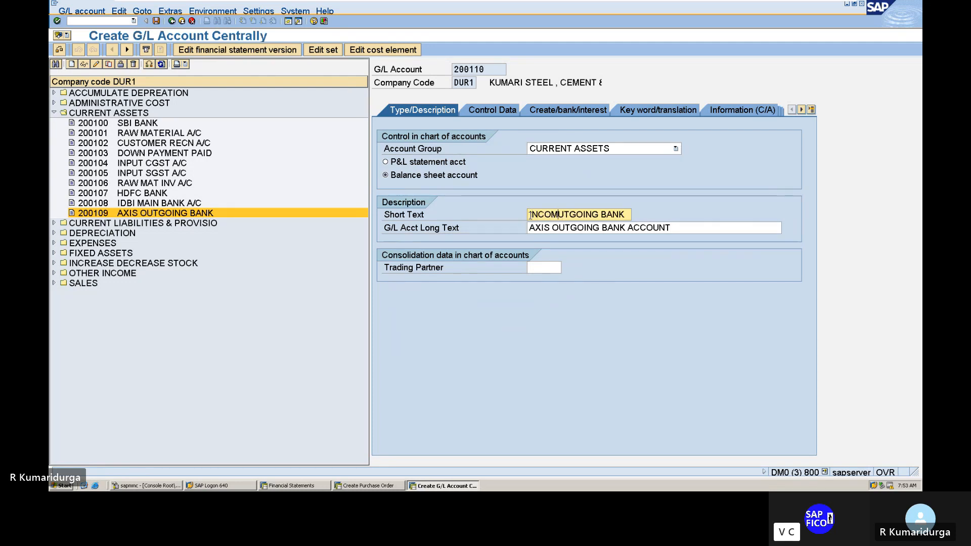
{"action": "type", "text": "ING BANK"}
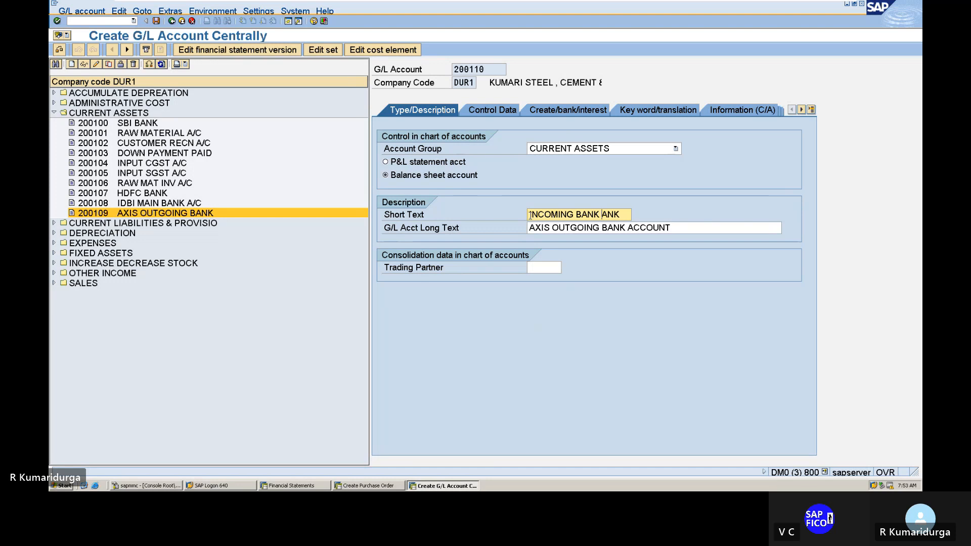
{"action": "type", "text": "A/C"}
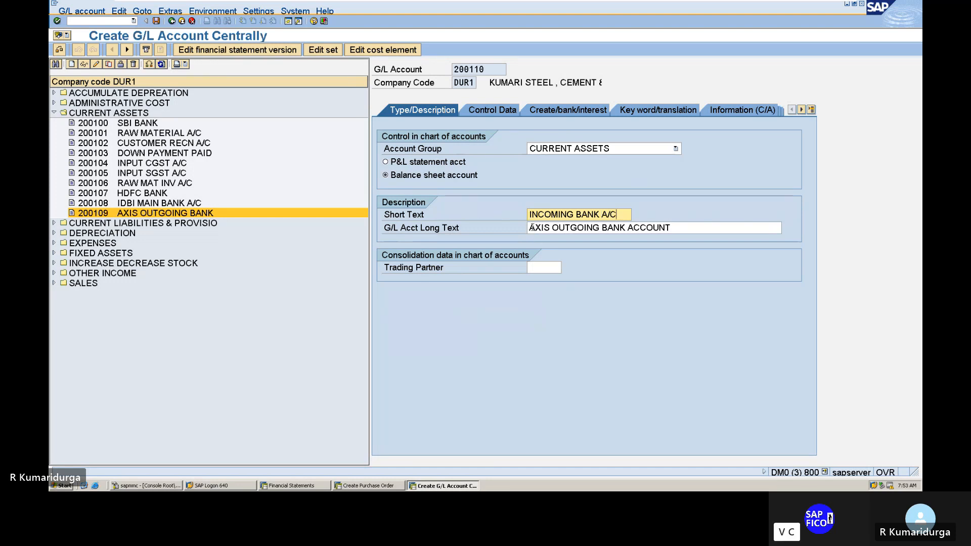
Change the G/L account long text of 200110 to "INCOMING UNION BANK ACCOUNT"
{"action": "left_click", "coordinate": [532, 227]}
{"action": "type", "text": "INCOMIN"}
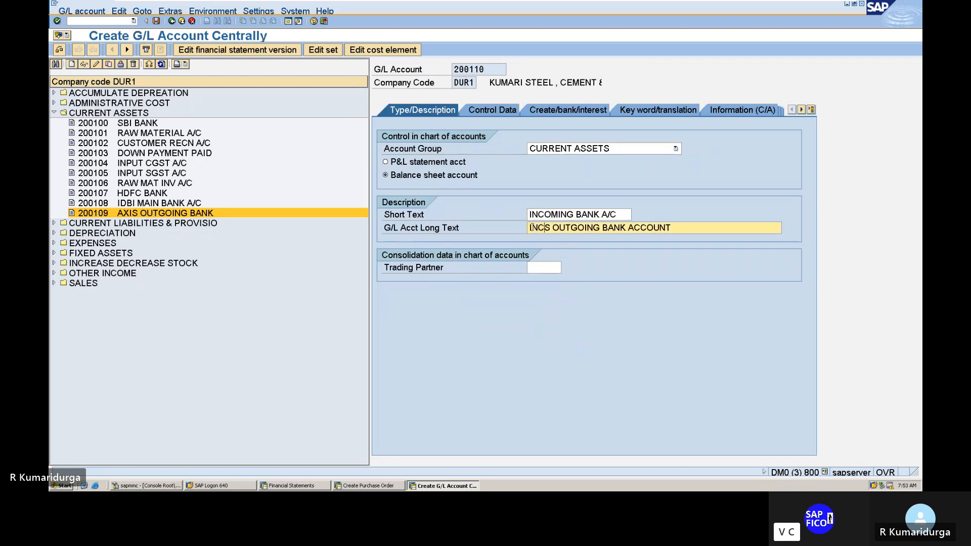
{"action": "type", "text": "G "}
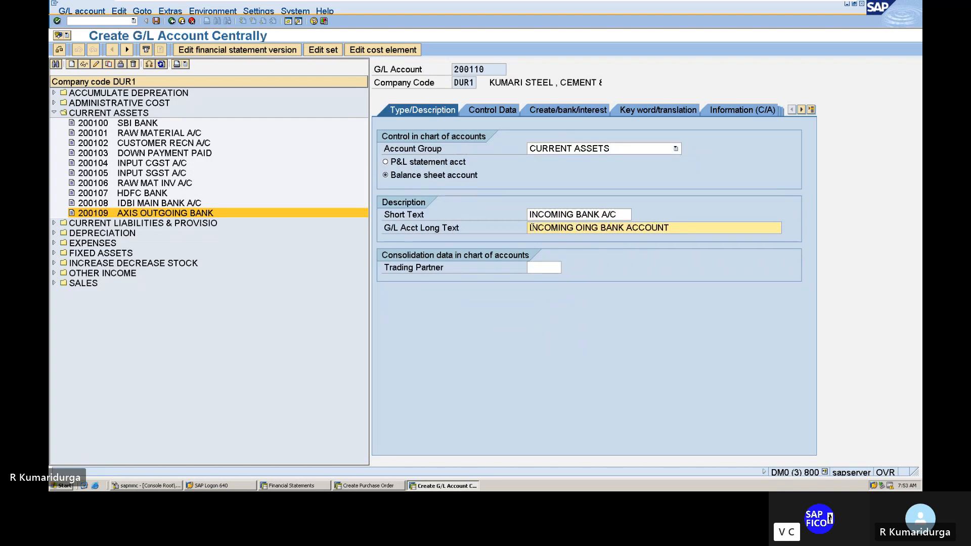
{"action": "type", "text": "UIO"}
{"action": "type", "text": "N"}
{"action": "key", "text": "BackSpace"}
{"action": "key", "text": "BackSpace"}
{"action": "key", "text": "BackSpace"}
{"action": "key", "text": "BackSpace"}
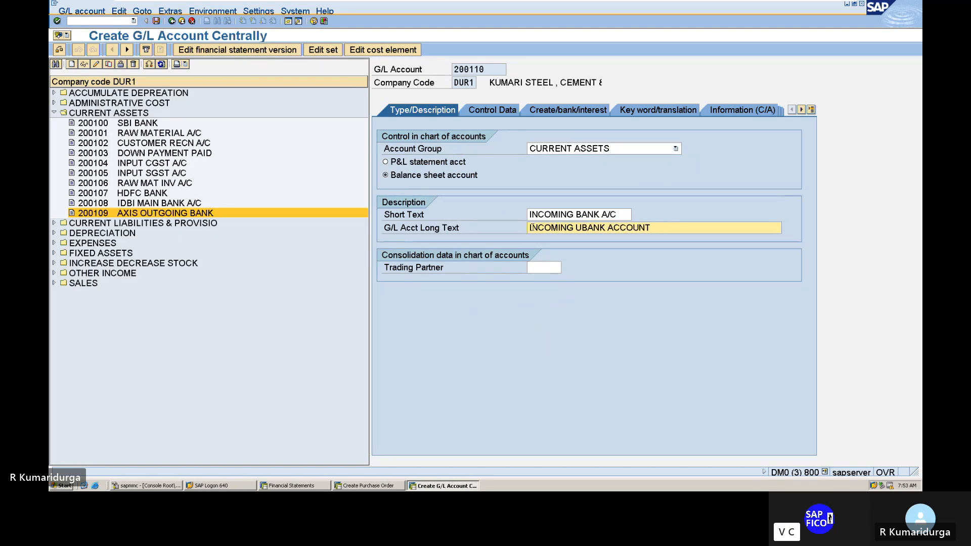
{"action": "type", "text": "NION BANK ACCOUNT"}
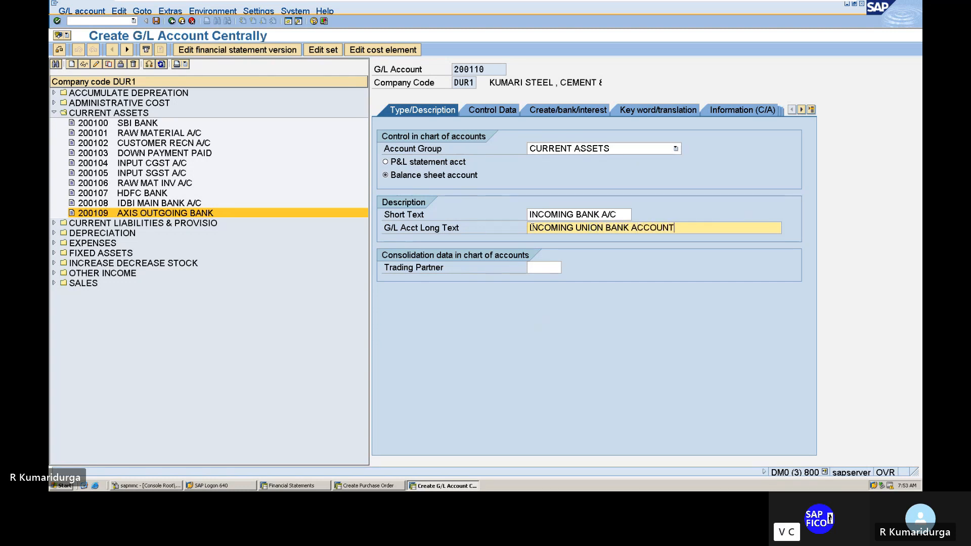
{"action": "key", "text": "Return"}
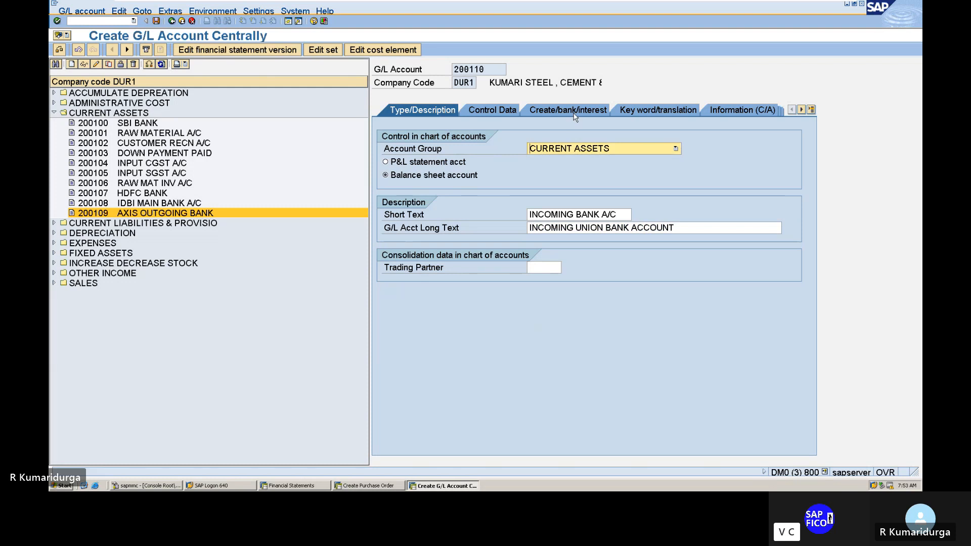
Check the copied control data and field status group of account 200110, and save the account
{"action": "left_click", "coordinate": [499, 109]}
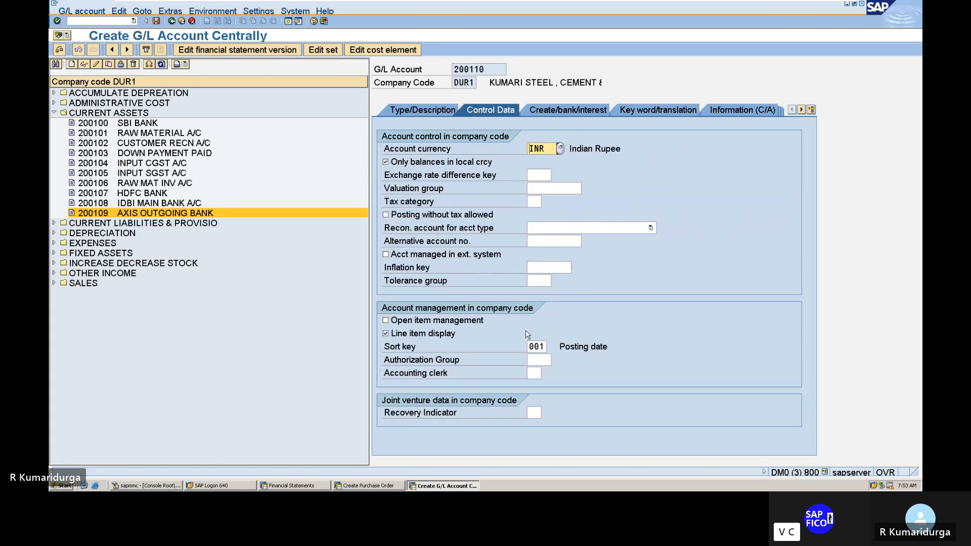
{"action": "left_click", "coordinate": [569, 111]}
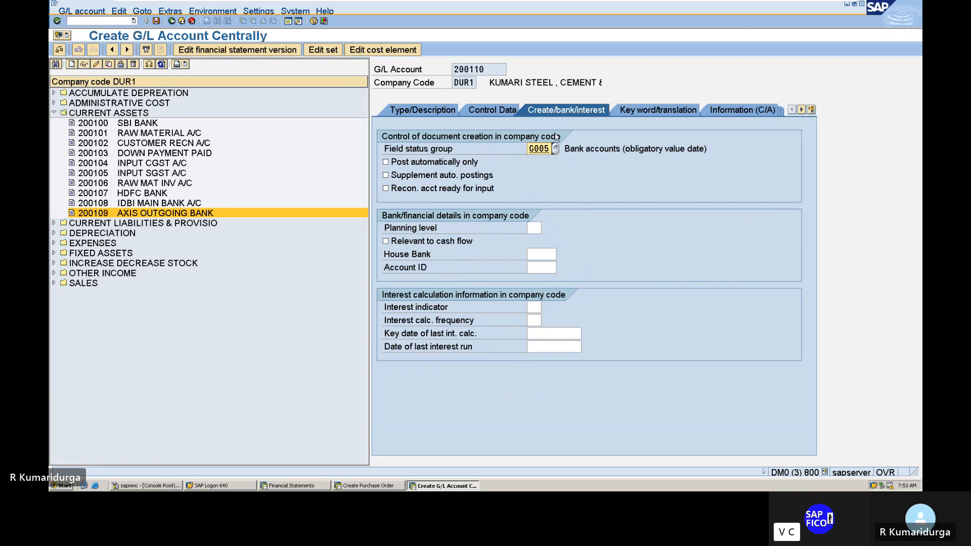
{"action": "left_click", "coordinate": [157, 23]}
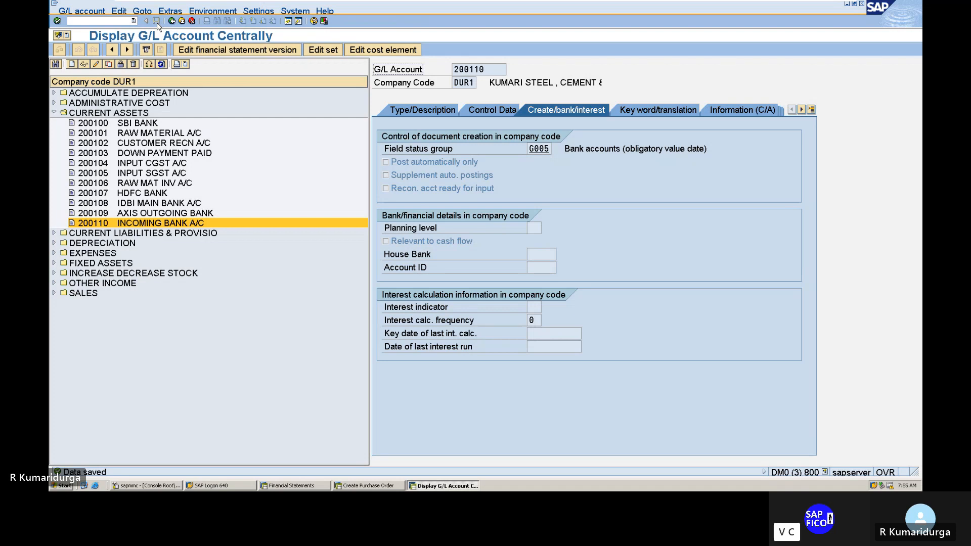
Look up the existing EXPENSES accounts and start creating new G/L account 400803 in company code DUR1
{"action": "left_click", "coordinate": [55, 253]}
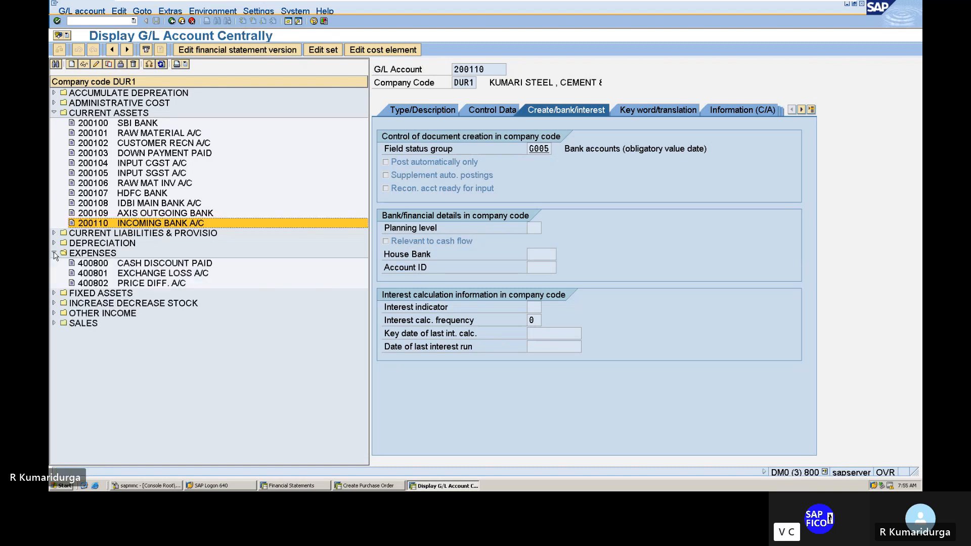
{"action": "left_click", "coordinate": [117, 287]}
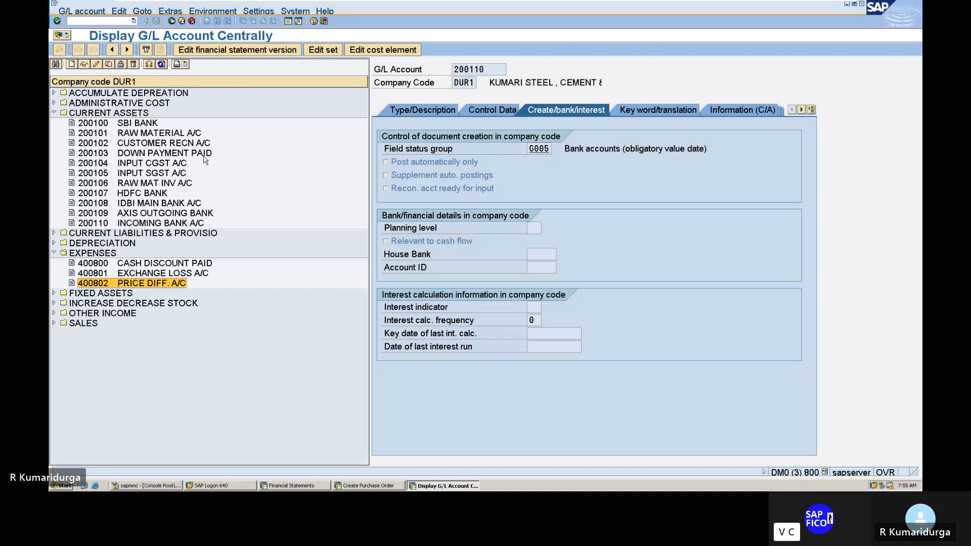
{"action": "left_click", "coordinate": [72, 68]}
{"action": "type", "text": "4"}
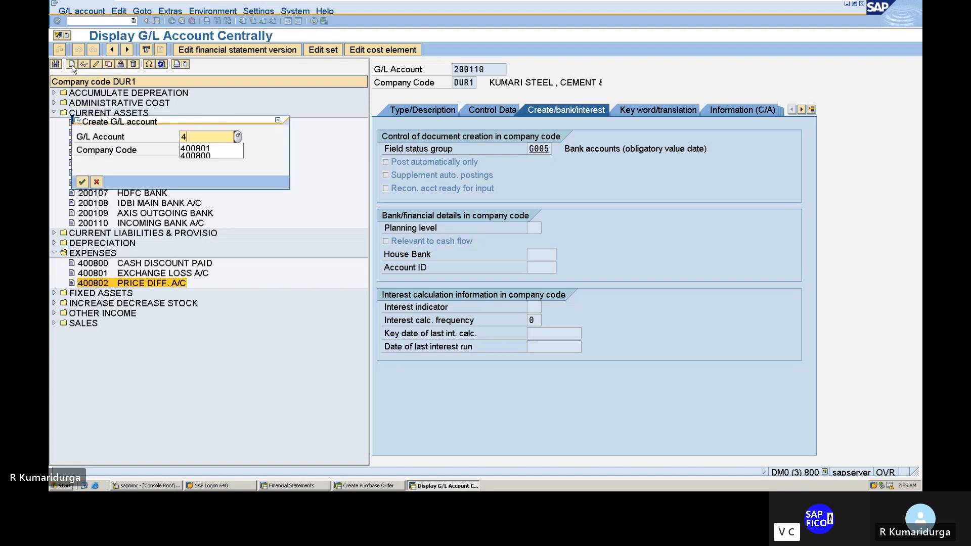
{"action": "type", "text": "00803"}
{"action": "key", "text": "Return"}
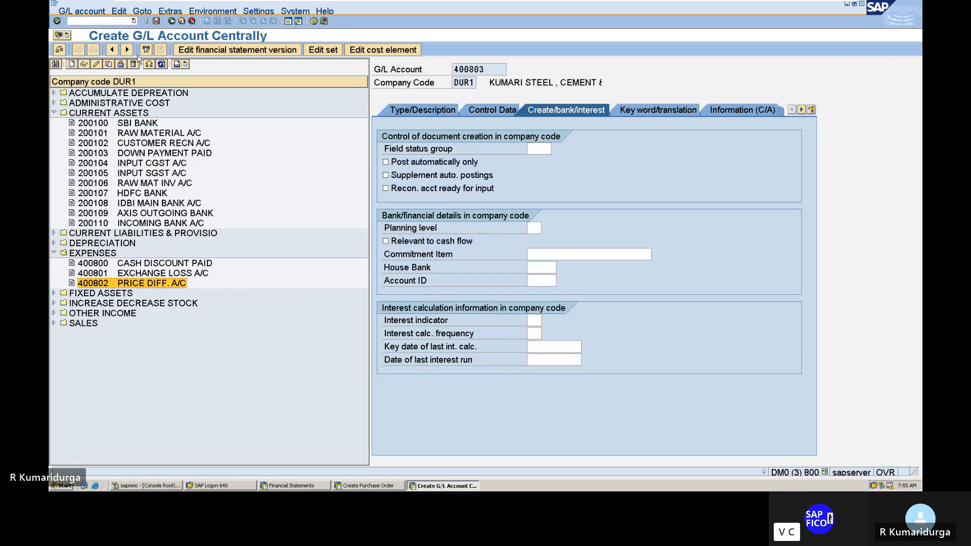
Assign G/L account 400803 to the EXPENSES account group
{"action": "left_click", "coordinate": [423, 111]}
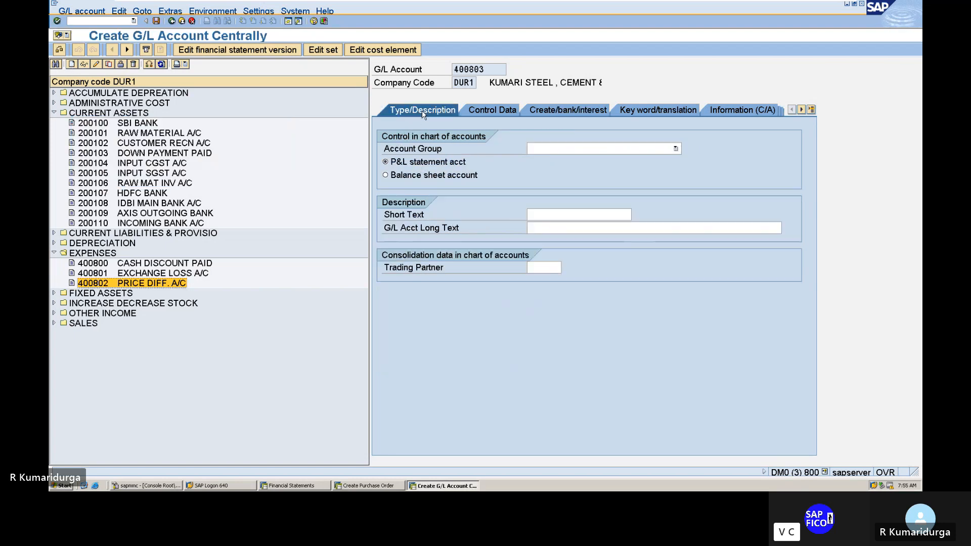
{"action": "left_click", "coordinate": [595, 150]}
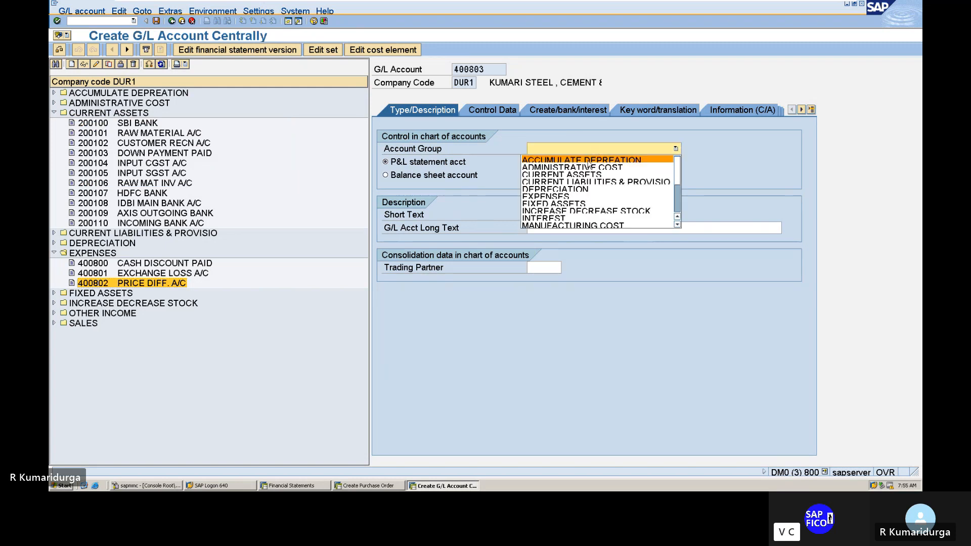
{"action": "left_click", "coordinate": [561, 196]}
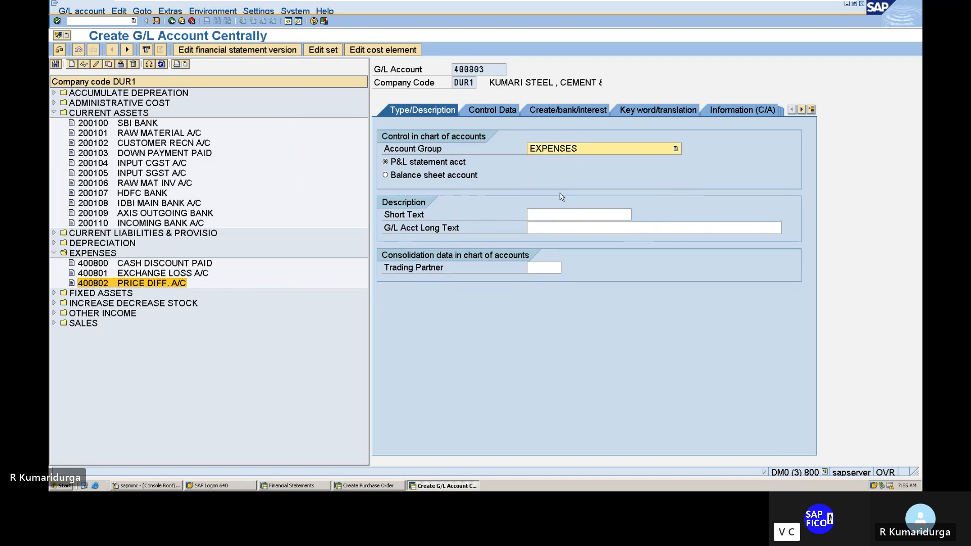
Enter the short text "BANK CHARGES" and the long text "BANK CHARGES A/C" for G/L account 400803
{"action": "left_click", "coordinate": [548, 215]}
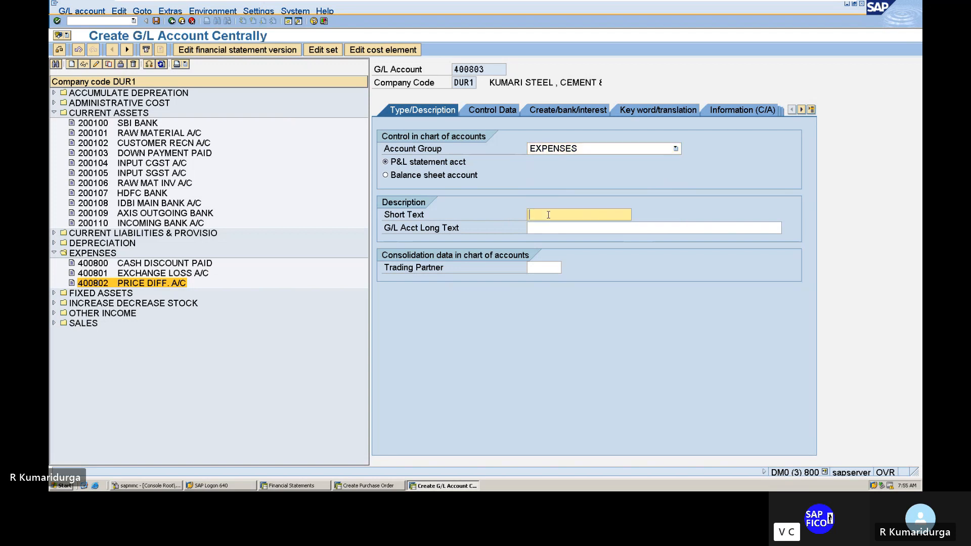
{"action": "type", "text": "BANK "}
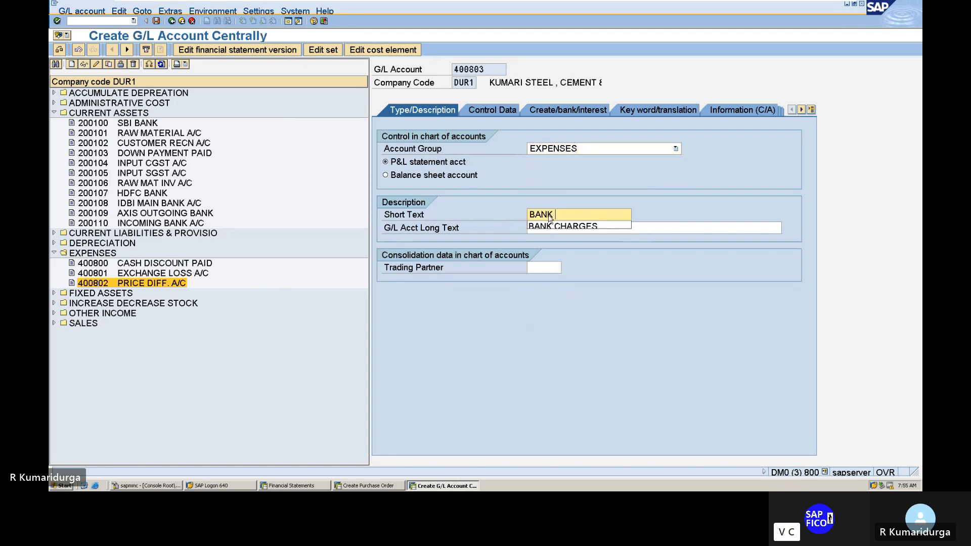
{"action": "type", "text": "CHAR"}
{"action": "key", "text": "Down"}
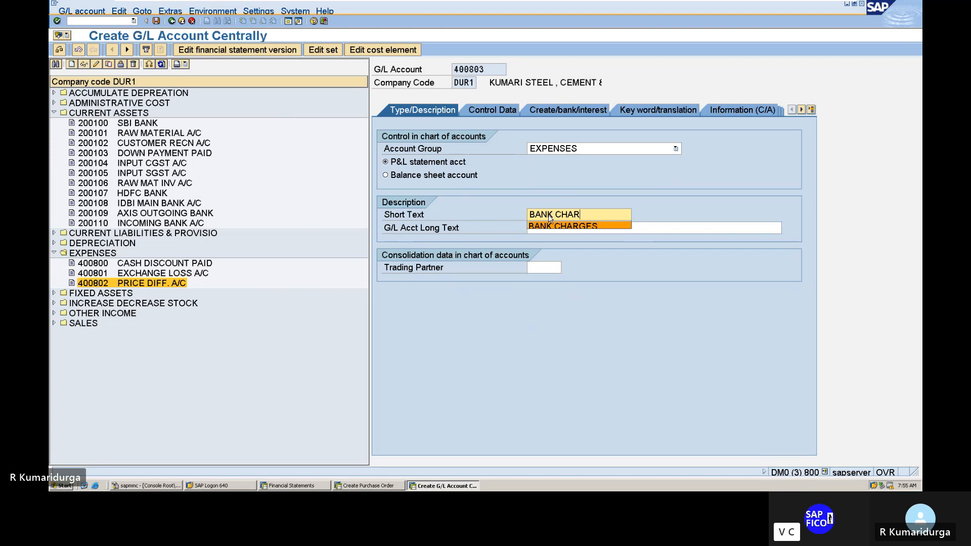
{"action": "key", "text": "Tab"}
{"action": "type", "text": "BANK"}
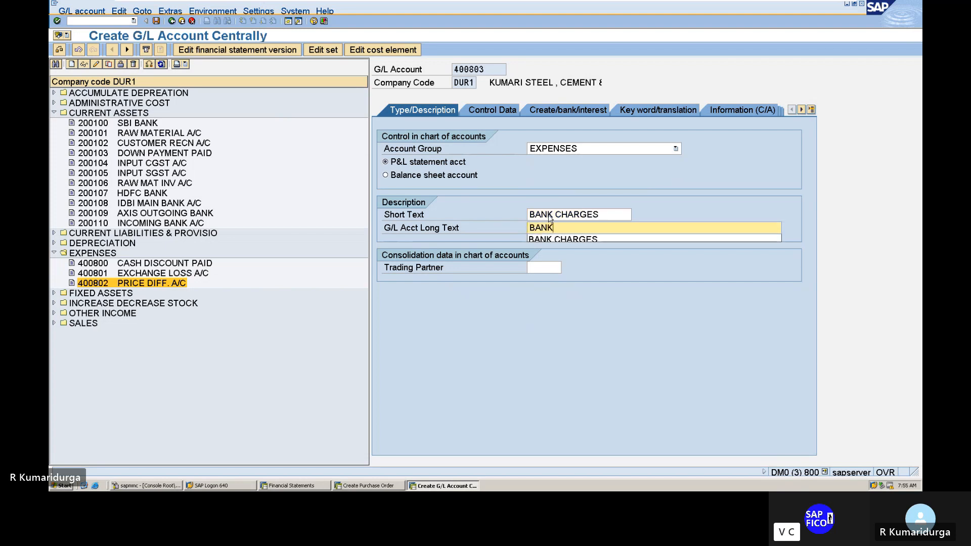
{"action": "key", "text": "Down"}
{"action": "key", "text": "Return"}
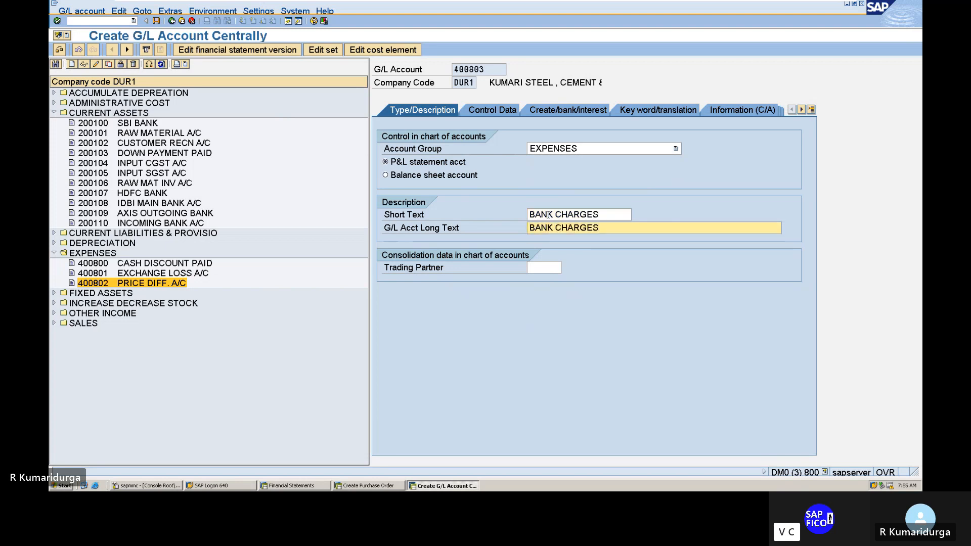
{"action": "type", "text": "A/C"}
{"action": "key", "text": "Return"}
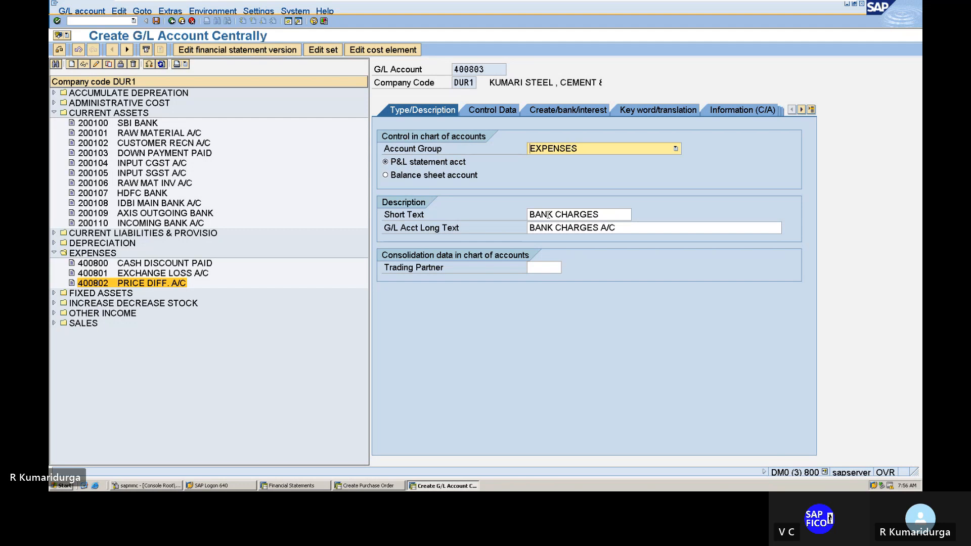
In the control data of account 400803, enable line item display and only balances in local currency, and fill in the sort key
{"action": "left_click", "coordinate": [493, 112]}
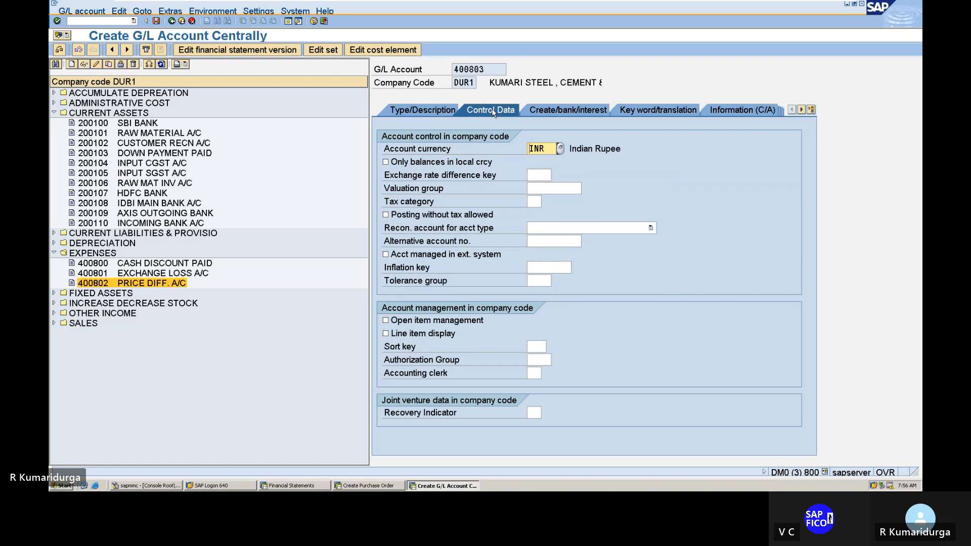
{"action": "left_click", "coordinate": [387, 334]}
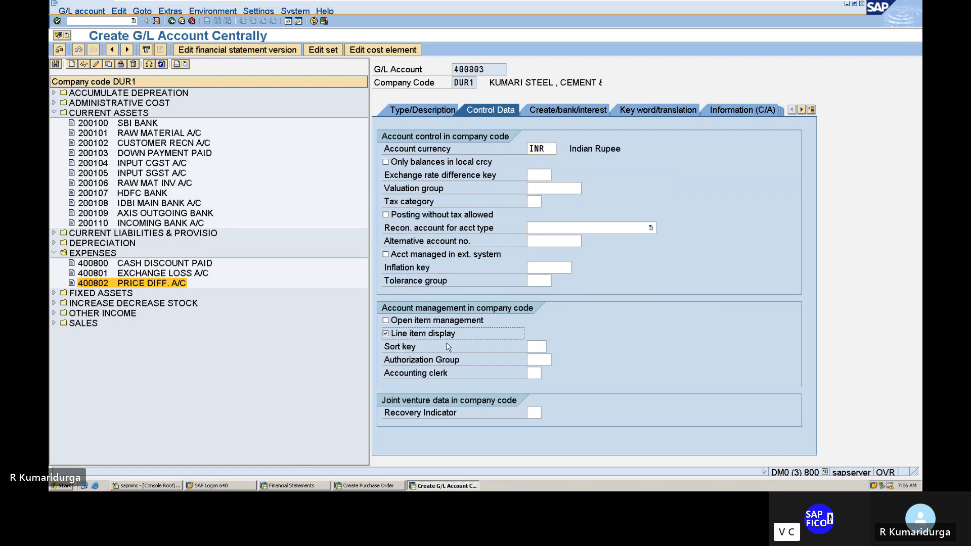
{"action": "left_click", "coordinate": [387, 163]}
{"action": "left_click", "coordinate": [532, 347]}
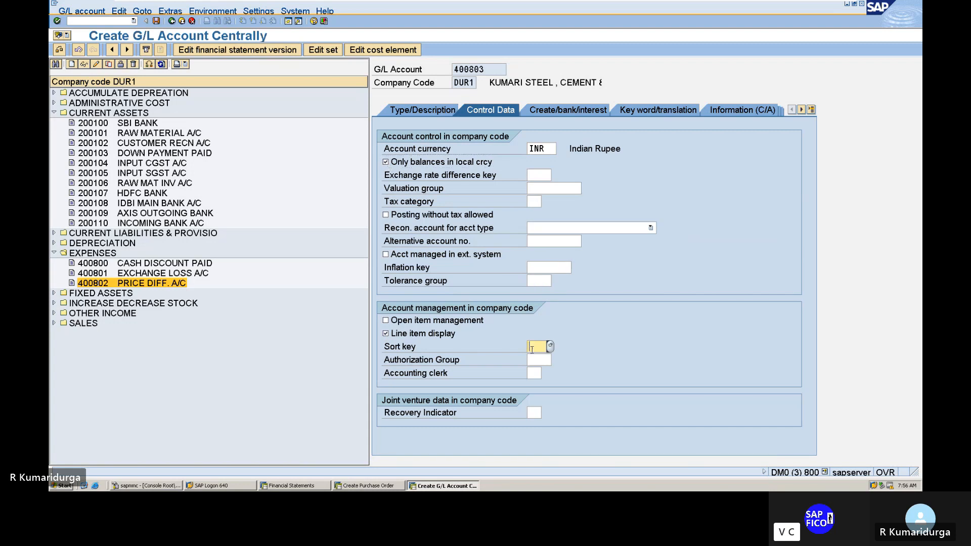
{"action": "type", "text": "0"}
{"action": "left_click", "coordinate": [535, 358]}
Assign field status group G001 to account 400803 and save the account
{"action": "left_click", "coordinate": [564, 112]}
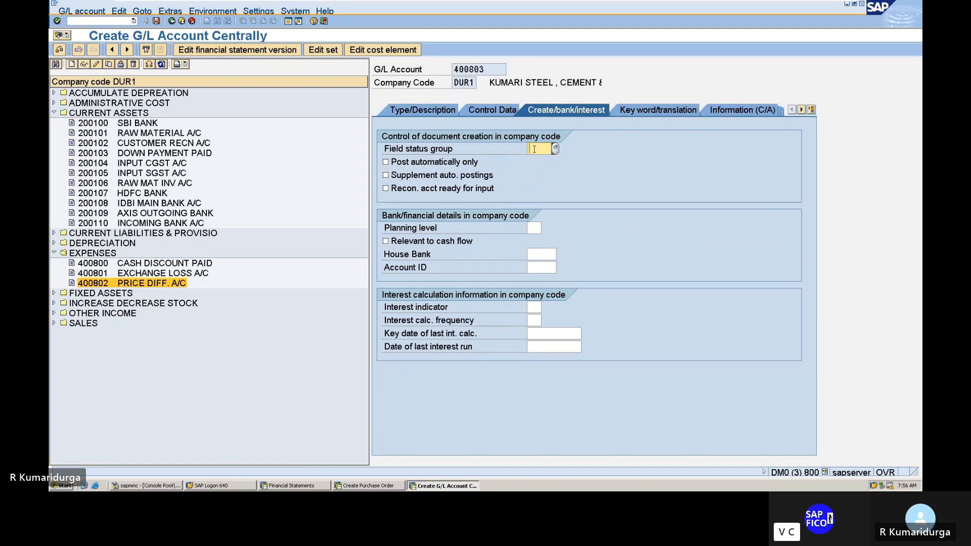
{"action": "type", "text": "G001"}
{"action": "key", "text": "Return"}
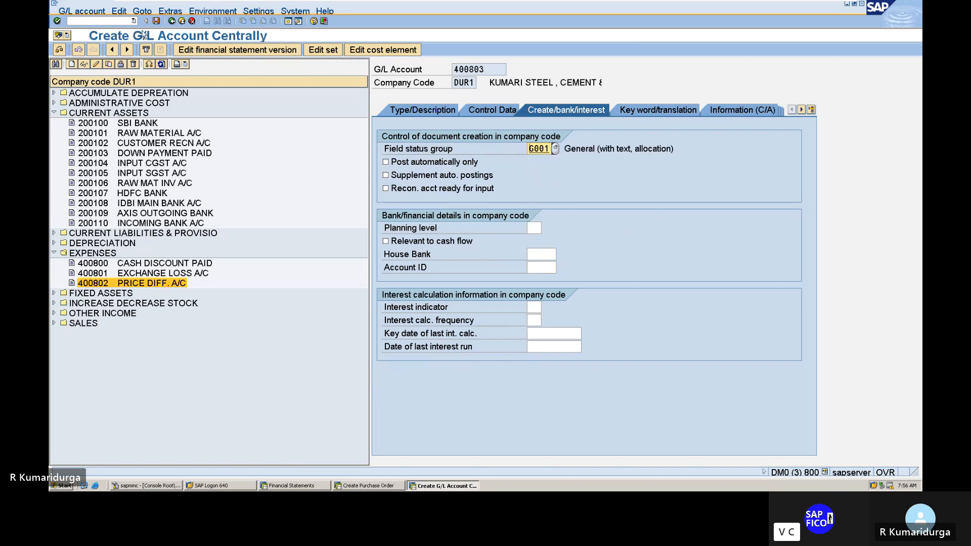
{"action": "left_click", "coordinate": [157, 22]}
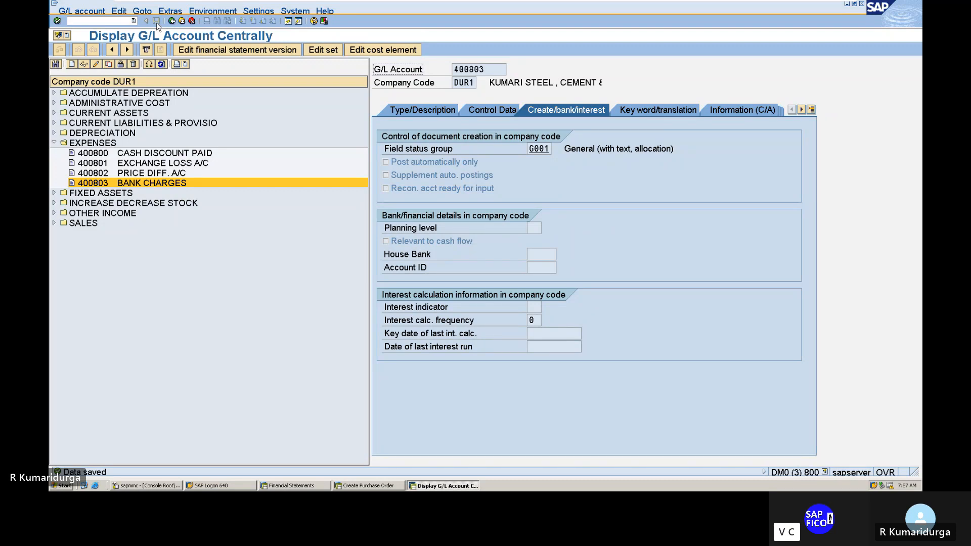
Look up the existing OTHER INCOME accounts and start creating new G/L account 300104 in company code DUR1
{"action": "left_click", "coordinate": [54, 214]}
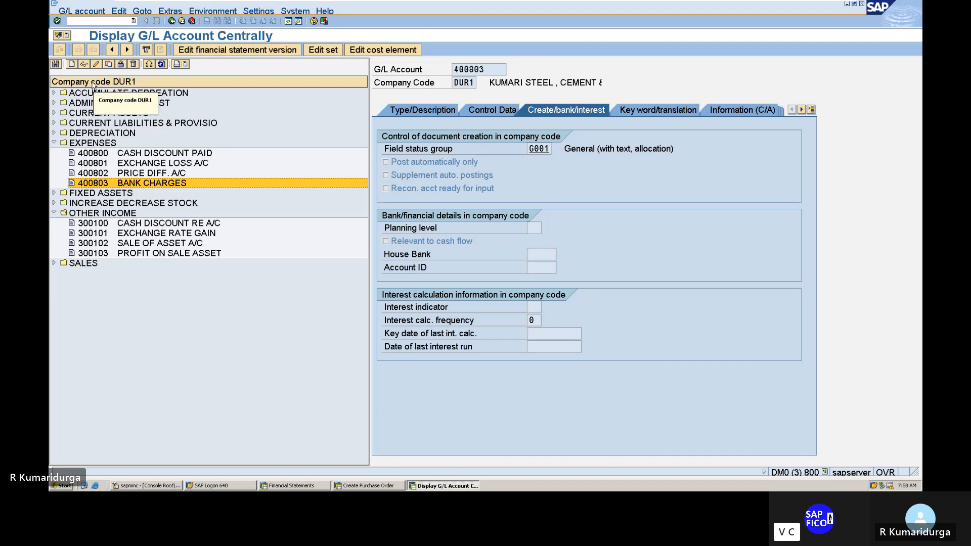
{"action": "left_click", "coordinate": [71, 65]}
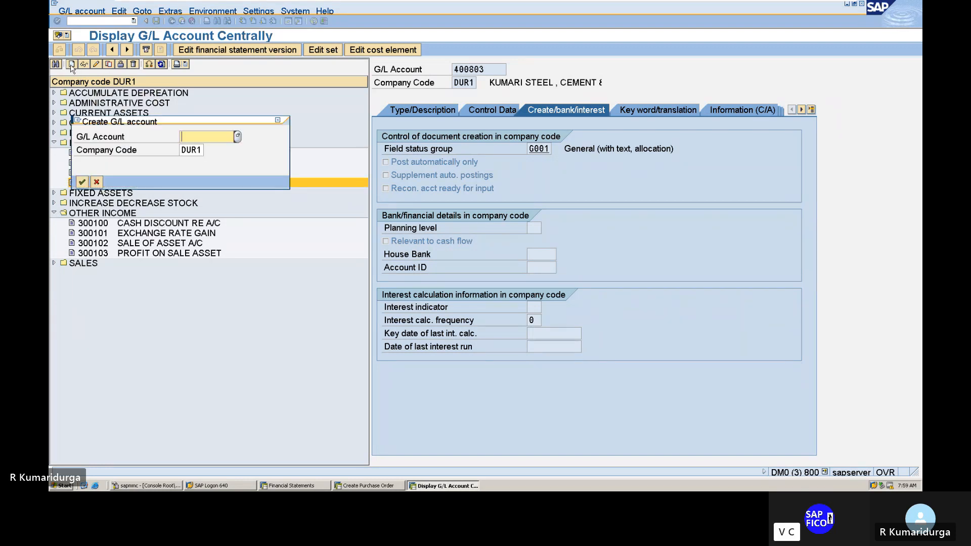
{"action": "type", "text": "300104"}
{"action": "key", "text": "Return"}
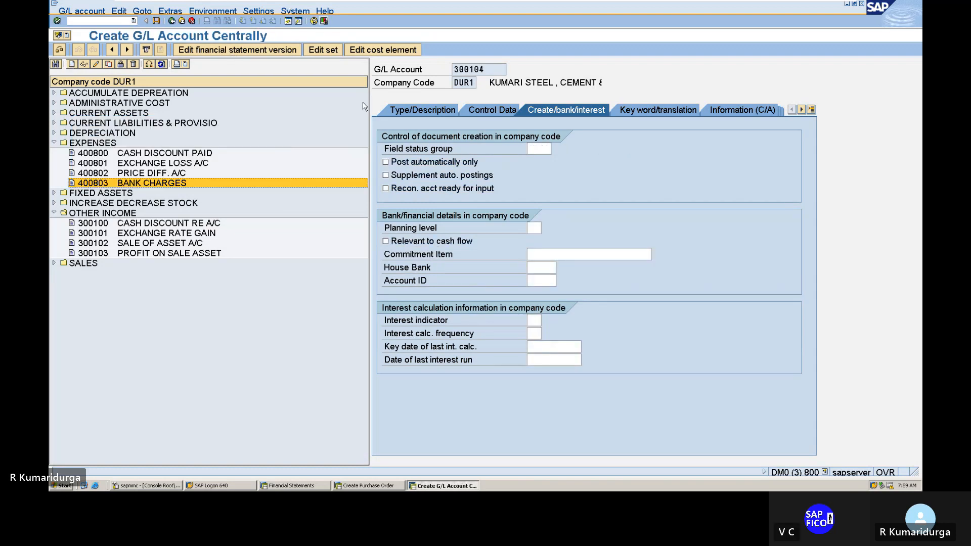
Assign G/L account 300104 to the OTHER INCOME account group
{"action": "left_click", "coordinate": [419, 109]}
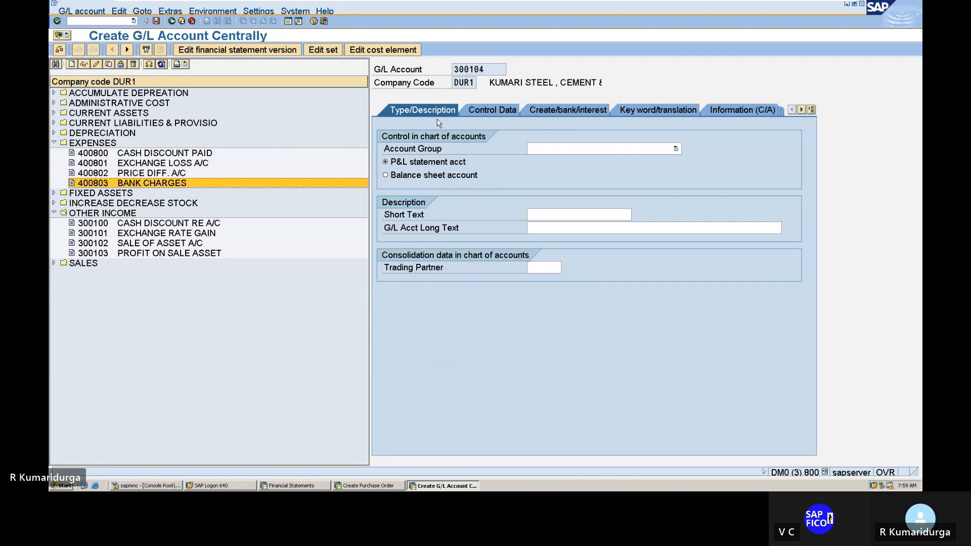
{"action": "left_click", "coordinate": [602, 148]}
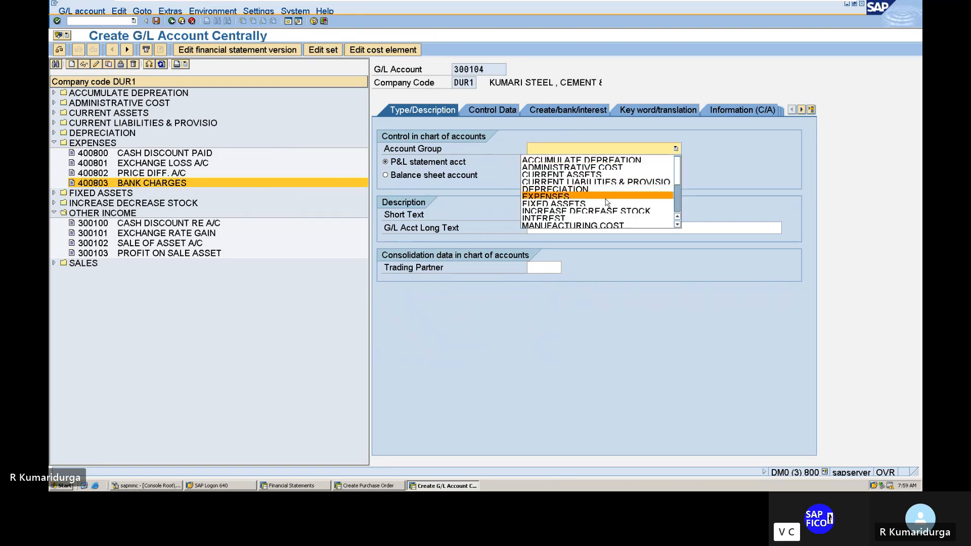
{"action": "scroll", "coordinate": [597, 210], "scroll_direction": "down", "scroll_amount": 1}
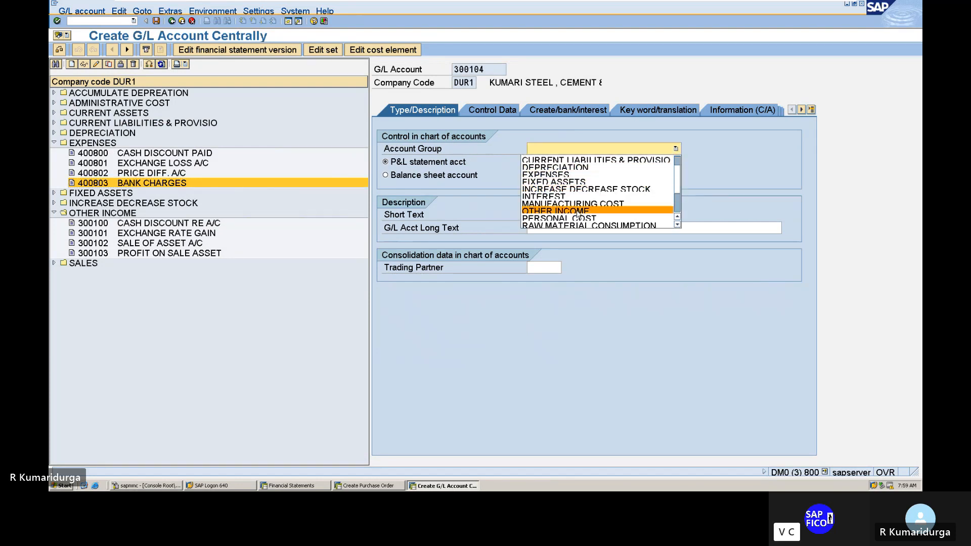
{"action": "left_click", "coordinate": [576, 212]}
Enter the short text "INTEREST RECEIPT" and the long text "INTEREST RECEIPT ACCOUNT" for account 300104
{"action": "left_click", "coordinate": [574, 216]}
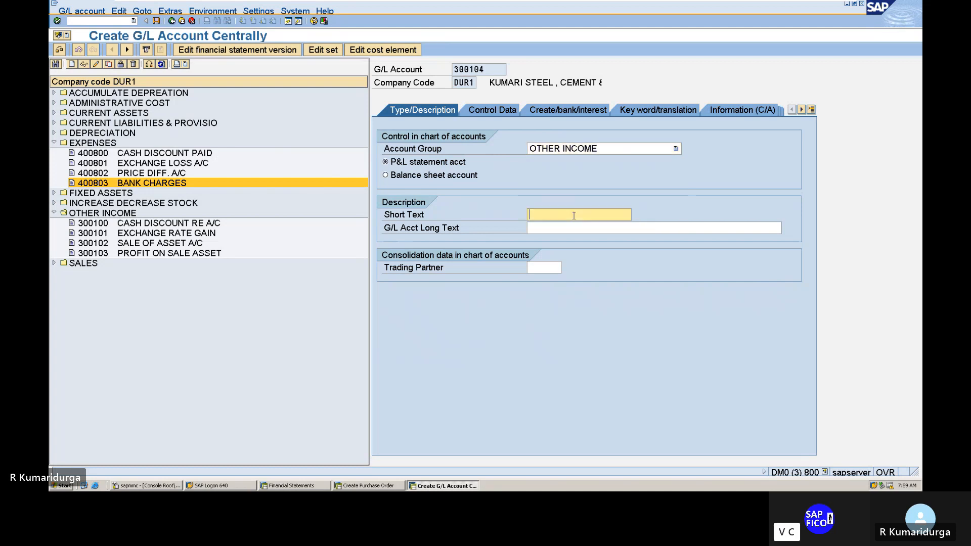
{"action": "type", "text": "INTEREST RECEIPT"}
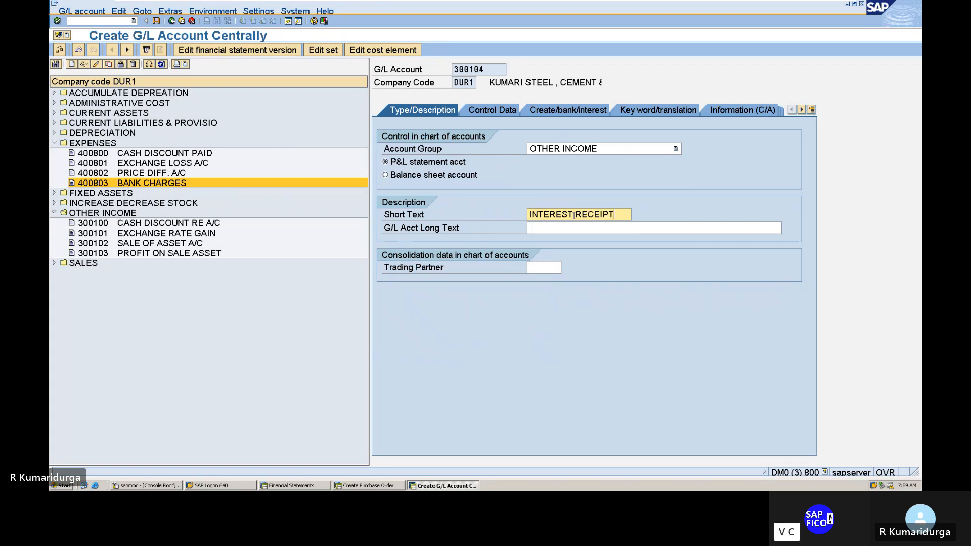
{"action": "key", "text": "Tab"}
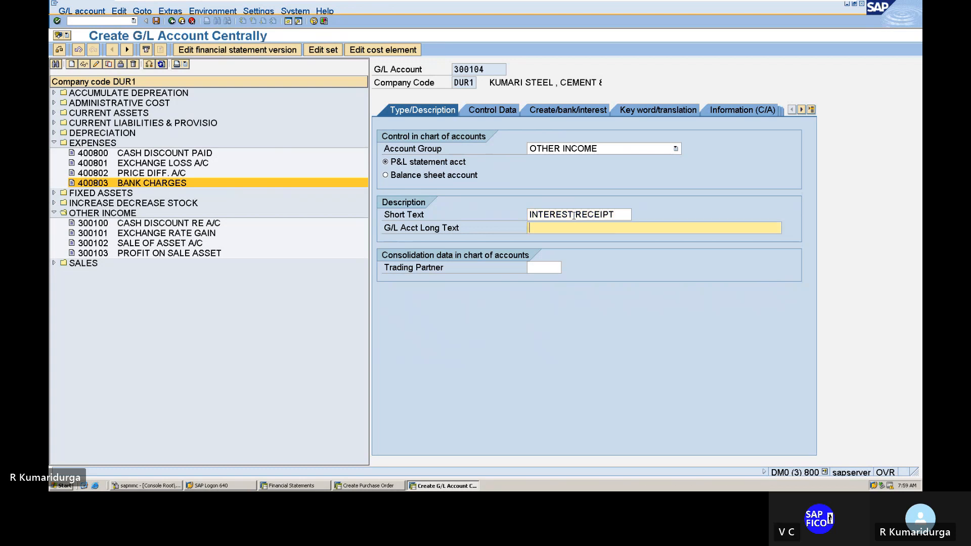
{"action": "type", "text": "INTEREST RECEIPT"}
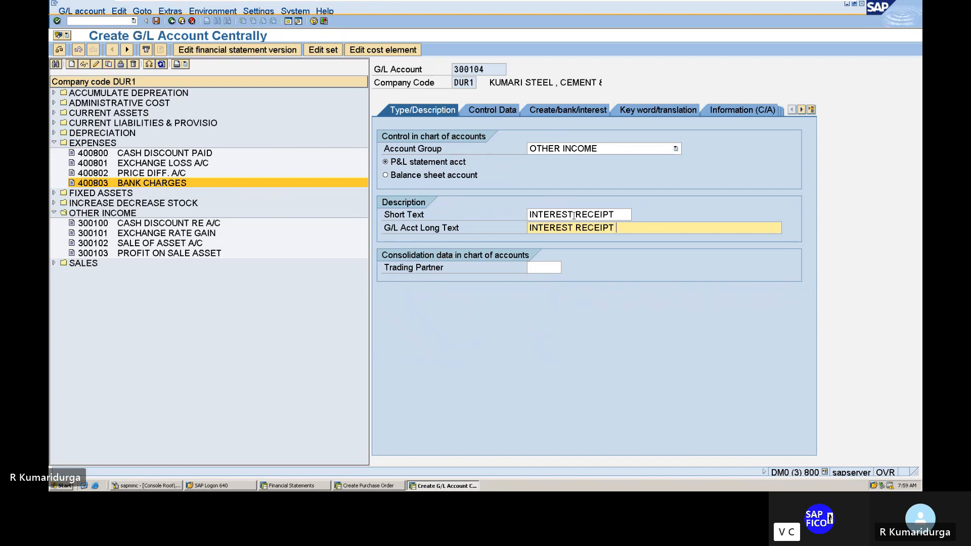
{"action": "type", "text": " ACCOUNT"}
{"action": "key", "text": "Return"}
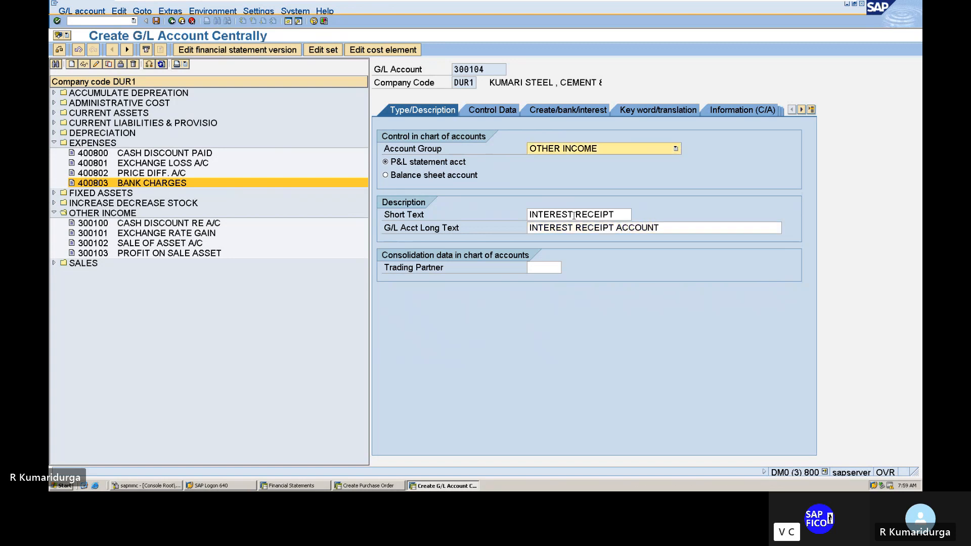
Change the G/L account long text of 300104 to "INTEREST RECEIPT FROM BANK"
{"action": "left_click", "coordinate": [701, 229]}
{"action": "key", "text": "BackSpace"}
{"action": "key", "text": "BackSpace"}
{"action": "key", "text": "BackSpace"}
{"action": "key", "text": "BackSpace"}
{"action": "key", "text": "BackSpace"}
{"action": "key", "text": "BackSpace"}
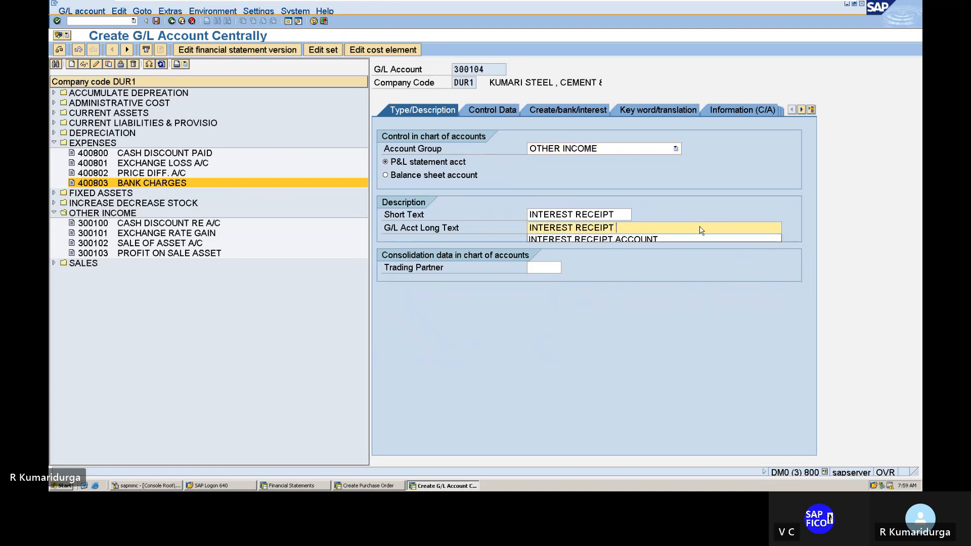
{"action": "type", "text": "FROM BA"}
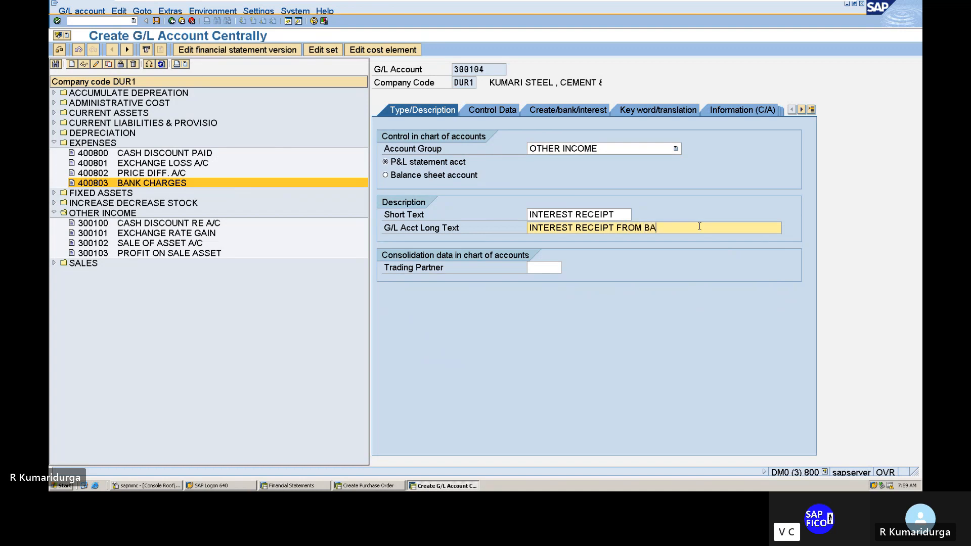
{"action": "type", "text": "NK"}
In the control data of account 300104, enable only balances in local currency and line item display, and set sort key 001
{"action": "left_click", "coordinate": [491, 109]}
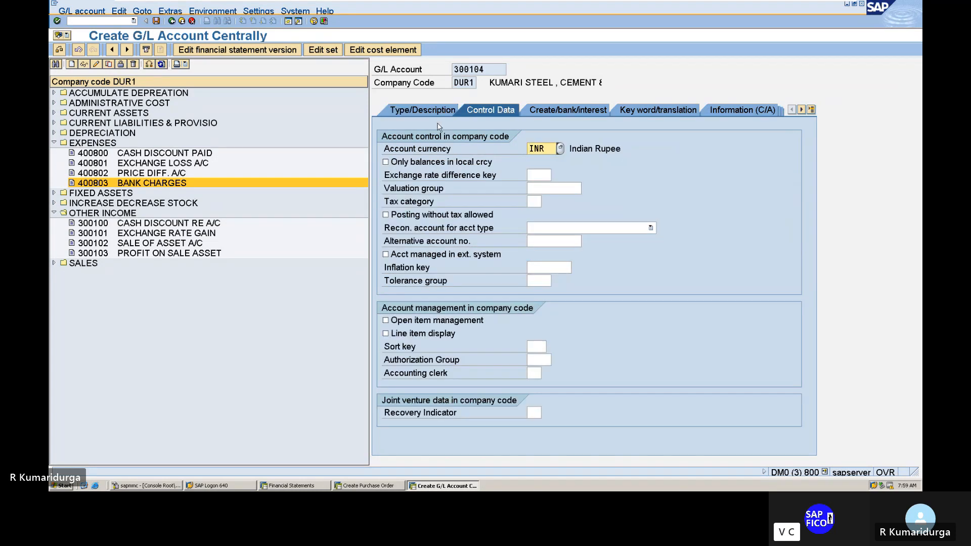
{"action": "left_click", "coordinate": [388, 164]}
{"action": "left_click", "coordinate": [386, 334]}
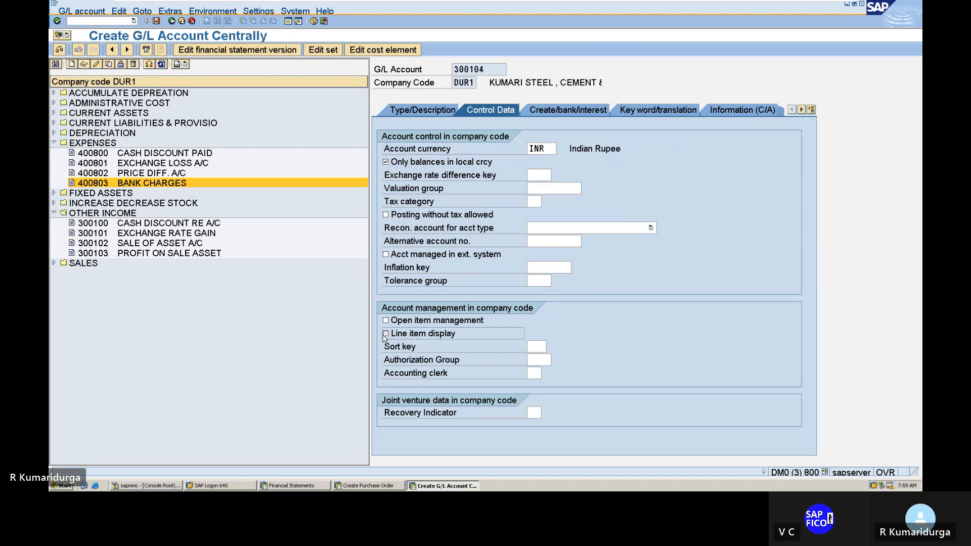
{"action": "left_click", "coordinate": [540, 346]}
{"action": "type", "text": "001"}
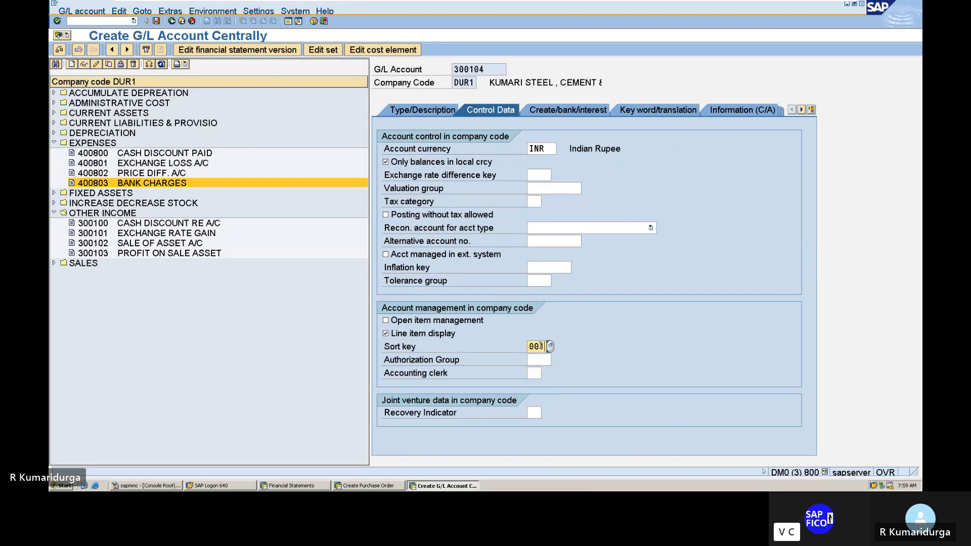
{"action": "key", "text": "Return"}
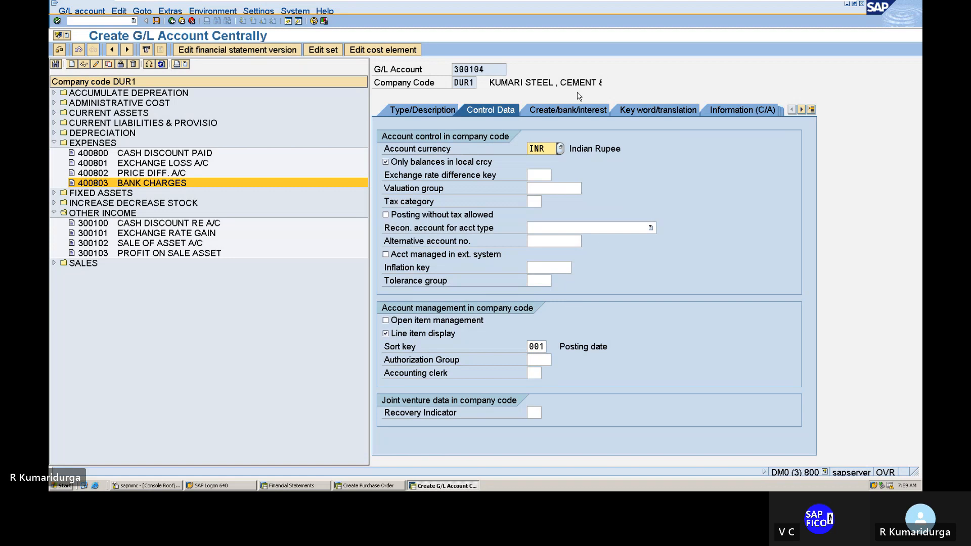
Assign field status group G001 to account 300104 and save the account
{"action": "left_click", "coordinate": [580, 113]}
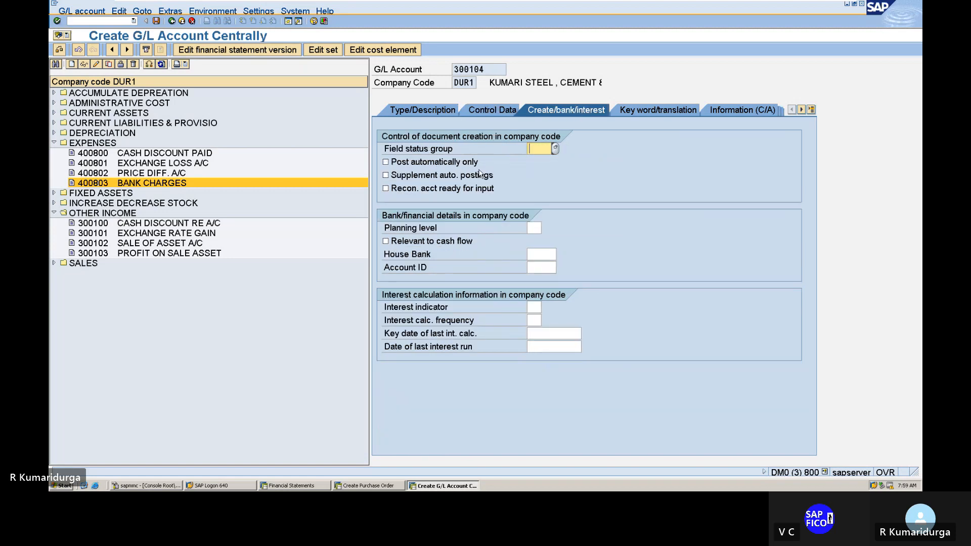
{"action": "type", "text": "G"}
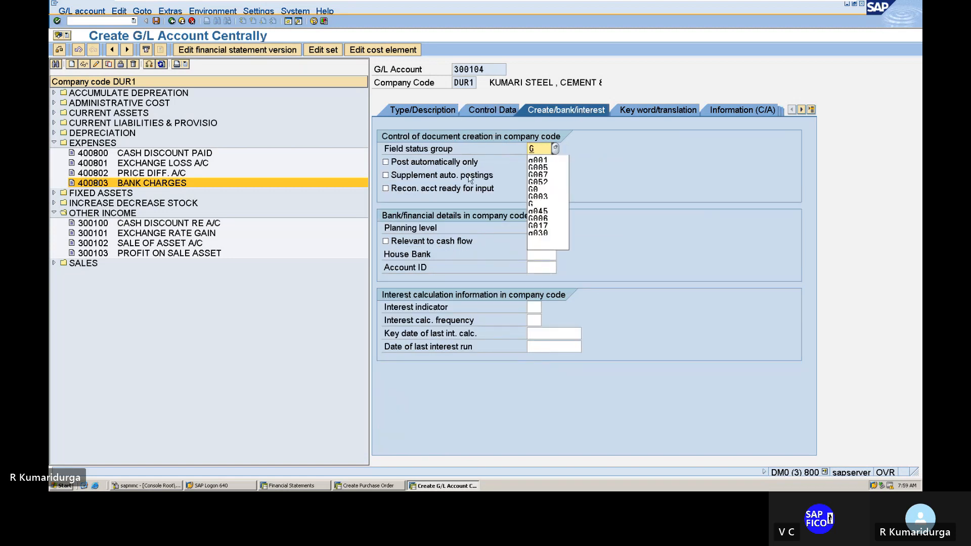
{"action": "type", "text": "001"}
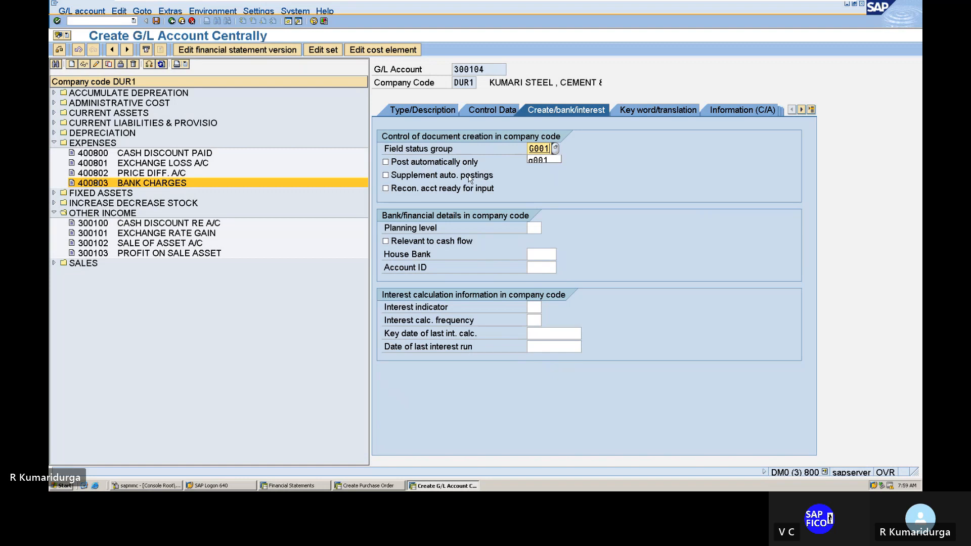
{"action": "key", "text": "Return"}
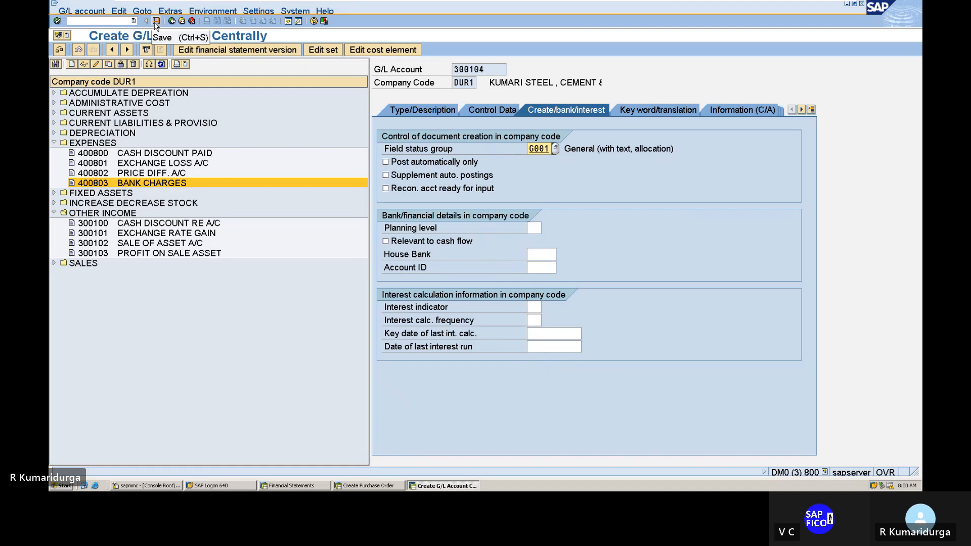
{"action": "left_click", "coordinate": [156, 24]}
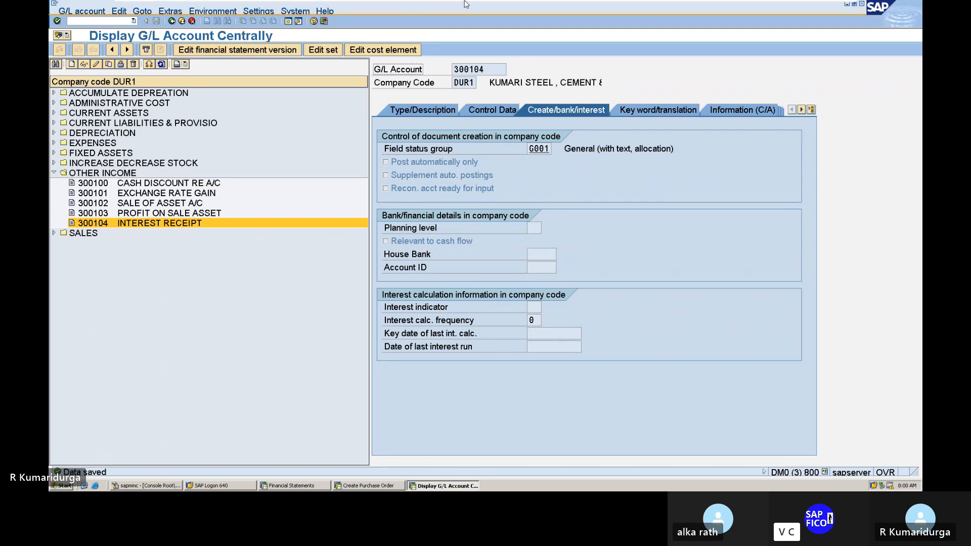
{"action": "mouse_move", "coordinate": [606, 10]}
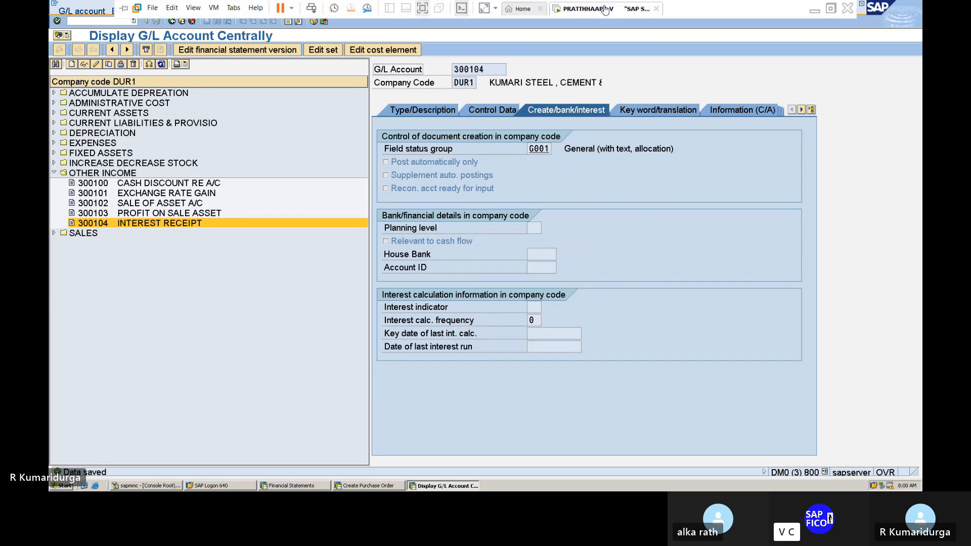
Switch to the EBS Word document and review its notes on MT940 file formats, interpretation algorithms and EBS process entries
{"action": "left_click", "coordinate": [814, 14]}
{"action": "left_click", "coordinate": [434, 256]}
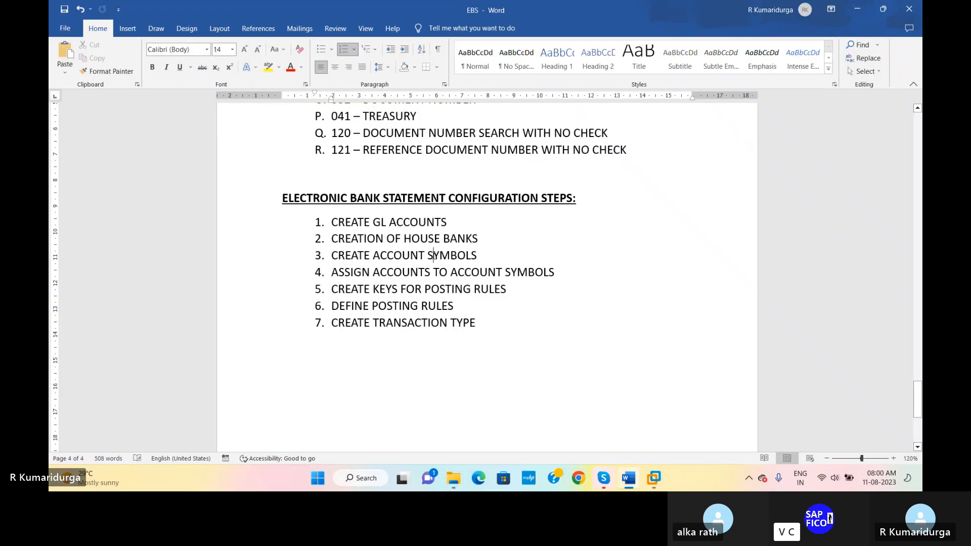
{"action": "scroll", "coordinate": [447, 218], "scroll_direction": "up", "scroll_amount": 5}
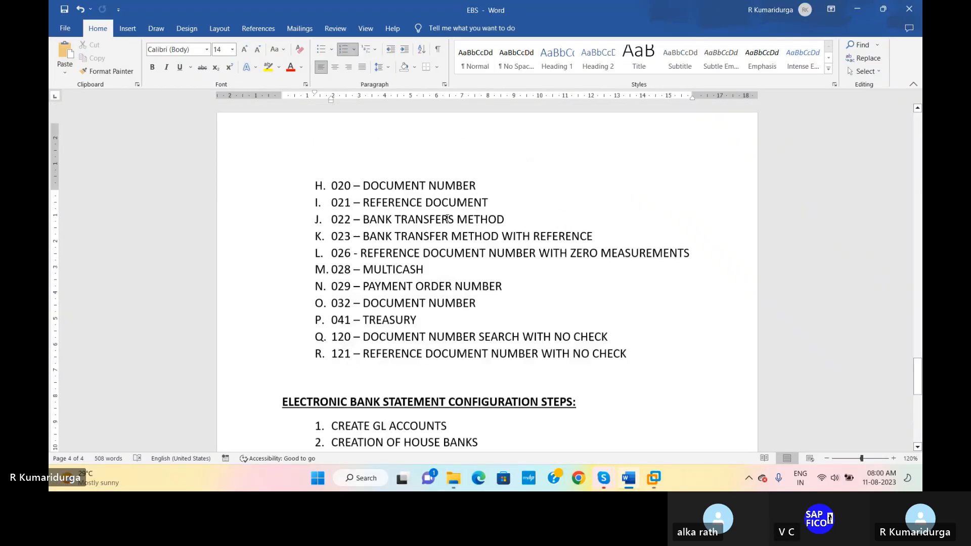
{"action": "scroll", "coordinate": [447, 218], "scroll_direction": "up", "scroll_amount": 10}
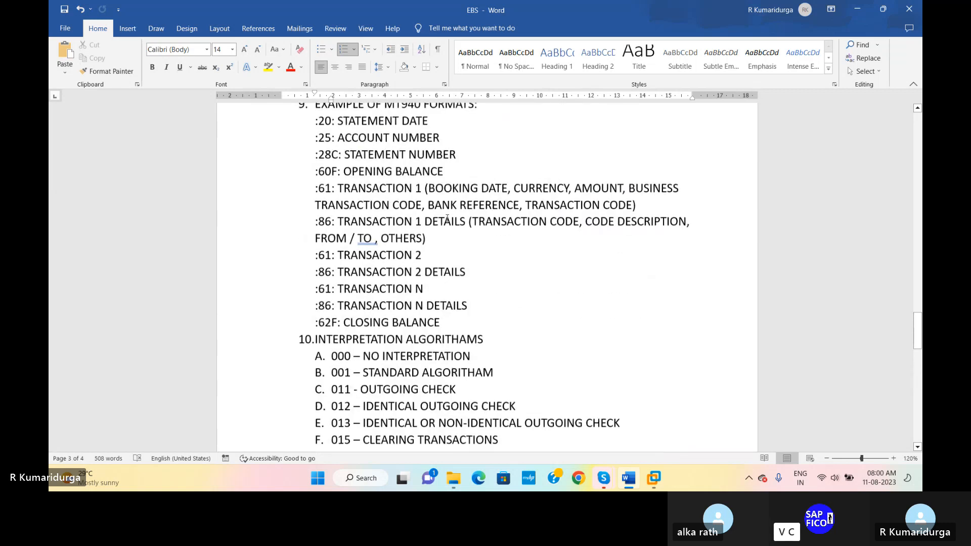
{"action": "scroll", "coordinate": [447, 218], "scroll_direction": "up", "scroll_amount": 5}
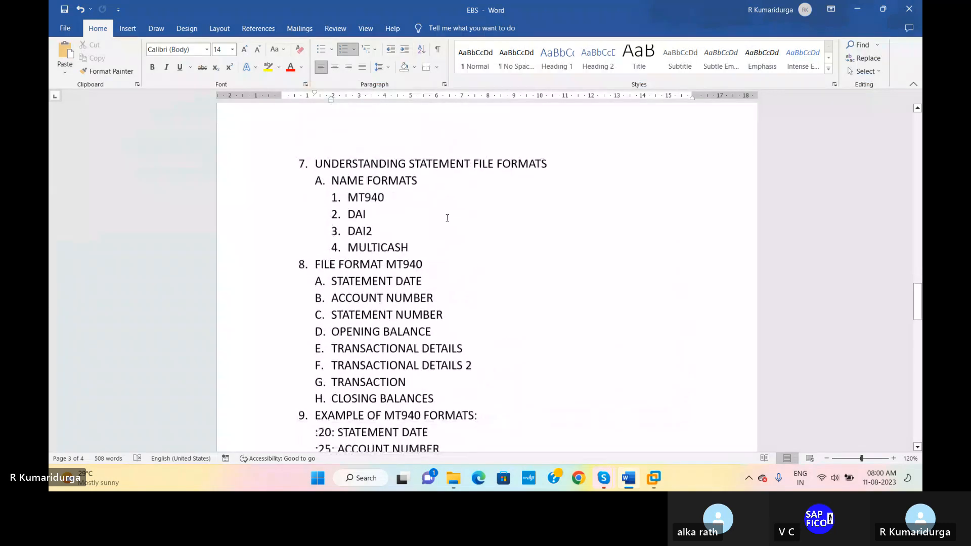
{"action": "scroll", "coordinate": [447, 218], "scroll_direction": "down", "scroll_amount": 1}
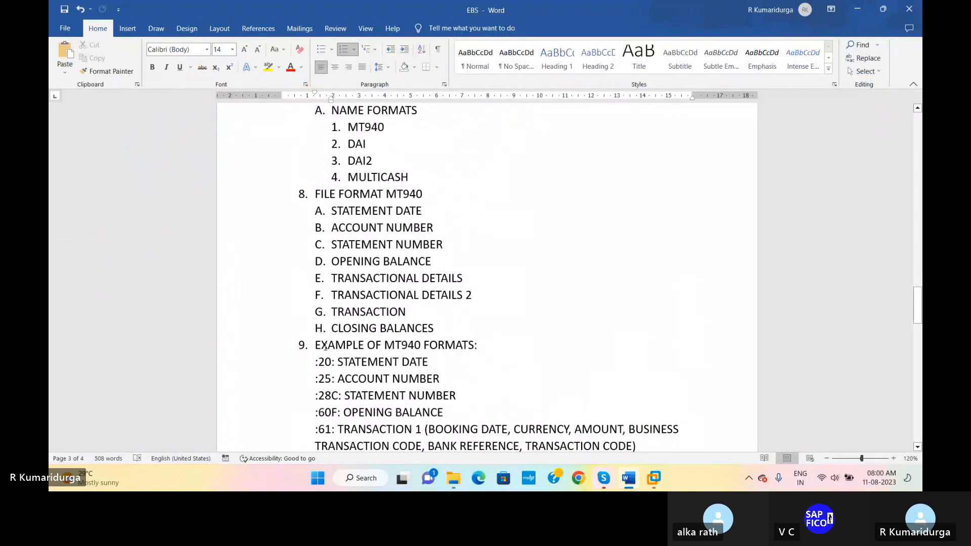
{"action": "scroll", "coordinate": [448, 343], "scroll_direction": "down", "scroll_amount": 4}
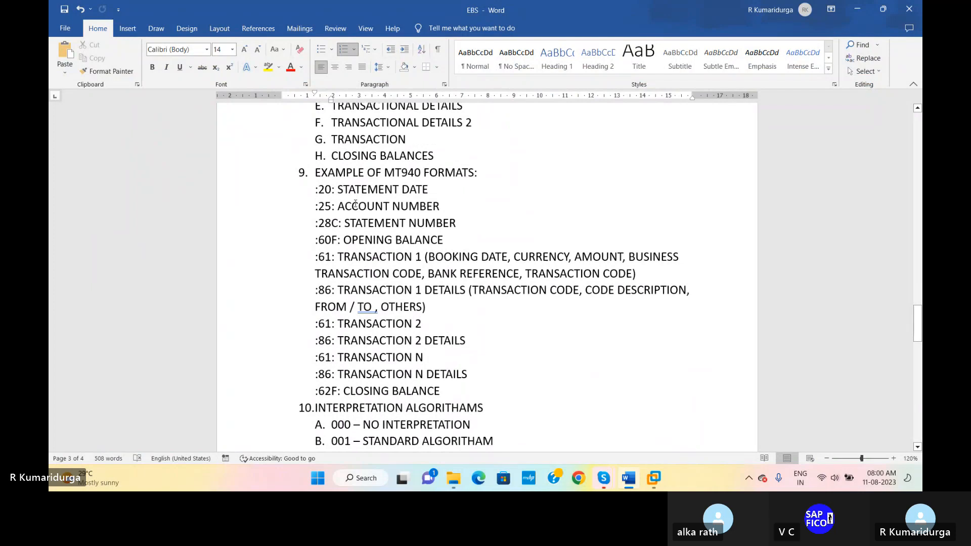
{"action": "scroll", "coordinate": [355, 204], "scroll_direction": "down", "scroll_amount": 4}
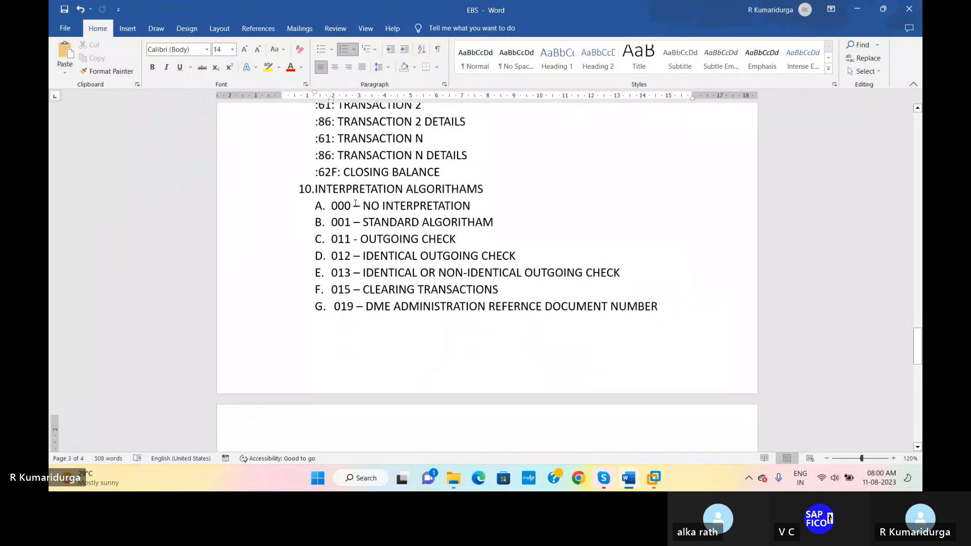
{"action": "scroll", "coordinate": [356, 204], "scroll_direction": "up", "scroll_amount": 1}
{"action": "scroll", "coordinate": [356, 204], "scroll_direction": "up", "scroll_amount": 7}
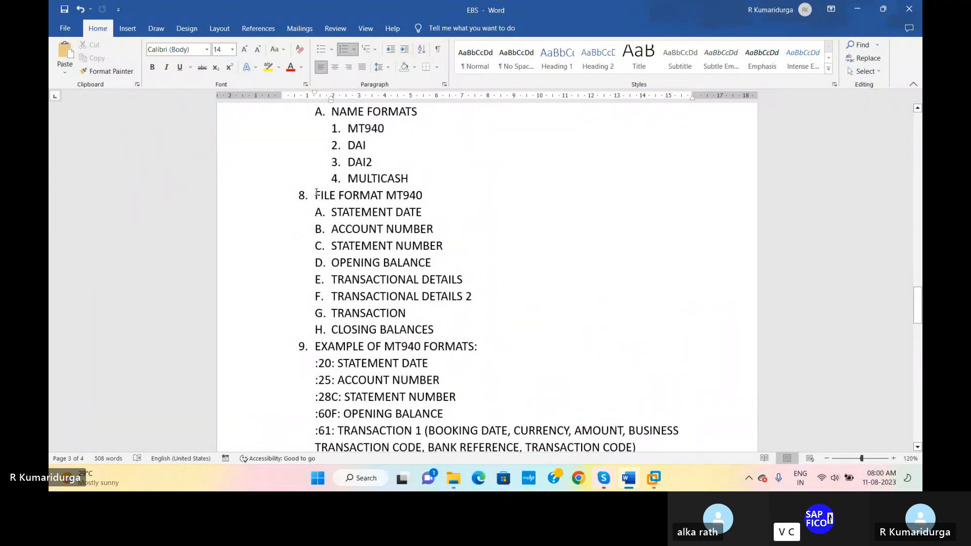
{"action": "scroll", "coordinate": [413, 191], "scroll_direction": "up", "scroll_amount": 10}
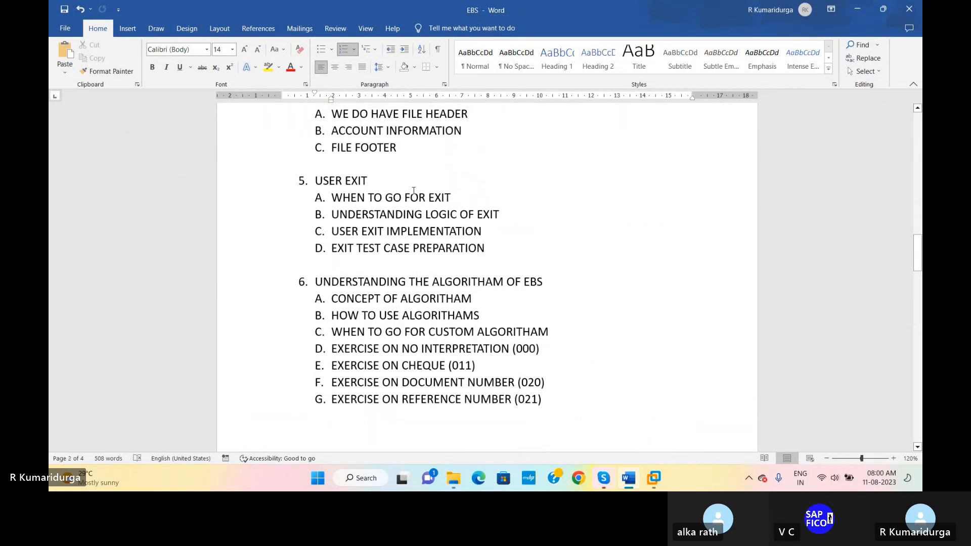
{"action": "scroll", "coordinate": [413, 191], "scroll_direction": "up", "scroll_amount": 15}
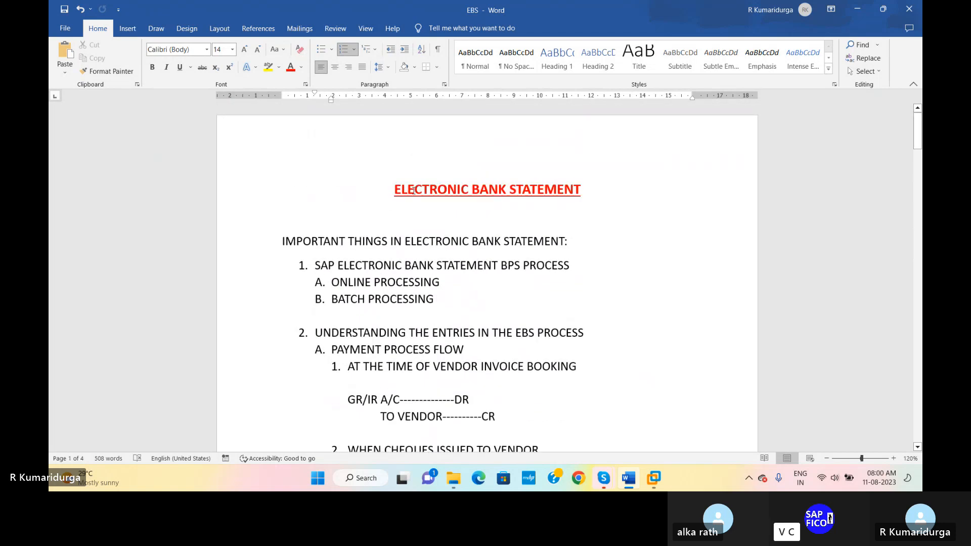
{"action": "scroll", "coordinate": [413, 191], "scroll_direction": "down", "scroll_amount": 20}
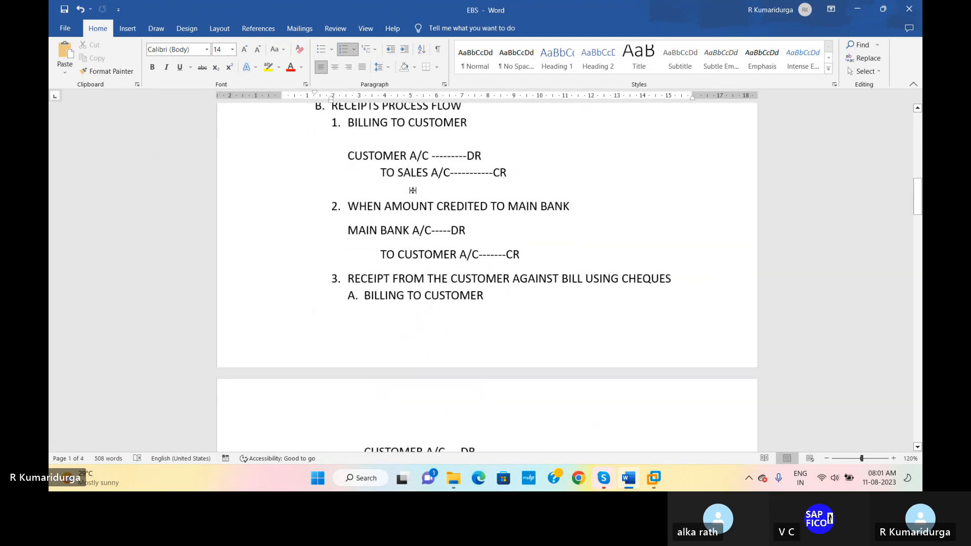
{"action": "scroll", "coordinate": [414, 191], "scroll_direction": "down", "scroll_amount": 20}
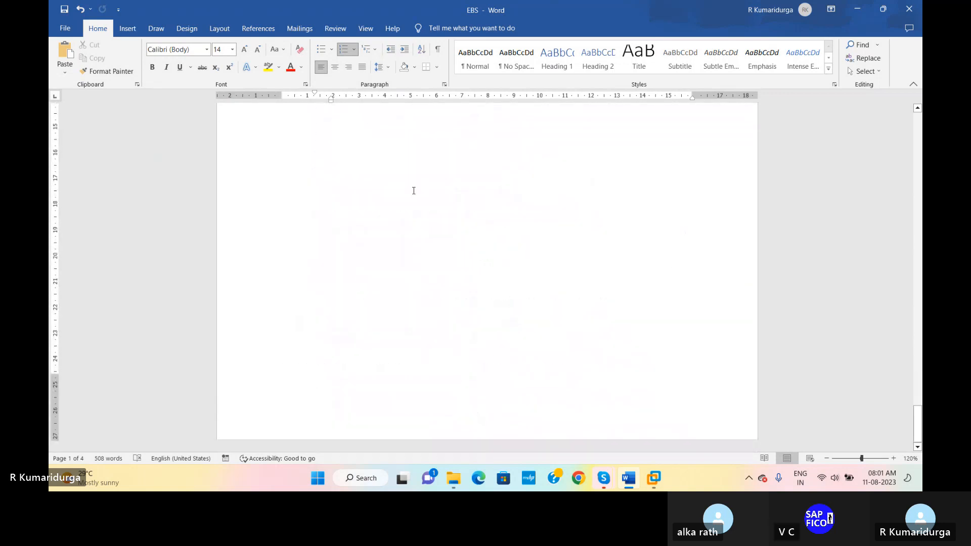
Add the heading "FILE FORMAT MT940:" above the electronic bank statement configuration steps, followed by a new line without bold or underline
{"action": "scroll", "coordinate": [413, 191], "scroll_direction": "up", "scroll_amount": 6}
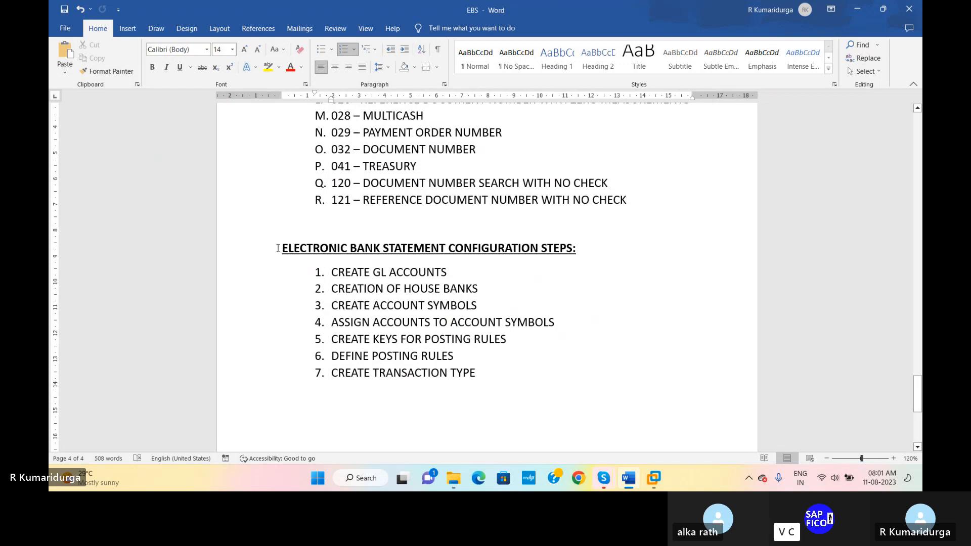
{"action": "left_click", "coordinate": [305, 224]}
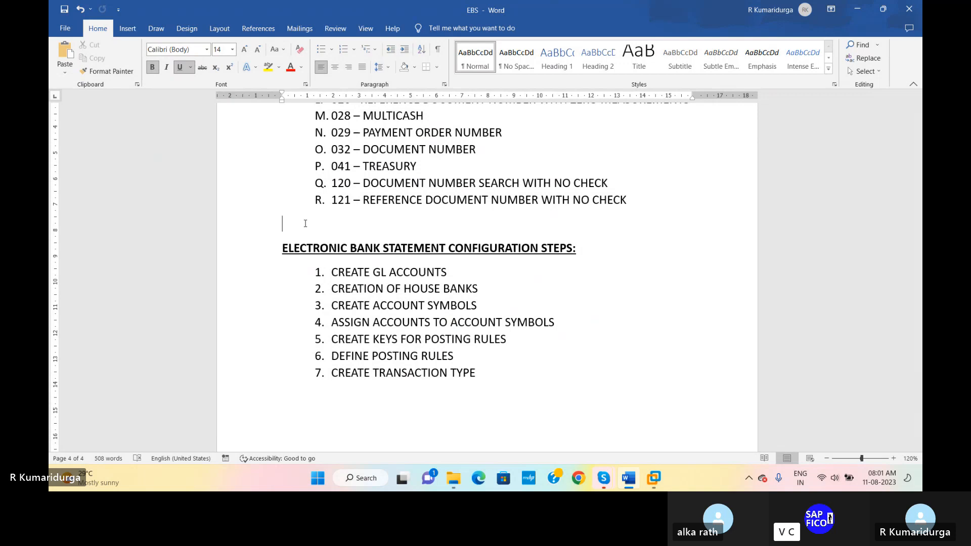
{"action": "type", "text": "FILE FORMAT"}
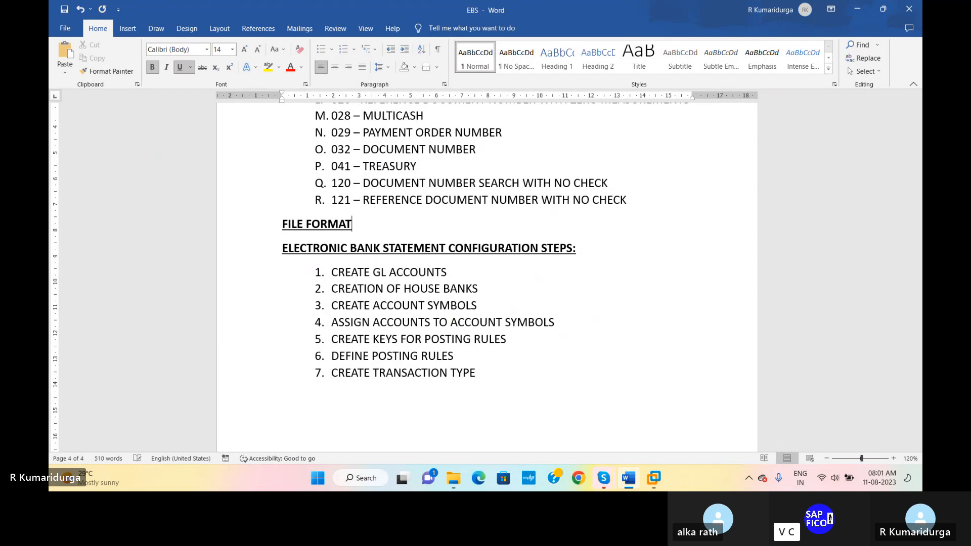
{"action": "type", "text": " MT"}
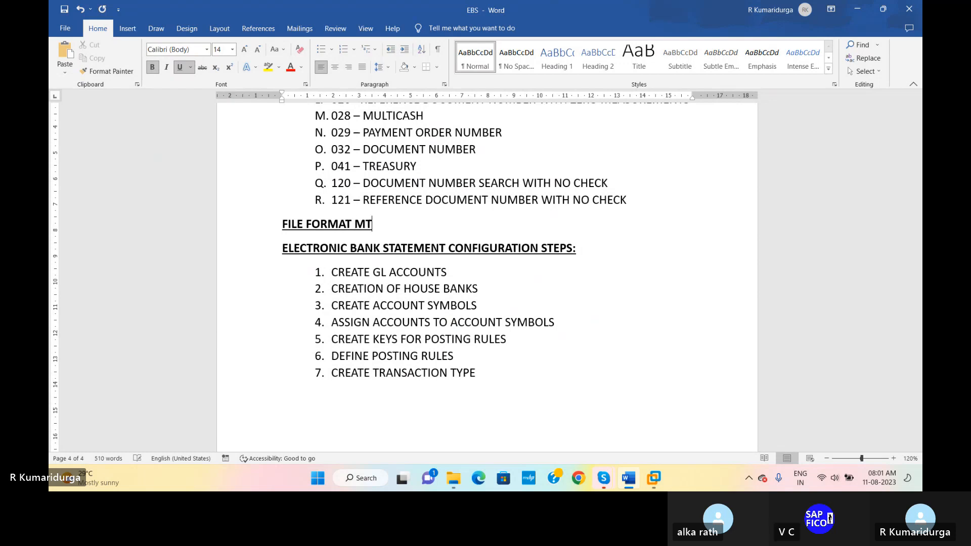
{"action": "type", "text": "940:"}
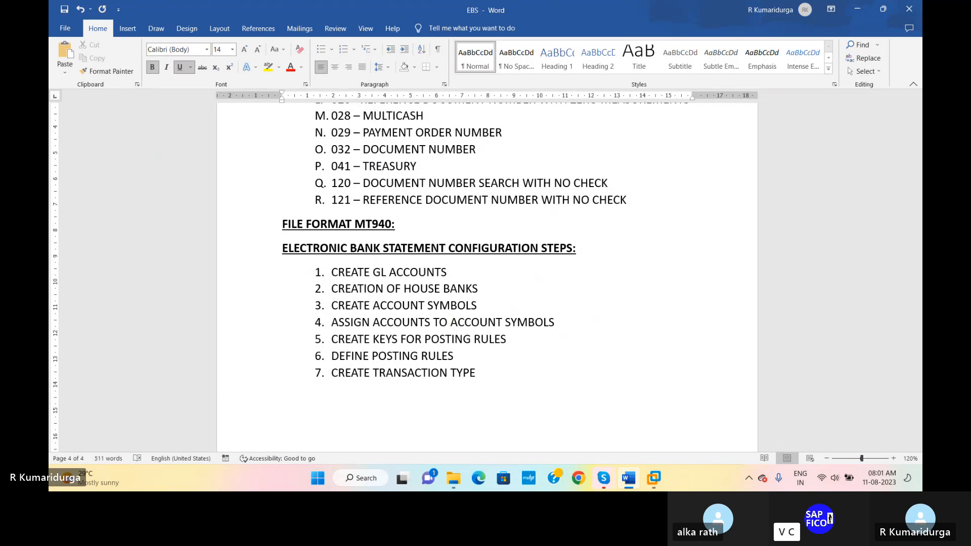
{"action": "left_click", "coordinate": [153, 67]}
{"action": "left_click", "coordinate": [180, 67]}
{"action": "key", "text": "Return"}
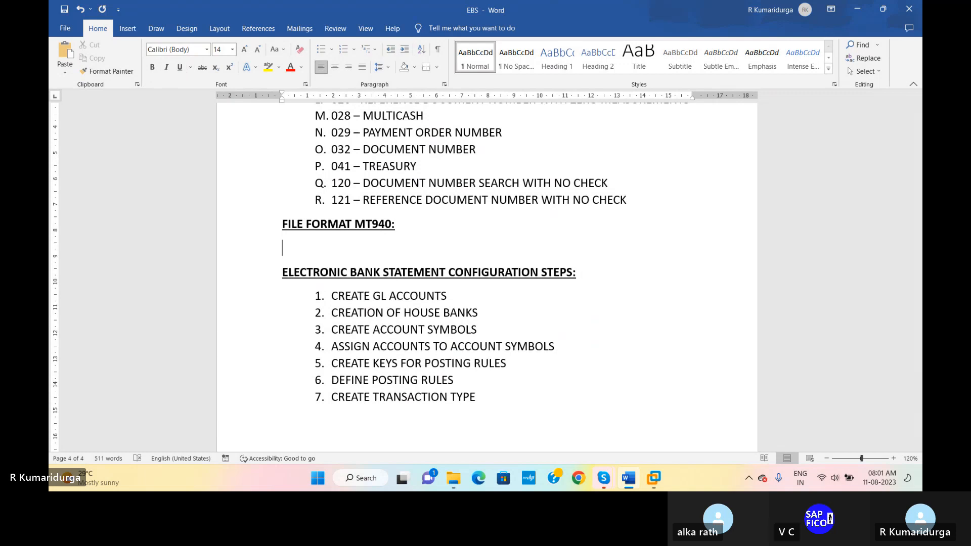
Start a numbered list under the MT940 heading with "STATEMENT DATE :AB:" as the first item
{"action": "type", "text": "1."}
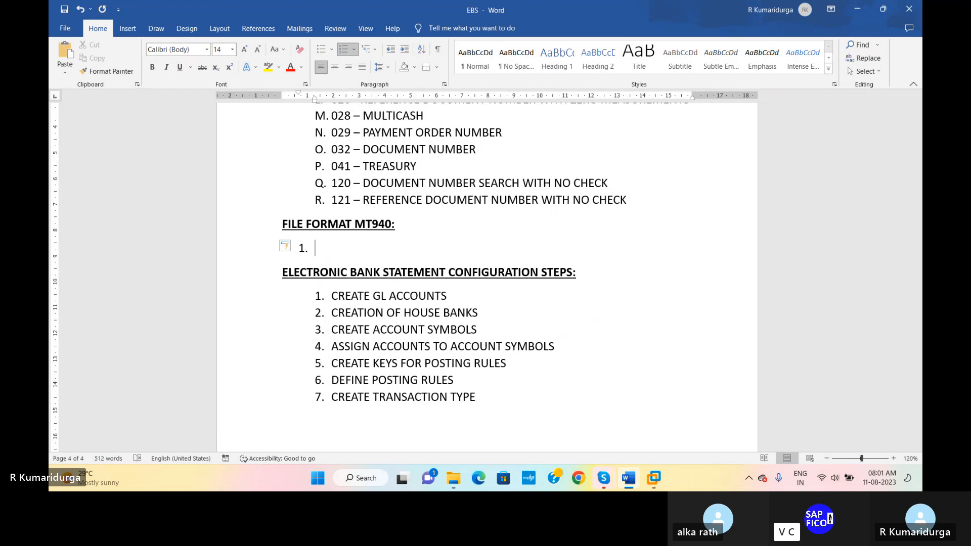
{"action": "type", "text": " STATEMENT"}
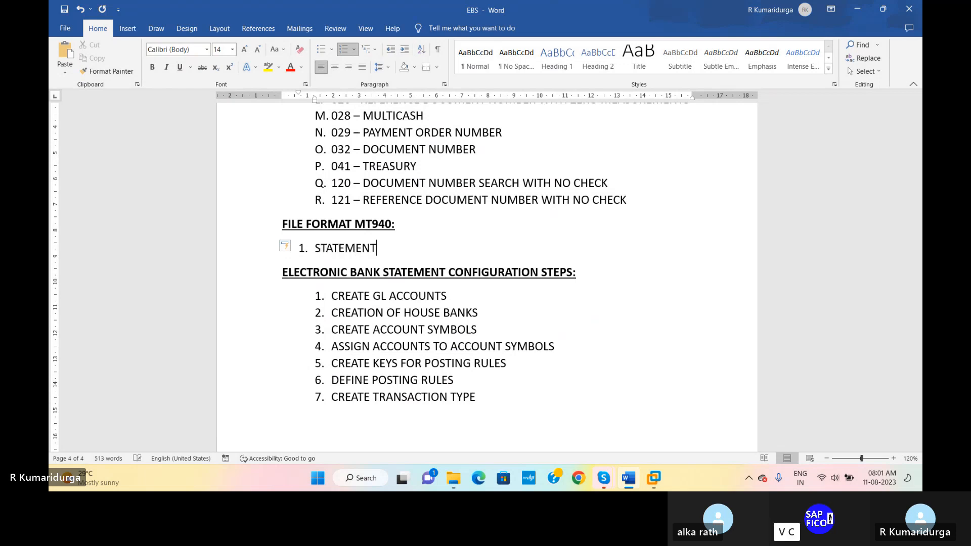
{"action": "type", "text": " DATE"}
{"action": "type", "text": ":A"}
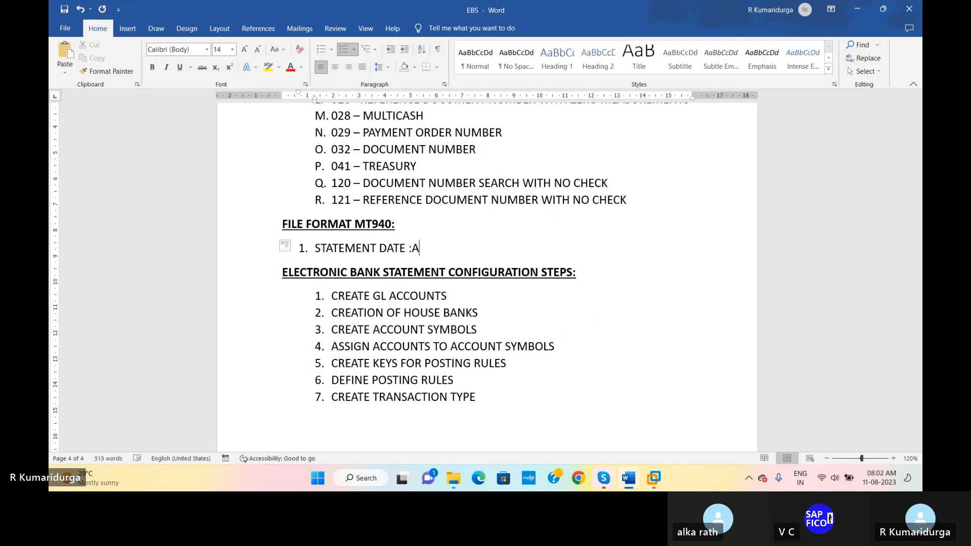
{"action": "type", "text": "B:"}
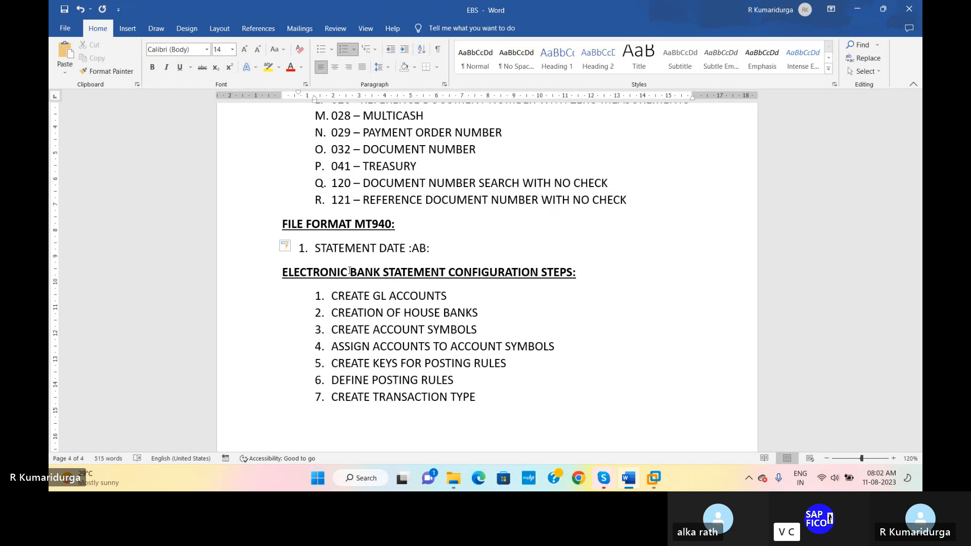
{"action": "key", "text": "Return"}
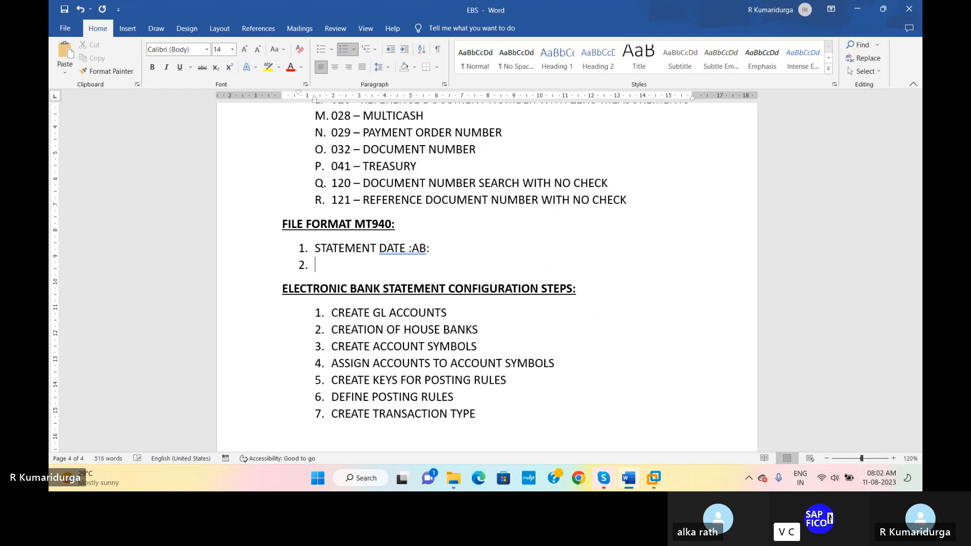
Add "ACC NUMBER :BC:" as the second item of the MT940 list
{"action": "type", "text": "ACCOUNT"}
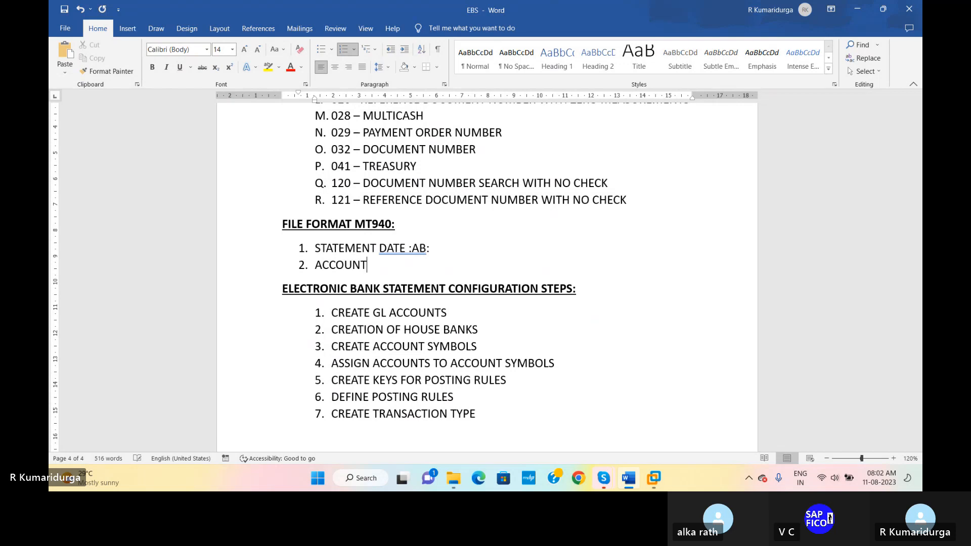
{"action": "key", "text": "BackSpace"}
{"action": "key", "text": "BackSpace"}
{"action": "key", "text": "BackSpace"}
{"action": "key", "text": "BackSpace"}
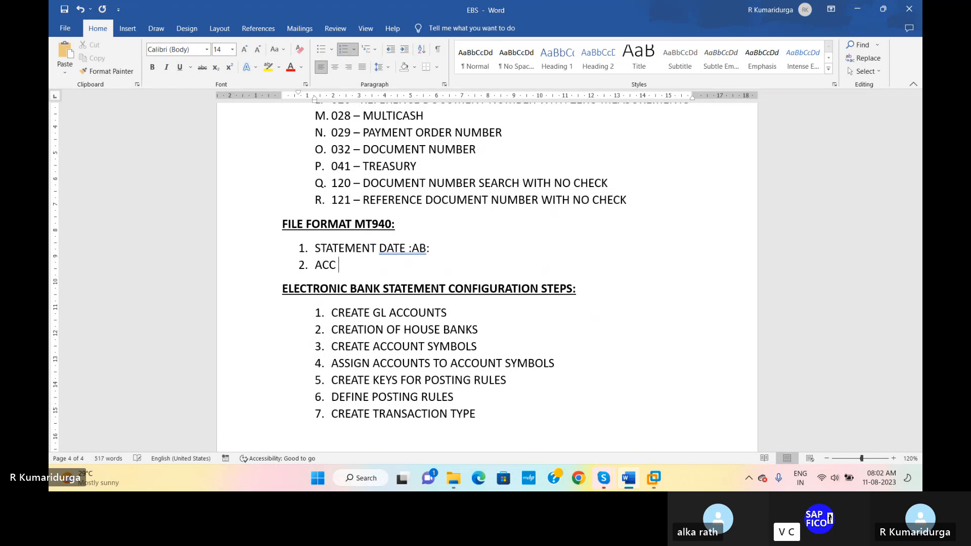
{"action": "type", "text": "NUMBER :BC:"}
{"action": "key", "text": "Return"}
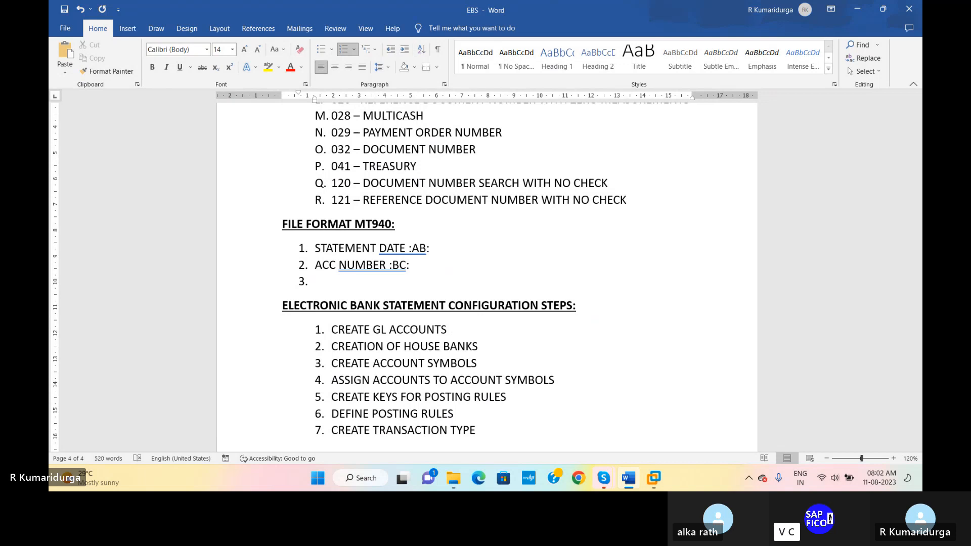
Add "STATEMENT NUMBER :CD:" as the third item of the MT940 list
{"action": "type", "text": "STE"}
{"action": "type", "text": "ATEMENT "}
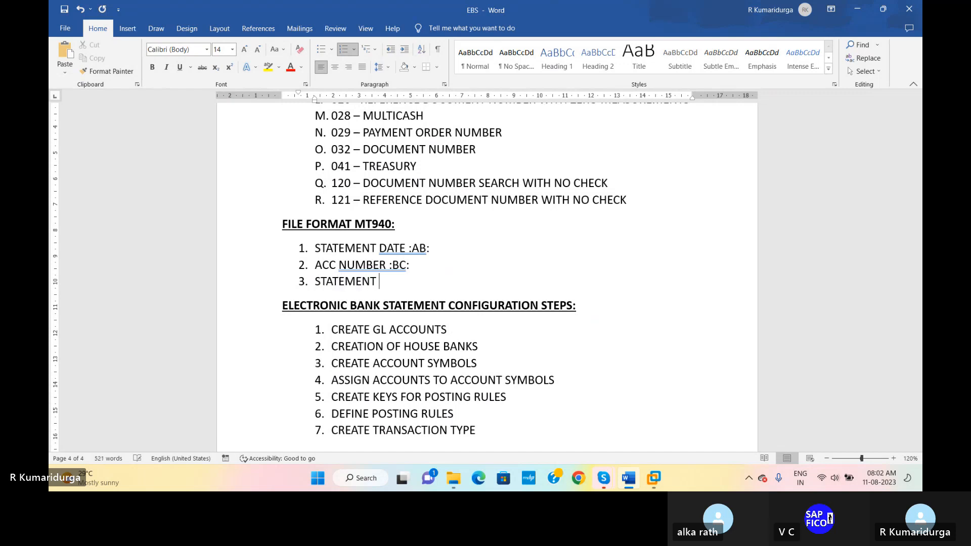
{"action": "type", "text": "NUMBER"}
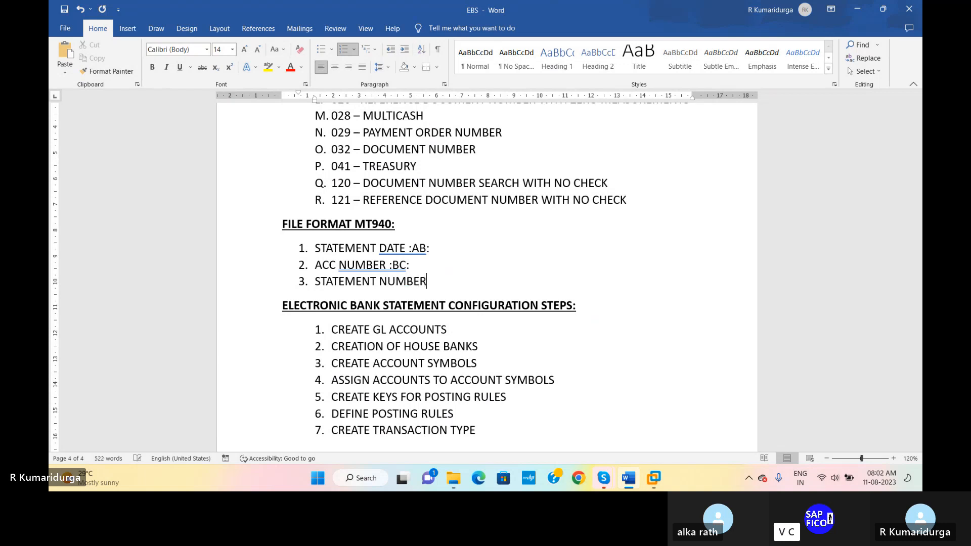
{"action": "type", "text": " :C"}
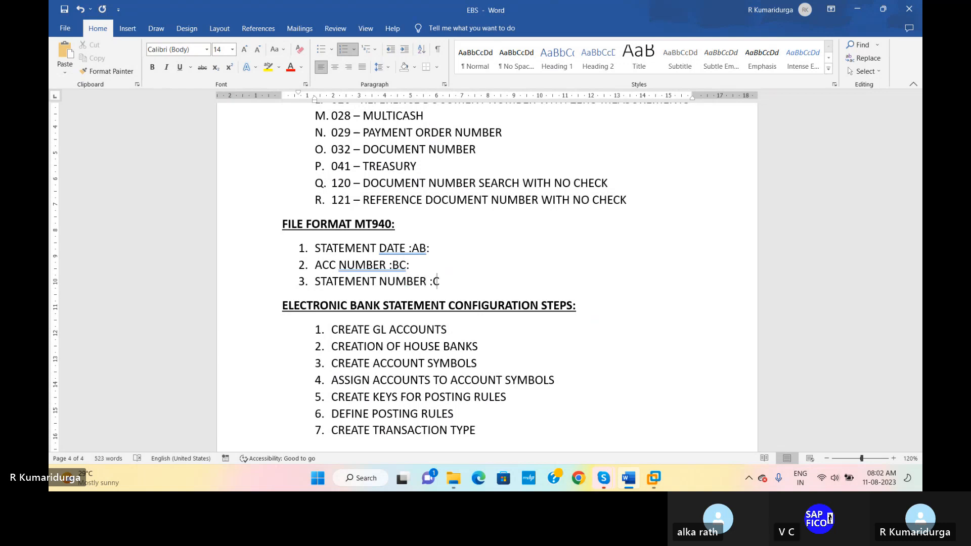
{"action": "type", "text": "D:"}
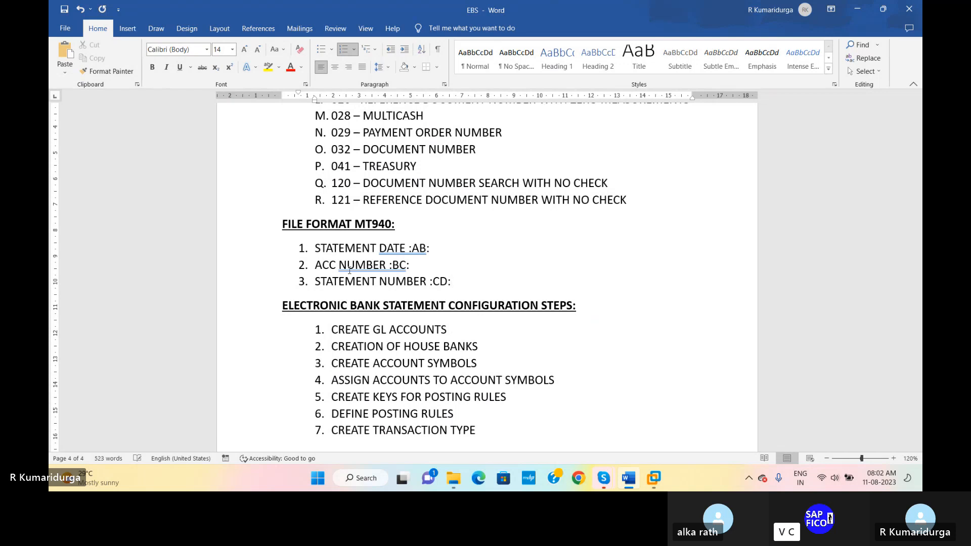
{"action": "key", "text": "Return"}
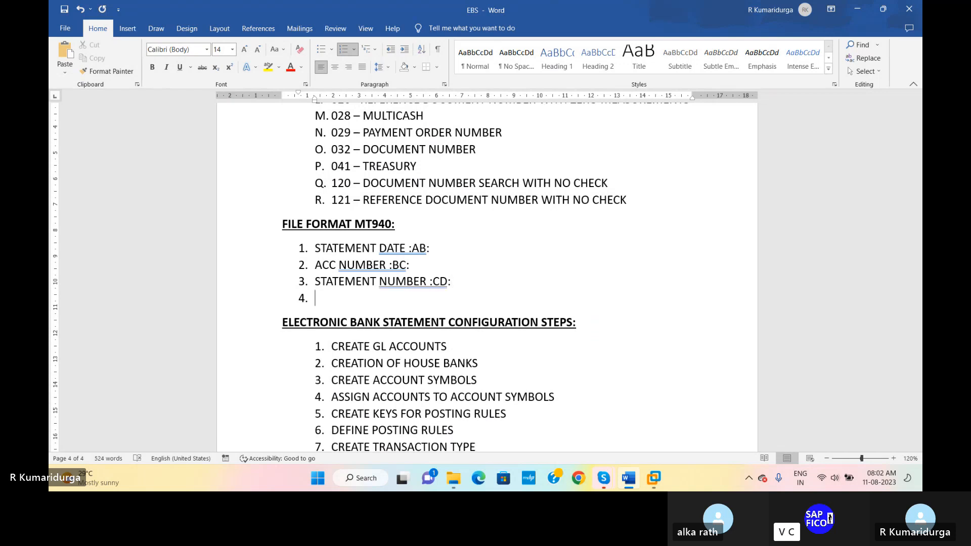
Add "OPENING BALANCE :EF:" as the fourth item of the MT940 list
{"action": "type", "text": "OPENING BALANCE"}
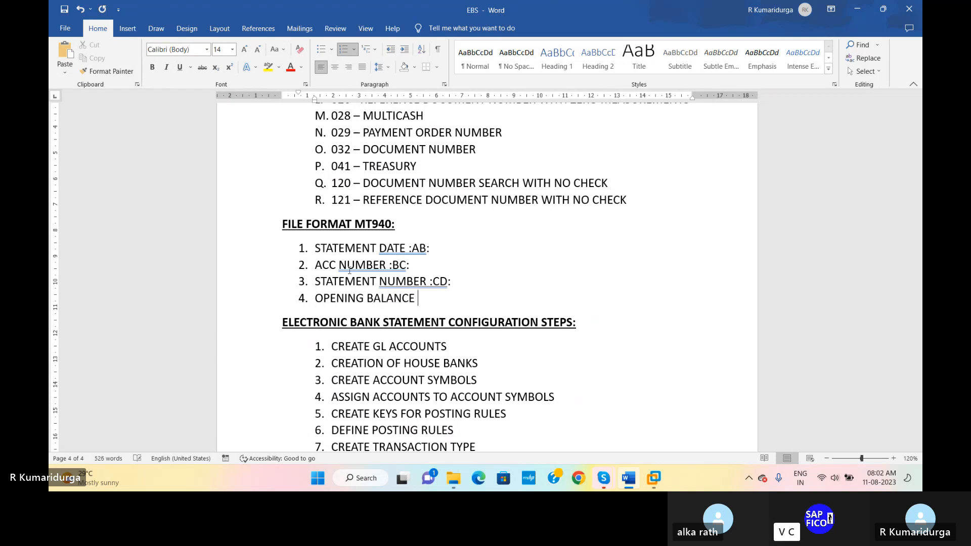
{"action": "type", "text": " :"}
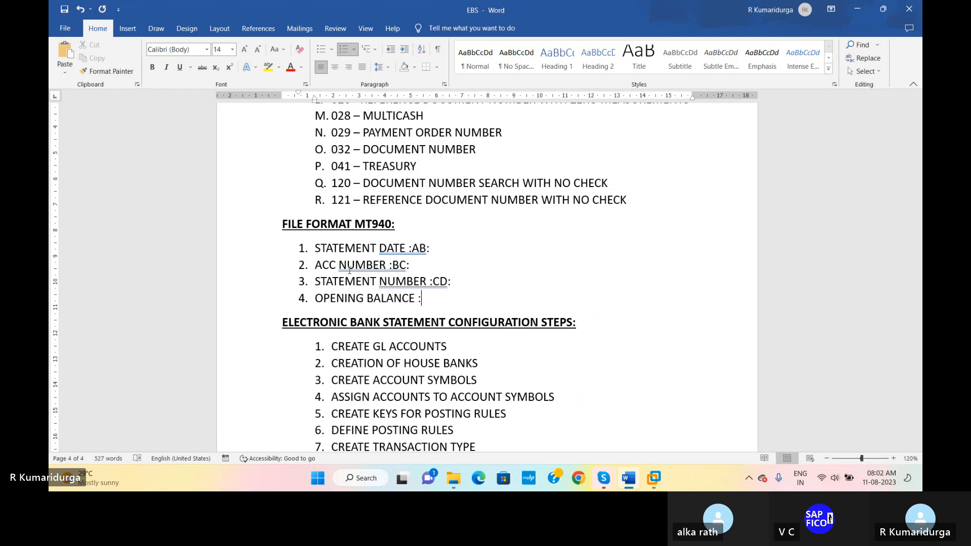
{"action": "type", "text": "CE"}
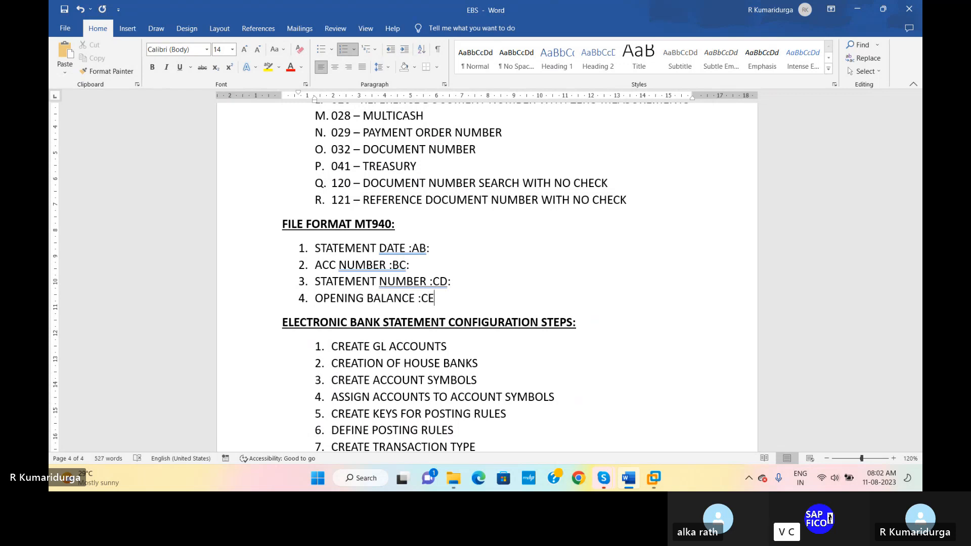
{"action": "key", "text": "BackSpace"}
{"action": "key", "text": "BackSpace"}
{"action": "type", "text": "EF:"}
{"action": "key", "text": "Return"}
Add "TRANSACTION DETAILS 1 :GH:" as the fifth item of the MT940 list
{"action": "type", "text": "T"}
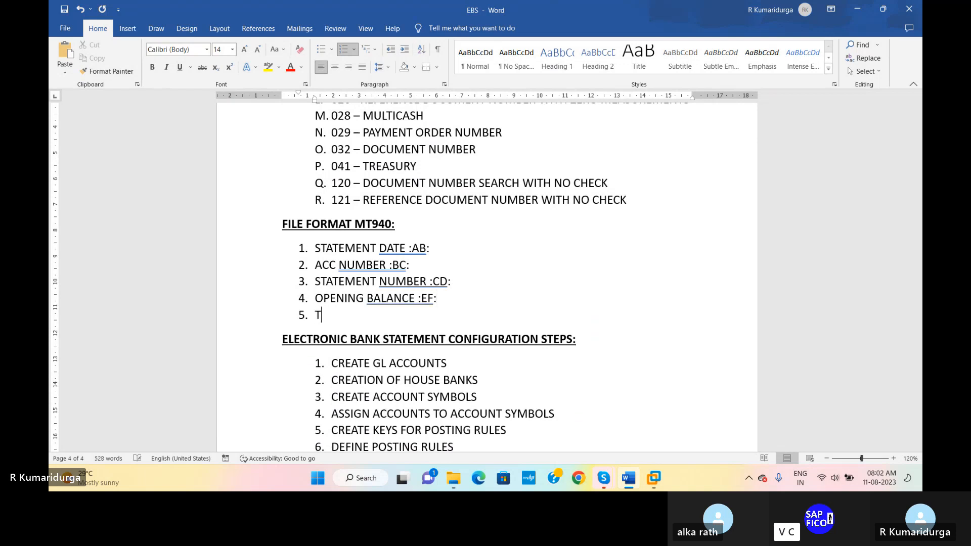
{"action": "type", "text": "RANSACTION "}
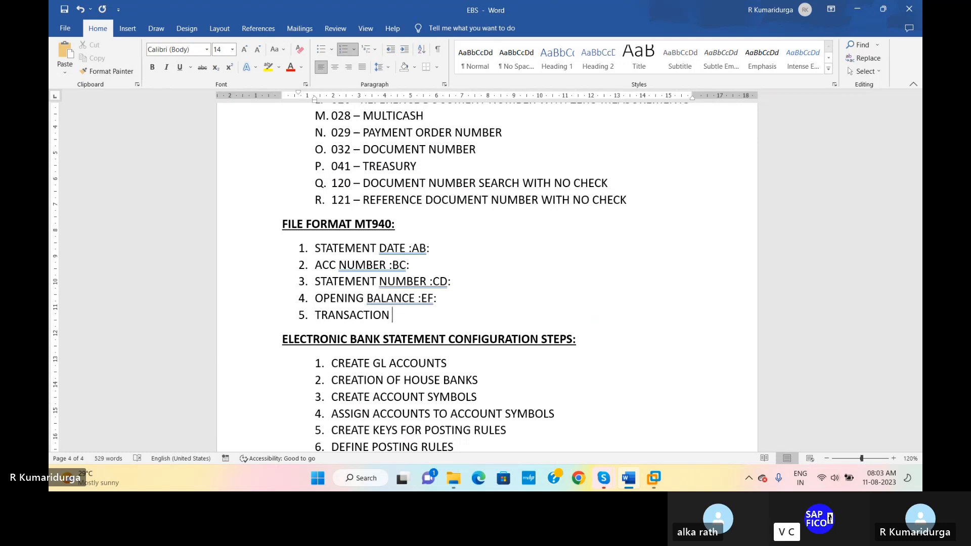
{"action": "type", "text": "DETAILS 1 :GH:"}
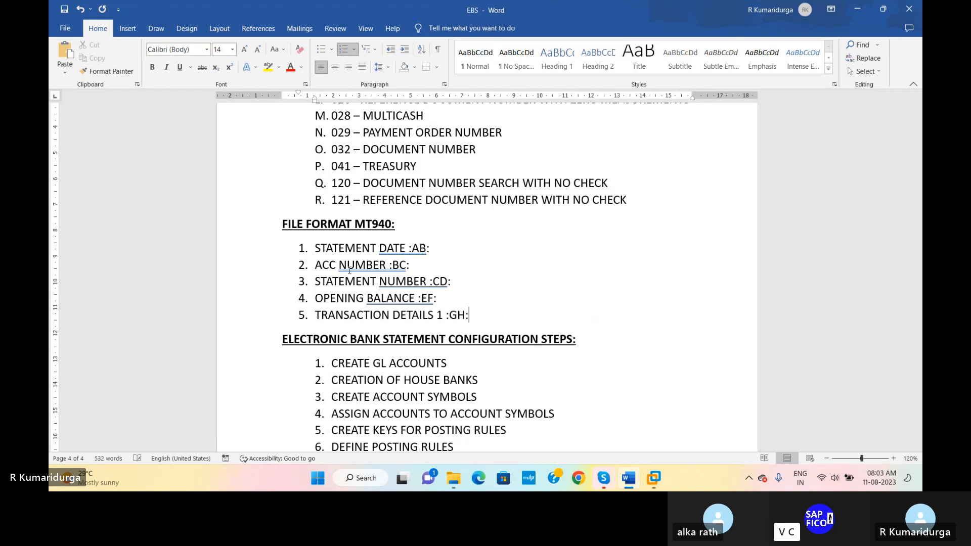
{"action": "key", "text": "Return"}
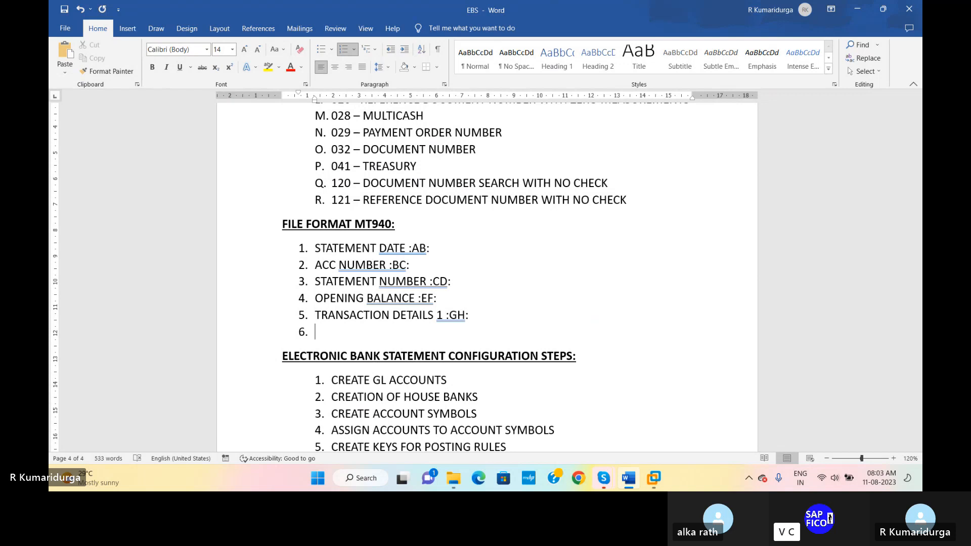
Begin the sixth item of the MT940 list with "TRANSACTIONAL 1"
{"action": "type", "text": "TRA"}
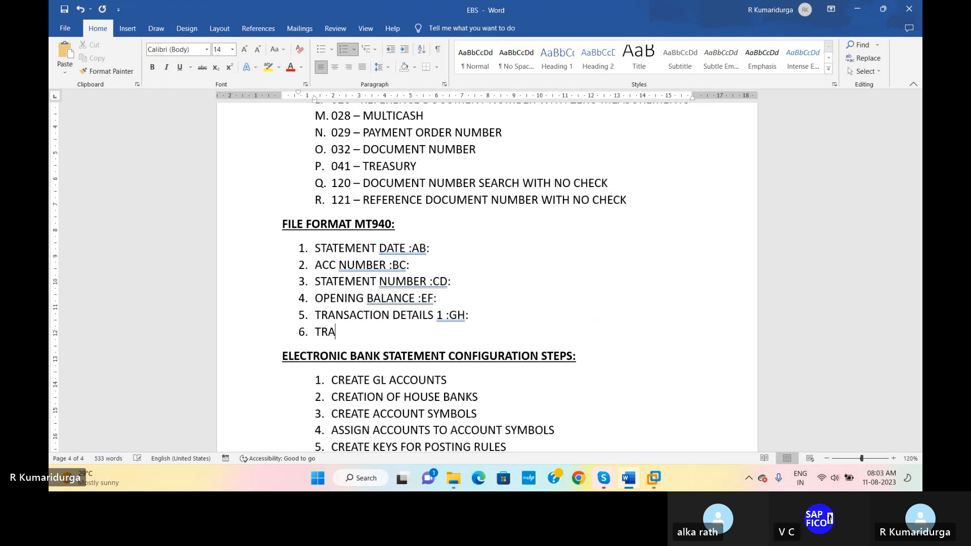
{"action": "type", "text": "NSACTIO"}
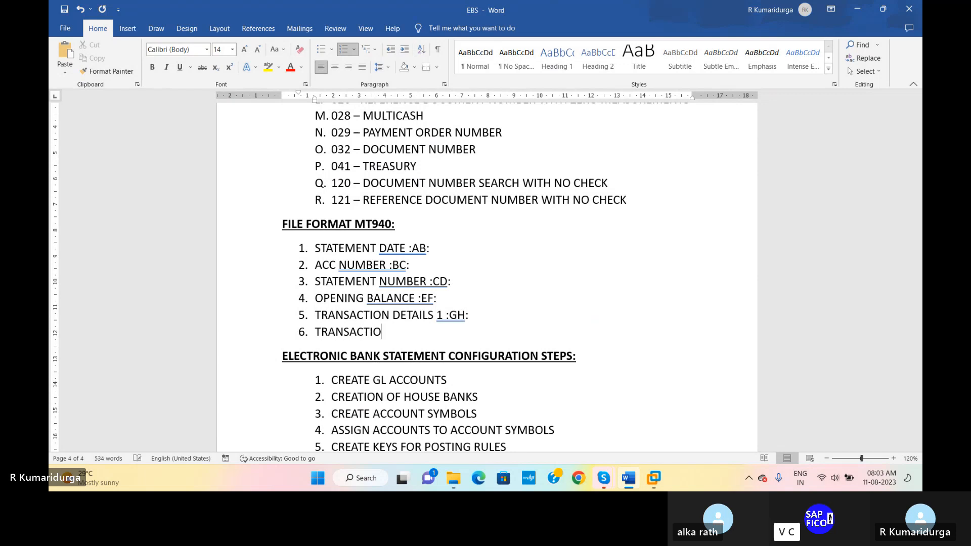
{"action": "type", "text": "NAL 1"}
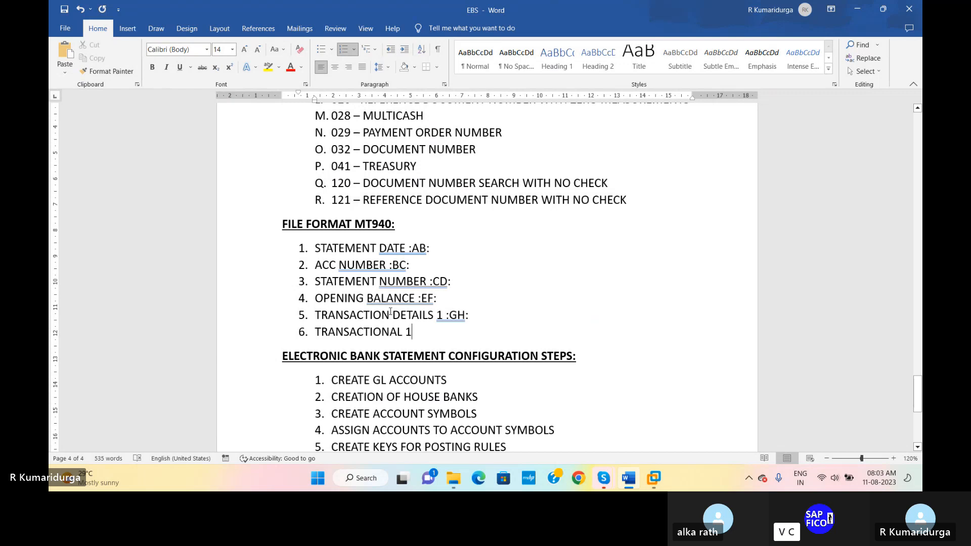
Reword the fifth MT940 item so it begins with "TRANSACTIONAL1" instead of "TRANSACTION"
{"action": "type", "text": "AL"}
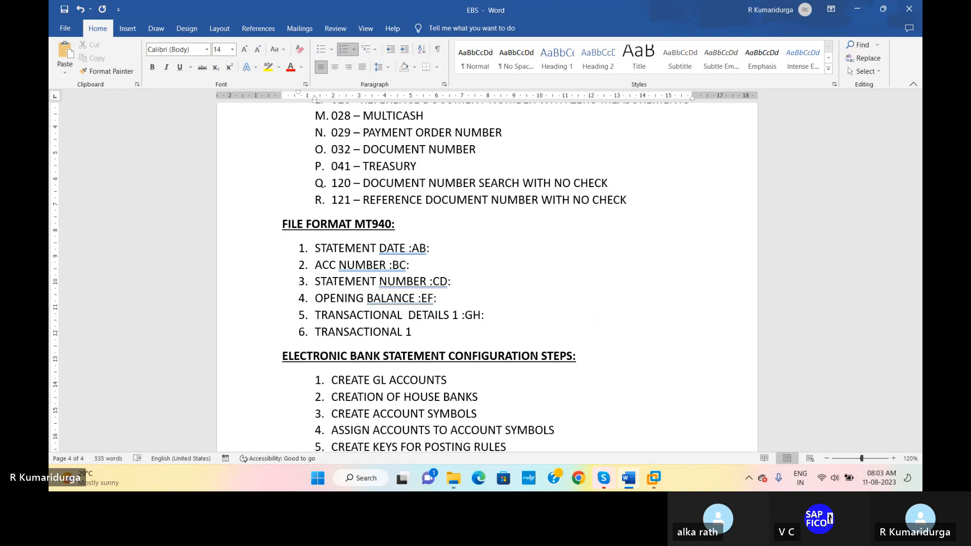
{"action": "type", "text": " 1"}
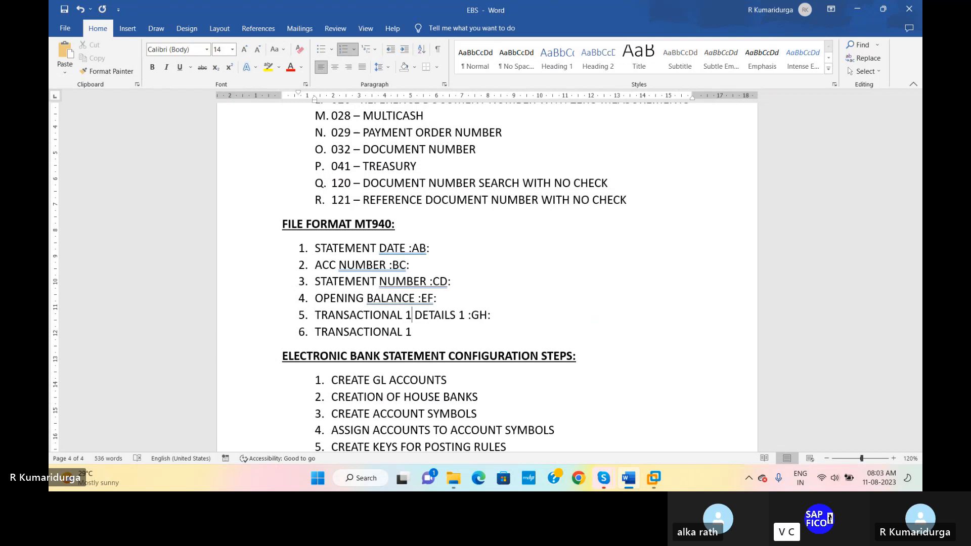
{"action": "key", "text": "BackSpace"}
{"action": "key", "text": "BackSpace"}
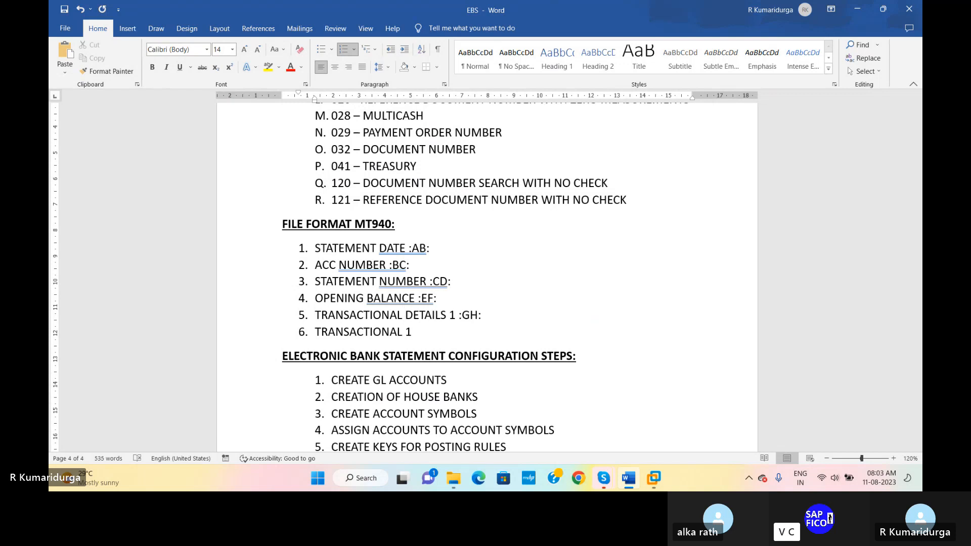
{"action": "type", "text": "1"}
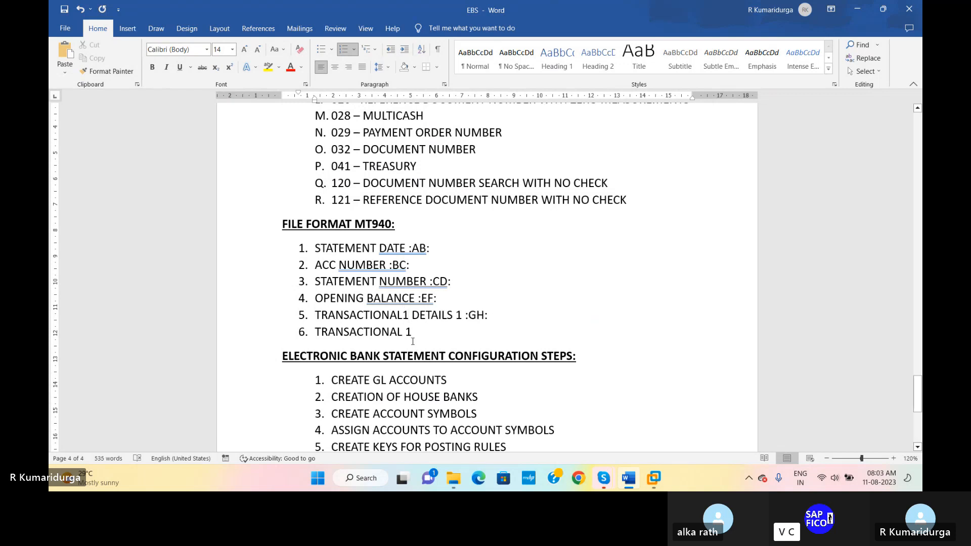
Complete the sixth MT940 item as "TRANSACTIONAL1 DETAILS 1 :IJ:", without a space before the first 1
{"action": "left_click", "coordinate": [407, 333]}
{"action": "key", "text": "BackSpace"}
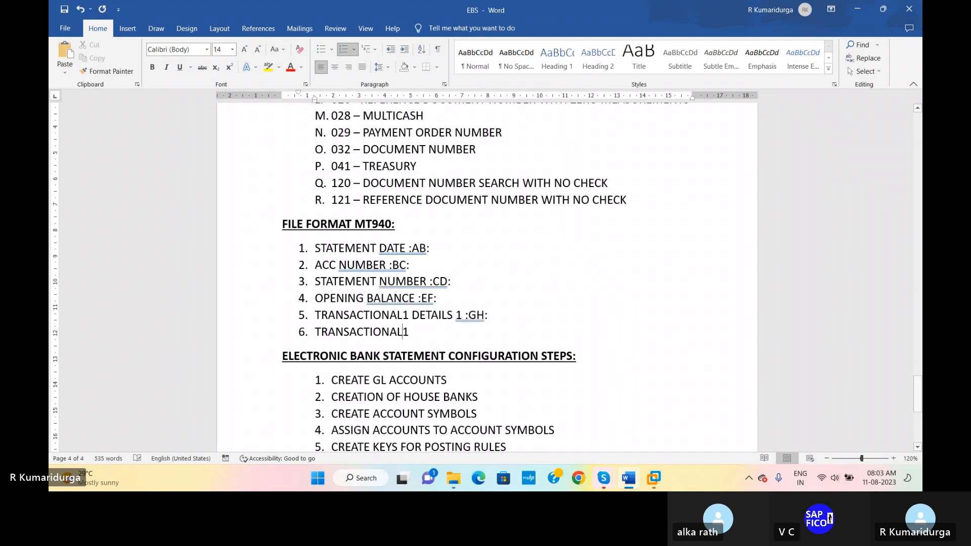
{"action": "key", "text": "Right"}
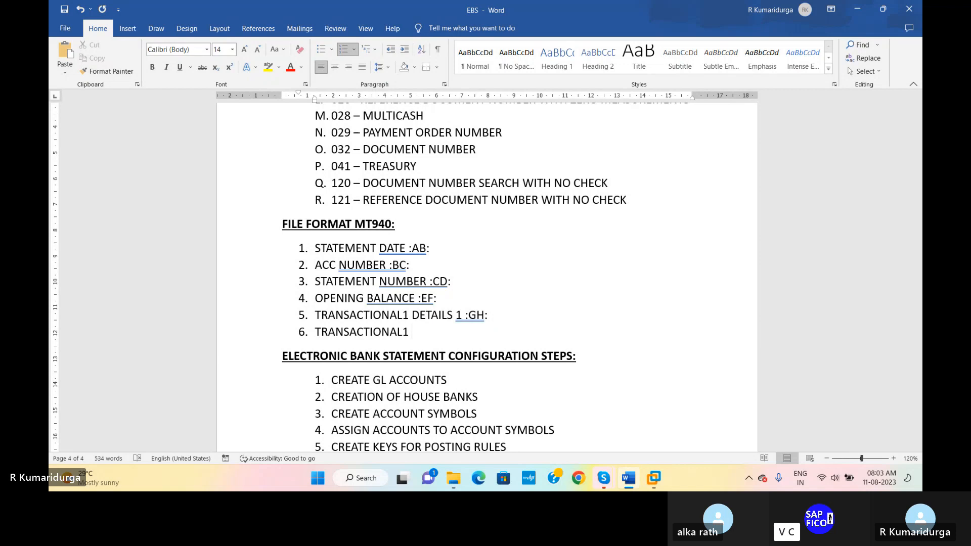
{"action": "type", "text": "DETAILS 1 "}
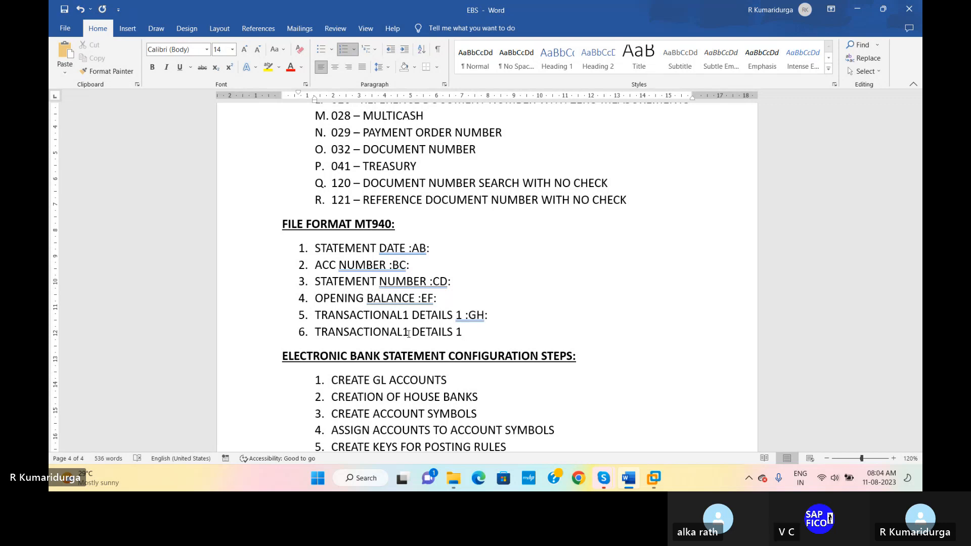
{"action": "type", "text": ":I"}
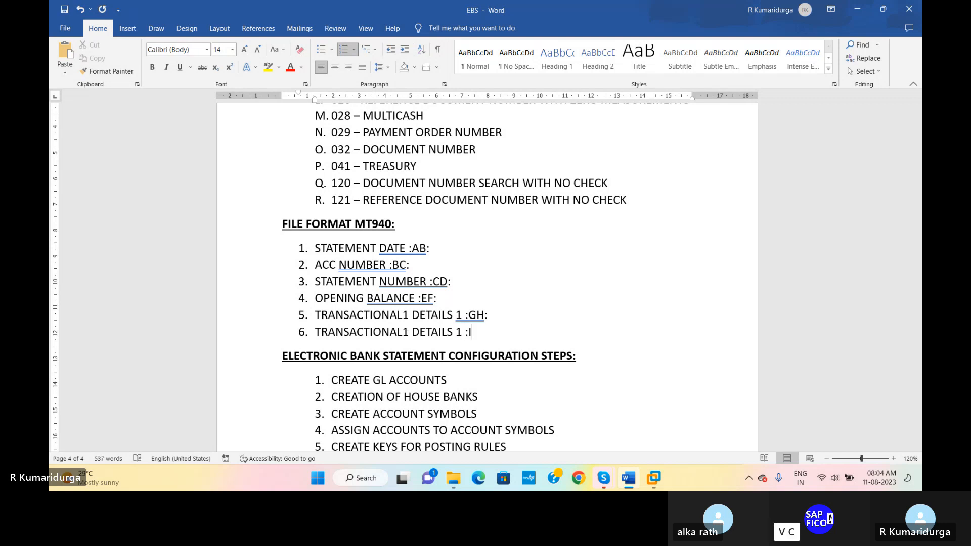
{"action": "type", "text": "J:"}
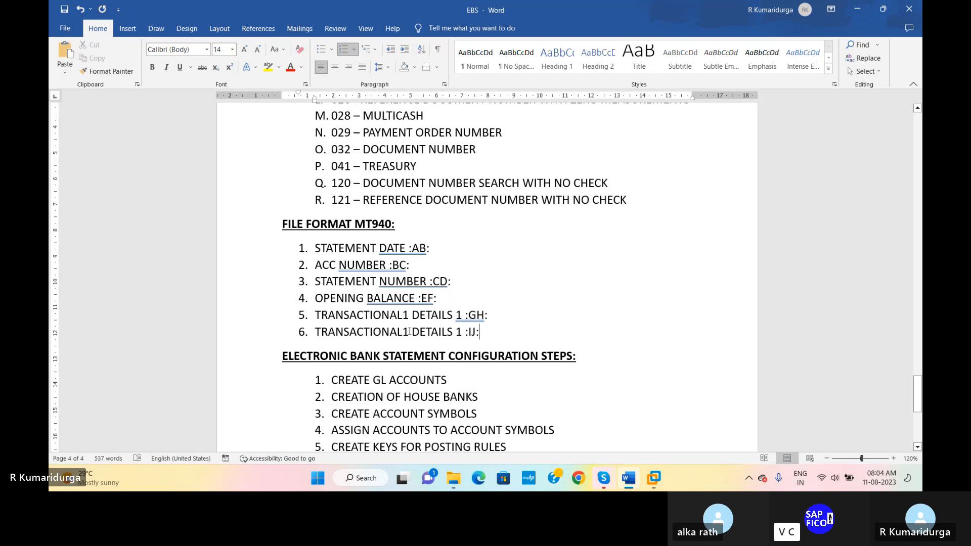
Remove the 1 directly after "TRANSACTIONAL" in the sixth and fifth MT940 items
{"action": "left_click", "coordinate": [409, 332]}
{"action": "type", "text": "\\"}
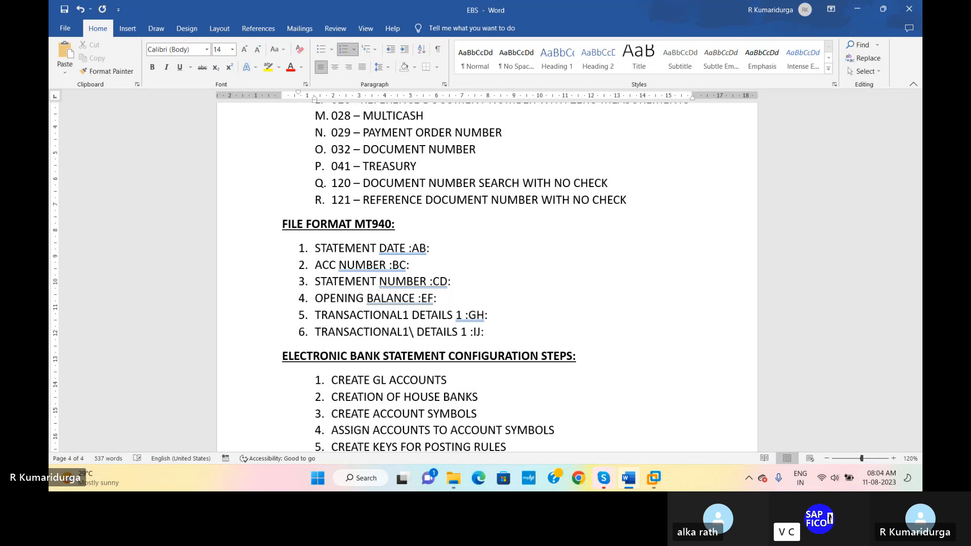
{"action": "key", "text": "BackSpace"}
{"action": "key", "text": "BackSpace"}
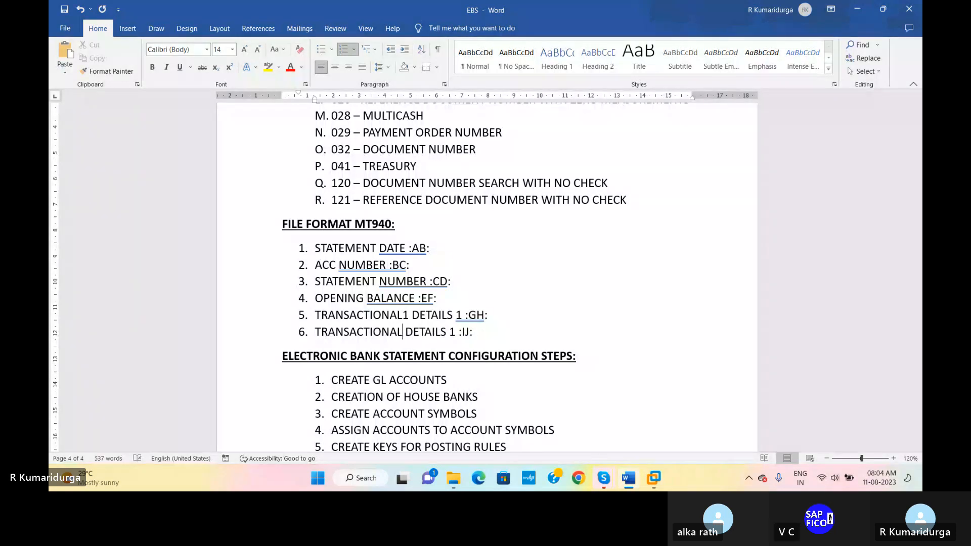
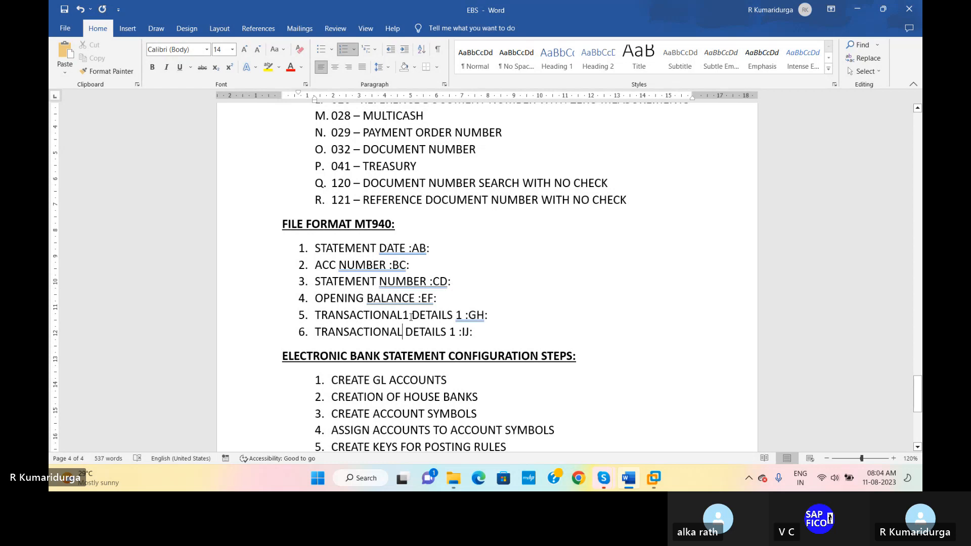
{"action": "left_click", "coordinate": [411, 317]}
{"action": "key", "text": "BackSpace"}
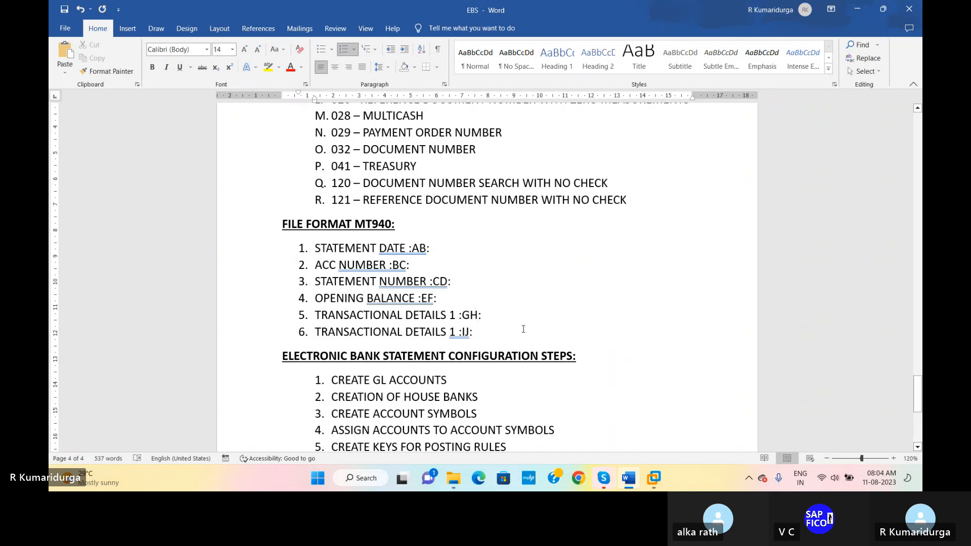
Add "TRANSACTIONAL DETAIL 2 :KL:" as the seventh item of the MT940 list
{"action": "left_click", "coordinate": [475, 332]}
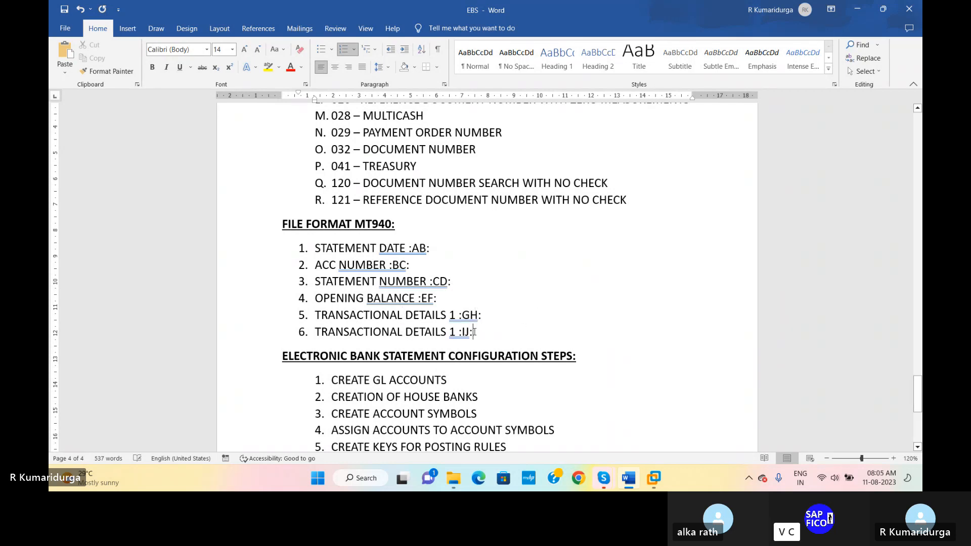
{"action": "key", "text": "Return"}
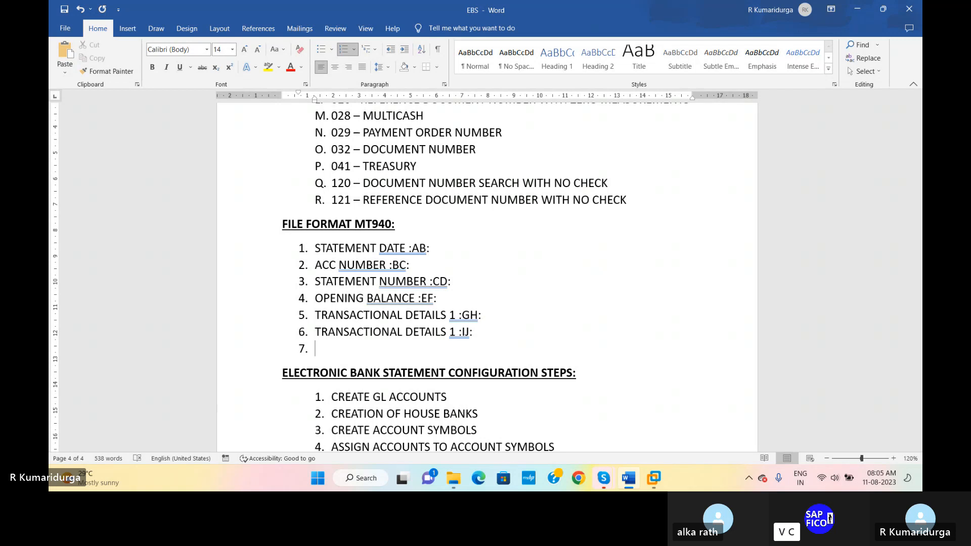
{"action": "type", "text": "TRANSACTIONAL "}
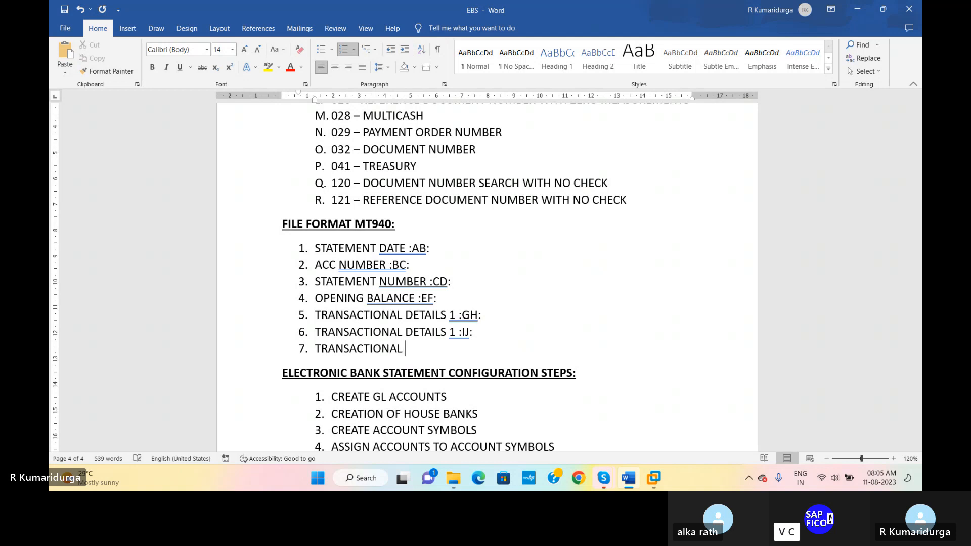
{"action": "type", "text": "DETAIL"}
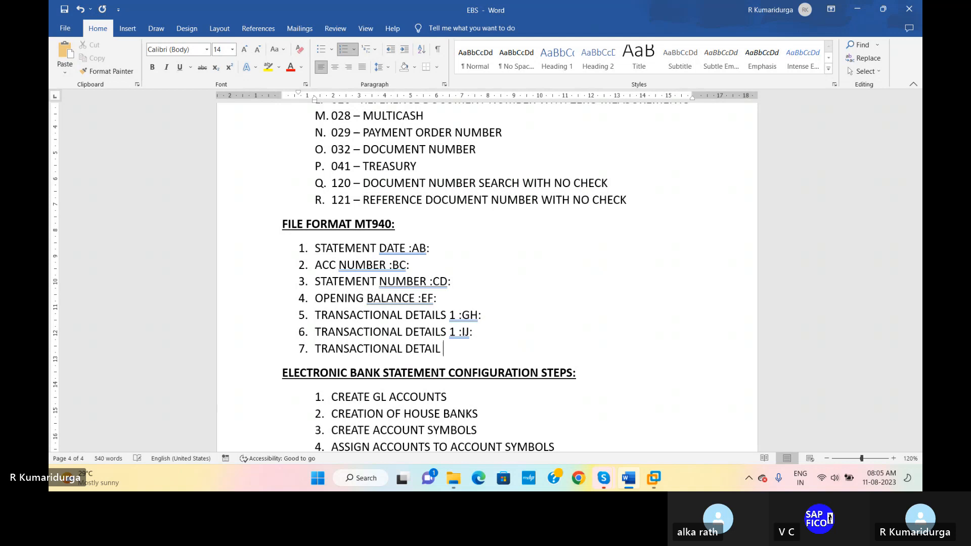
{"action": "type", "text": " 2"}
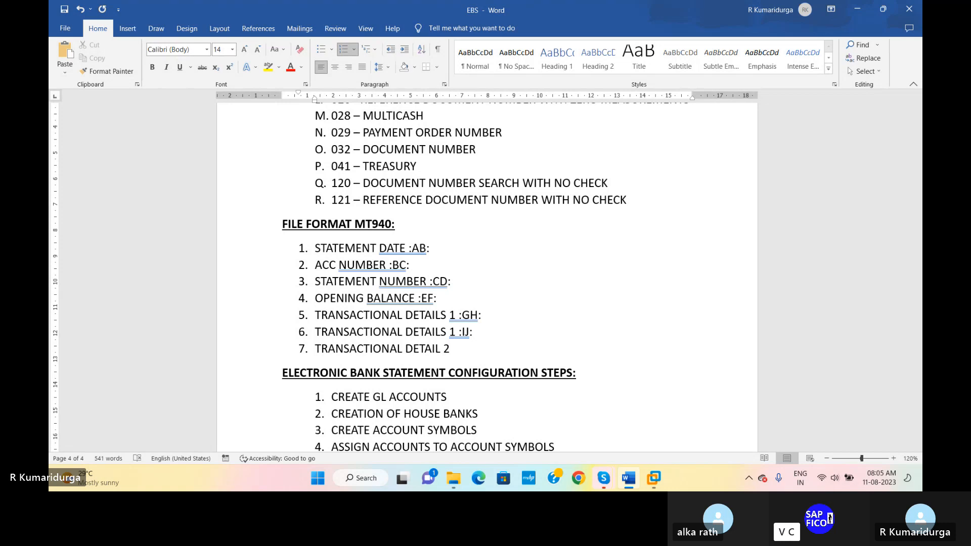
{"action": "type", "text": ":"}
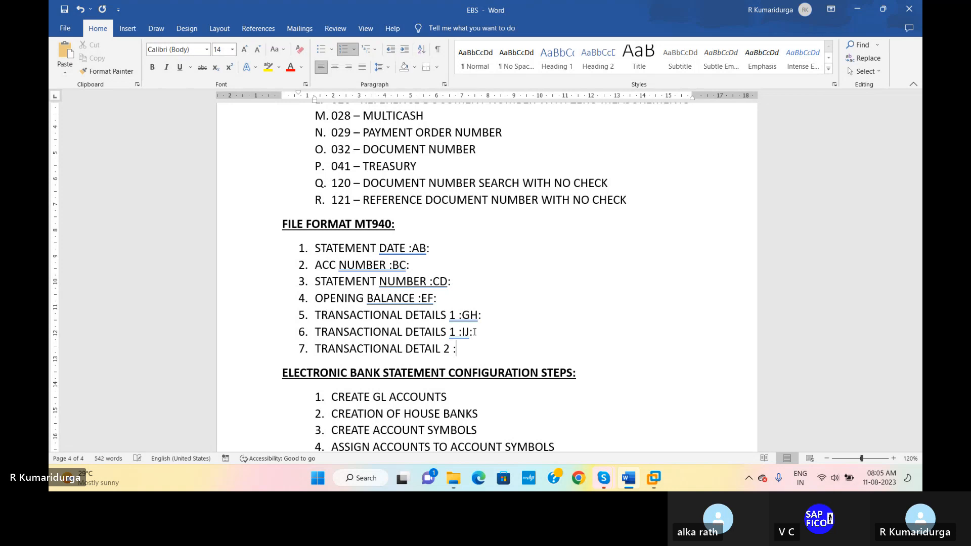
{"action": "type", "text": "KL:"}
{"action": "key", "text": "Return"}
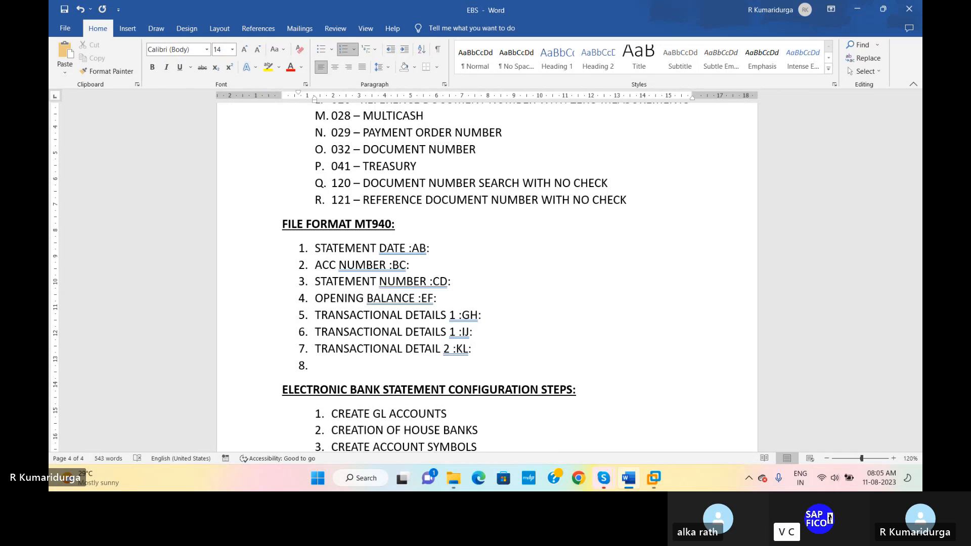
Begin the eighth item of the MT940 list with "TRANSACTIONAL DETAIL 2"
{"action": "type", "text": "TRANSACTIONSA"}
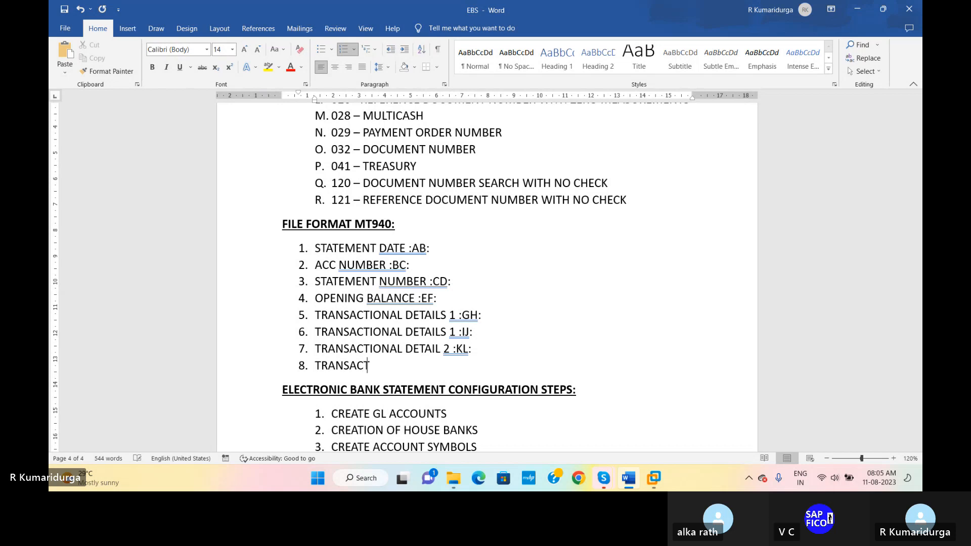
{"action": "key", "text": "BackSpace"}
{"action": "key", "text": "BackSpace"}
{"action": "type", "text": "AL DETAIL 2"}
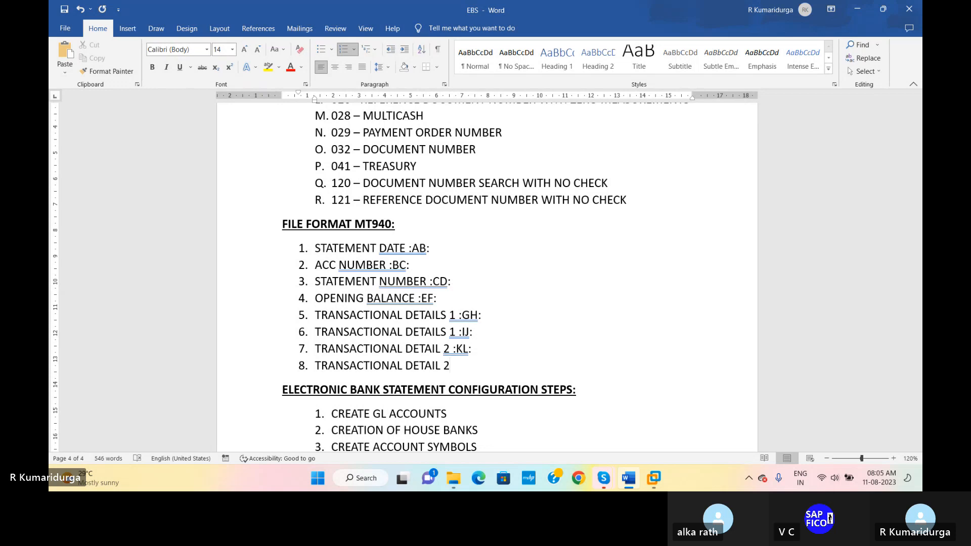
Change "DETAIL" to "DETAILS" in the eighth and seventh items of the MT940 list
{"action": "key", "text": "Left"}
{"action": "key", "text": "Left"}
{"action": "type", "text": "S"}
{"action": "key", "text": "Up"}
{"action": "type", "text": "S"}
{"action": "key", "text": "Down"}
Finish the eighth MT940 item with the tag ":MN:" and start a ninth item
{"action": "key", "text": "Right"}
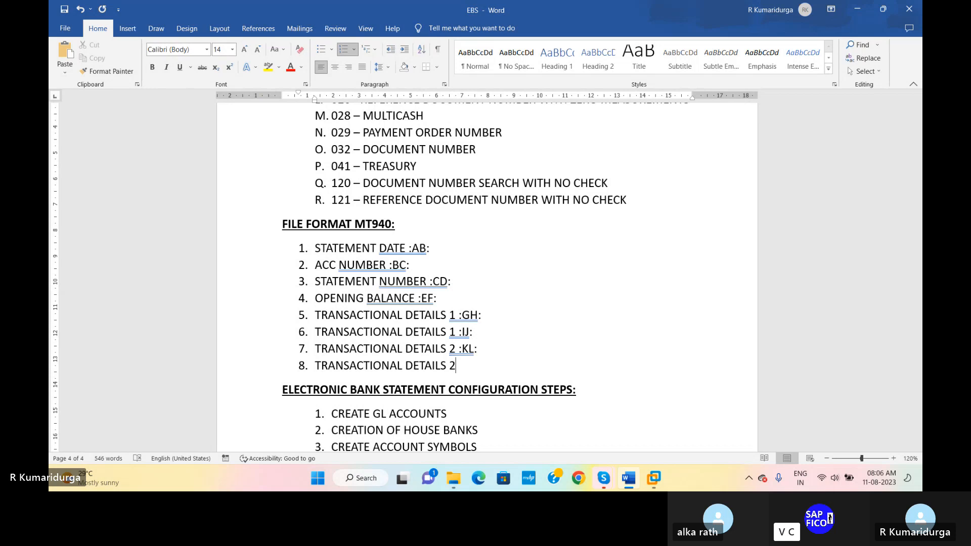
{"action": "type", "text": ":MN:"}
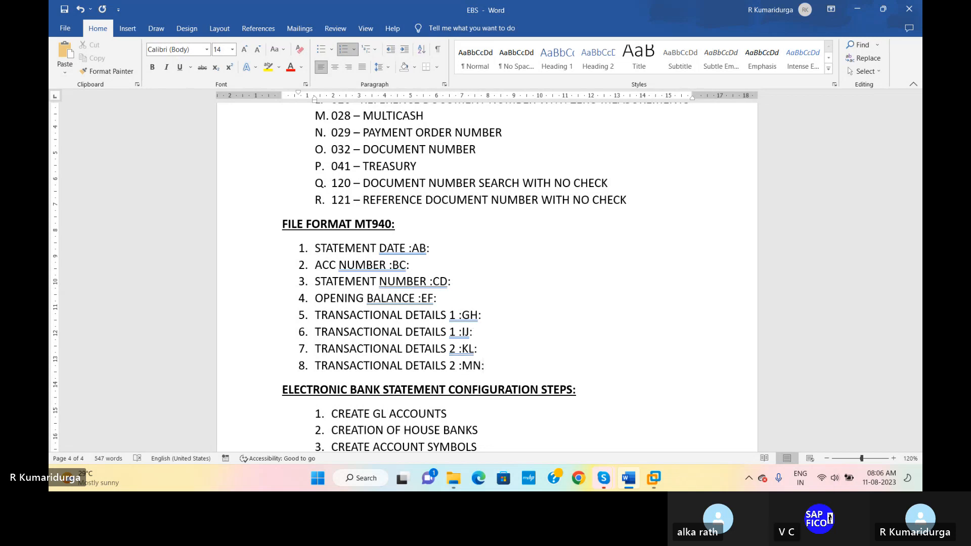
{"action": "key", "text": "Return"}
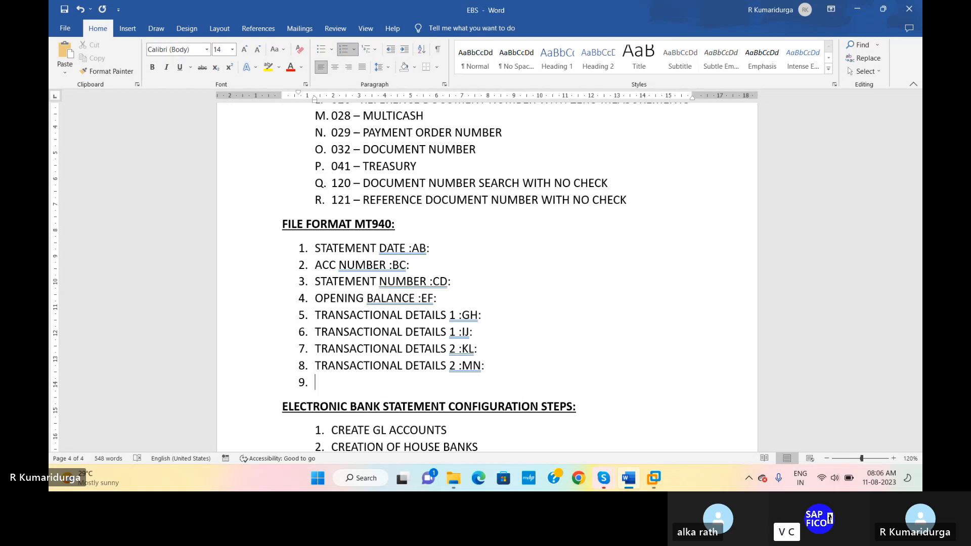
Enter "TRANSACTION :OP:" as the ninth item of the MT940 list and start a tenth item
{"action": "type", "text": "TRANS"}
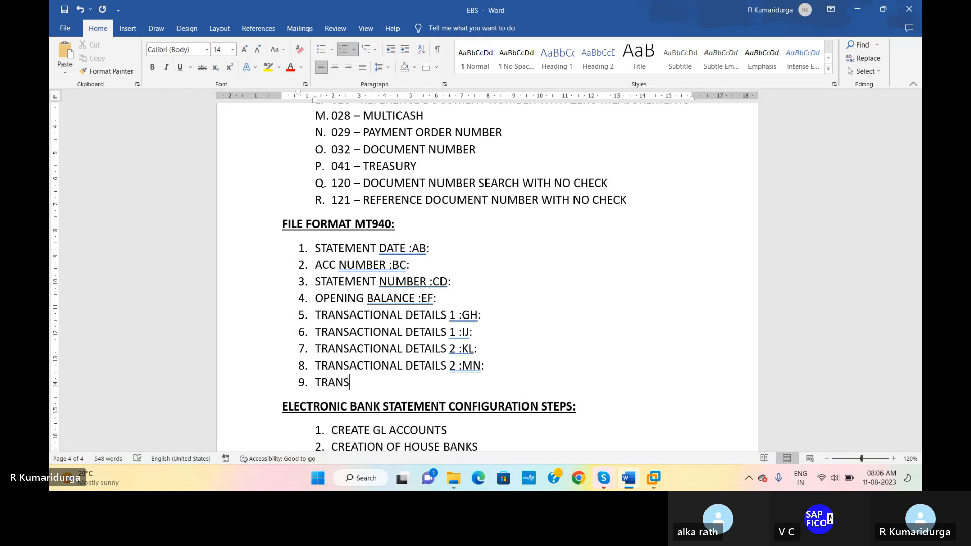
{"action": "type", "text": "ACTION :"}
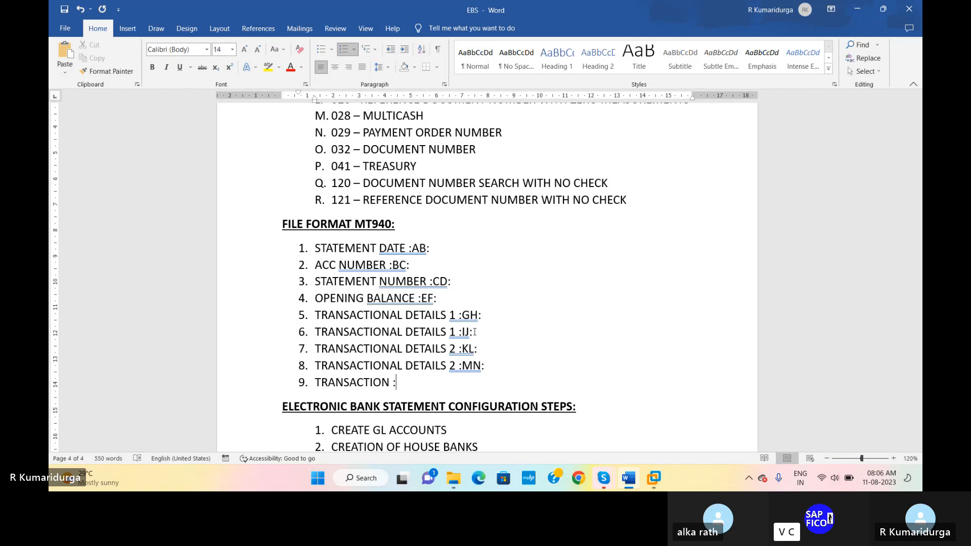
{"action": "type", "text": "OP:"}
{"action": "key", "text": "Return"}
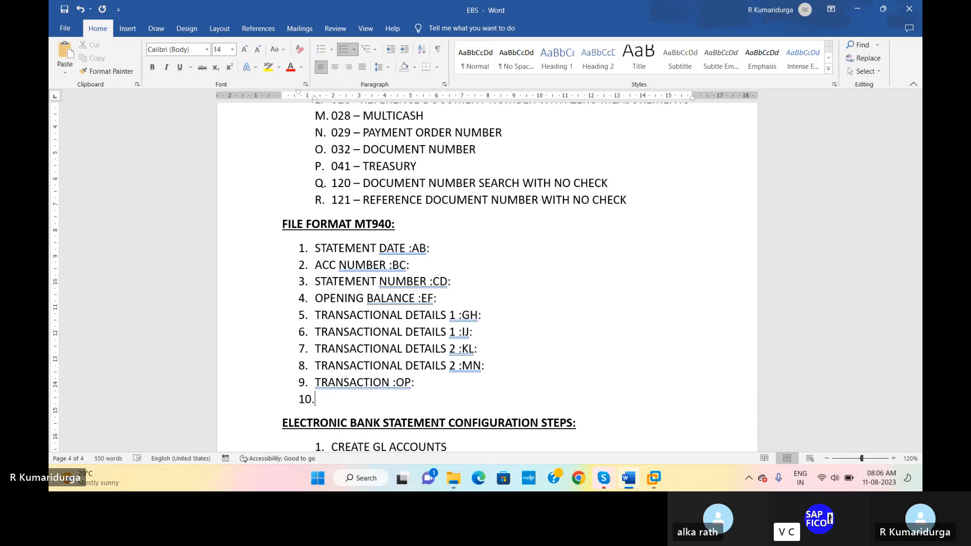
Enter "TRANSACTION DETAILS :QR:" as the tenth item of the MT940 list and start an eleventh item
{"action": "type", "text": "TRANSAC"}
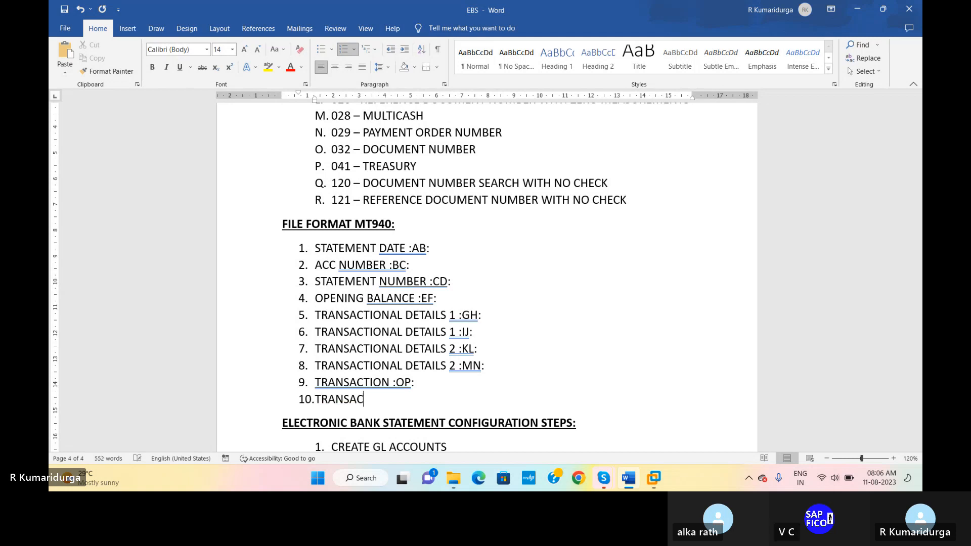
{"action": "type", "text": "TION DETA"}
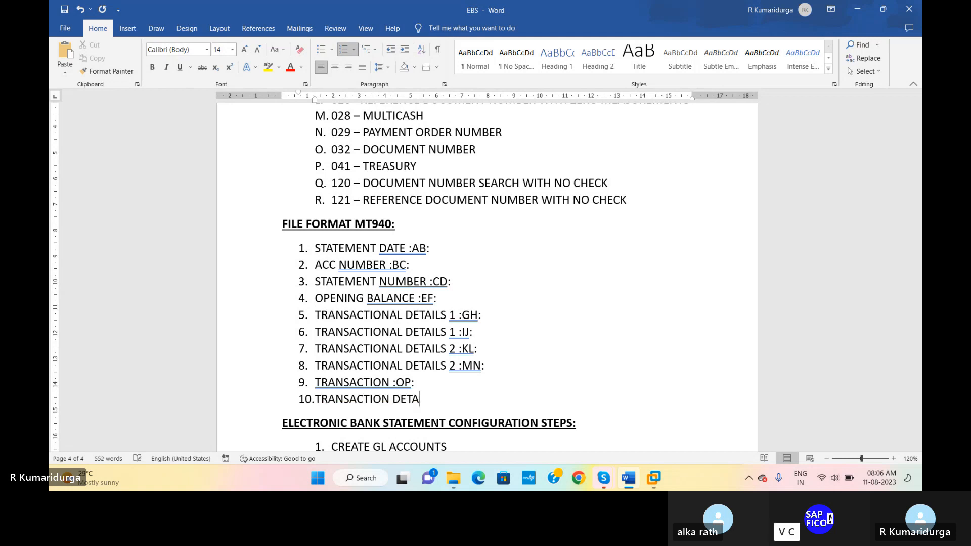
{"action": "type", "text": "ILS :"}
{"action": "type", "text": "QR:"}
{"action": "key", "text": "Return"}
Enter "CLOSING BALANCE :ST:" as the eleventh item of the MT940 list
{"action": "type", "text": "C"}
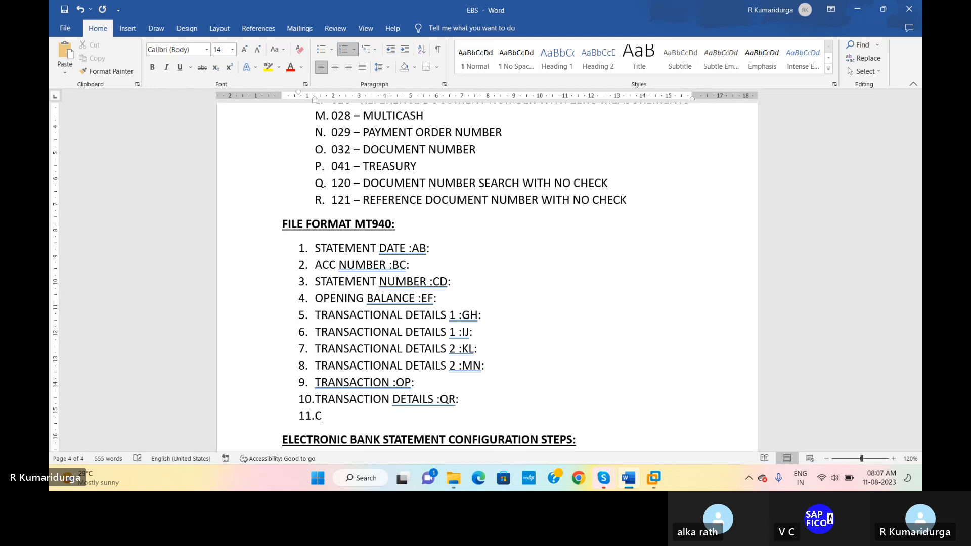
{"action": "type", "text": "LOSING BALANCE"}
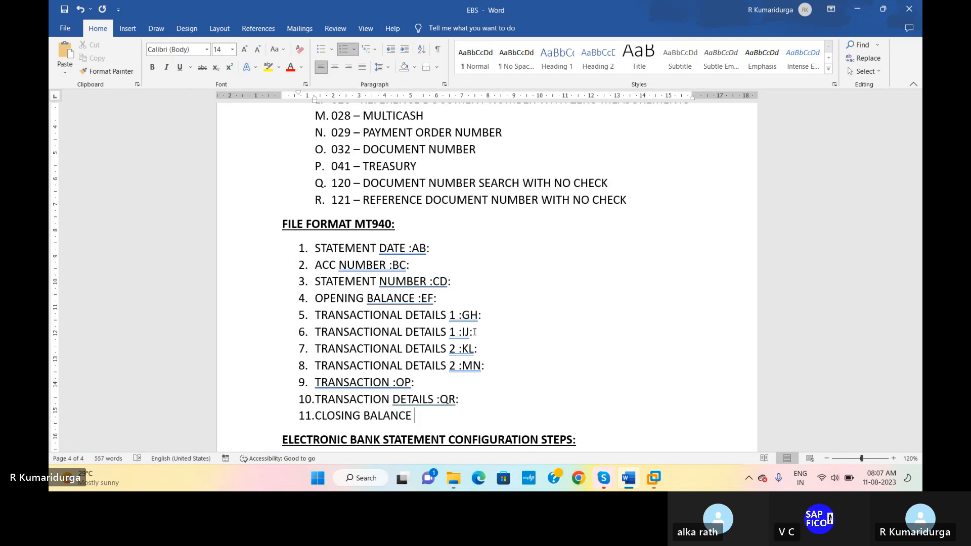
{"action": "type", "text": " :"}
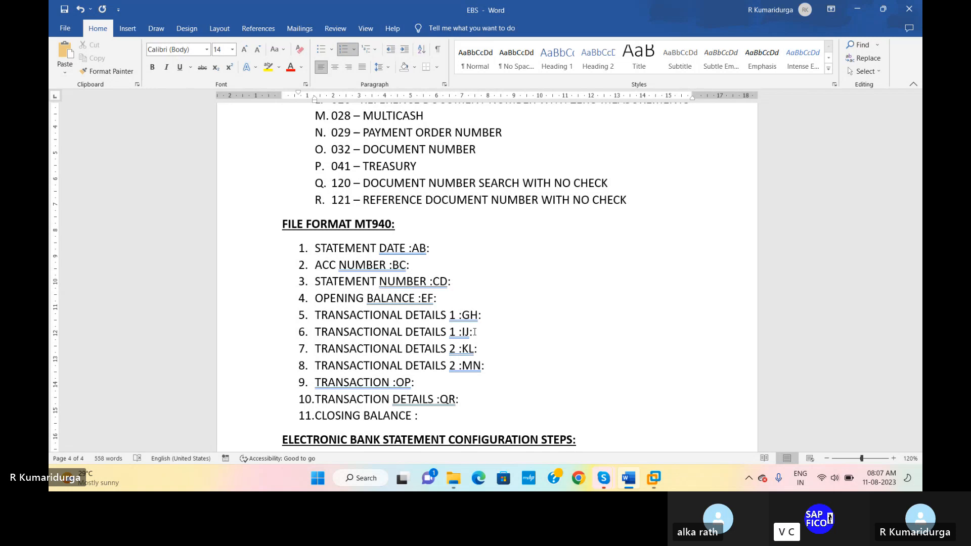
{"action": "type", "text": "S"}
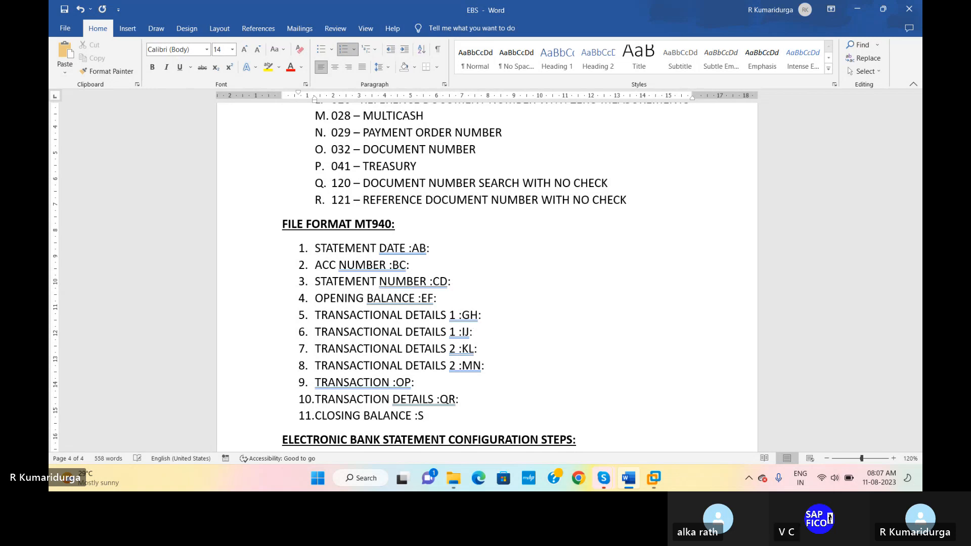
{"action": "type", "text": "T:"}
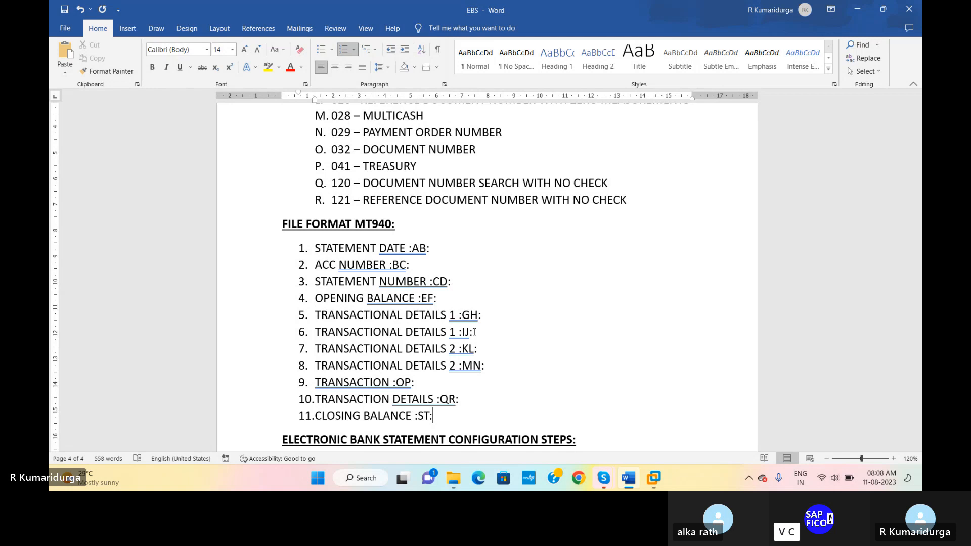
End the MT940 list and add the unnumbered line "MAIN BANK A/C:" below it
{"action": "key", "text": "Return"}
{"action": "key", "text": "BackSpace"}
{"action": "key", "text": "BackSpace"}
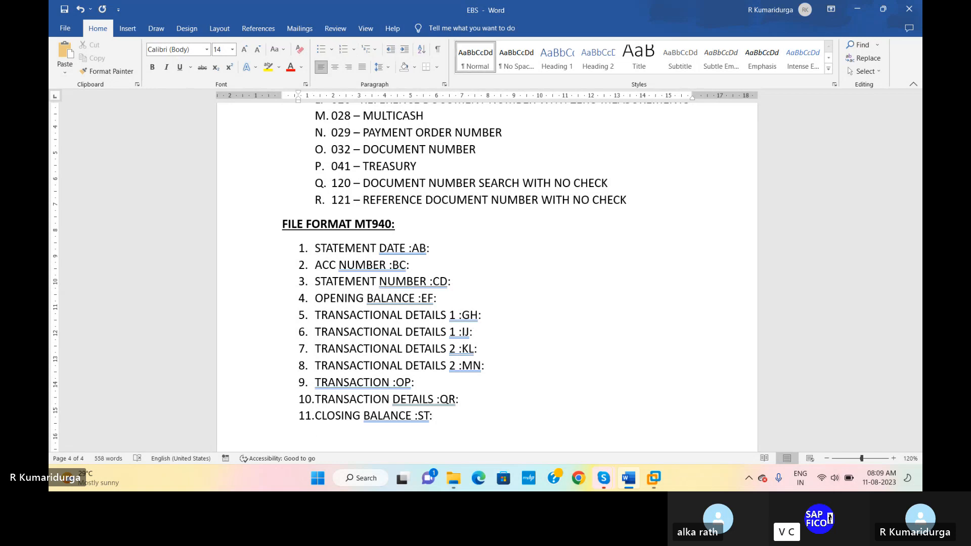
{"action": "key", "text": "BackSpace"}
{"action": "type", "text": "MANN"}
{"action": "key", "text": "BackSpace"}
{"action": "key", "text": "BackSpace"}
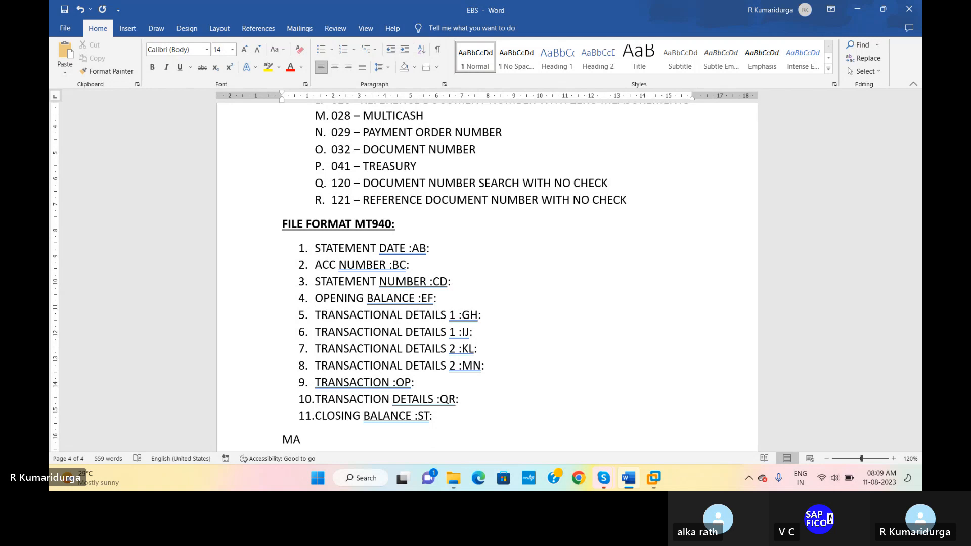
{"action": "type", "text": "IN BA"}
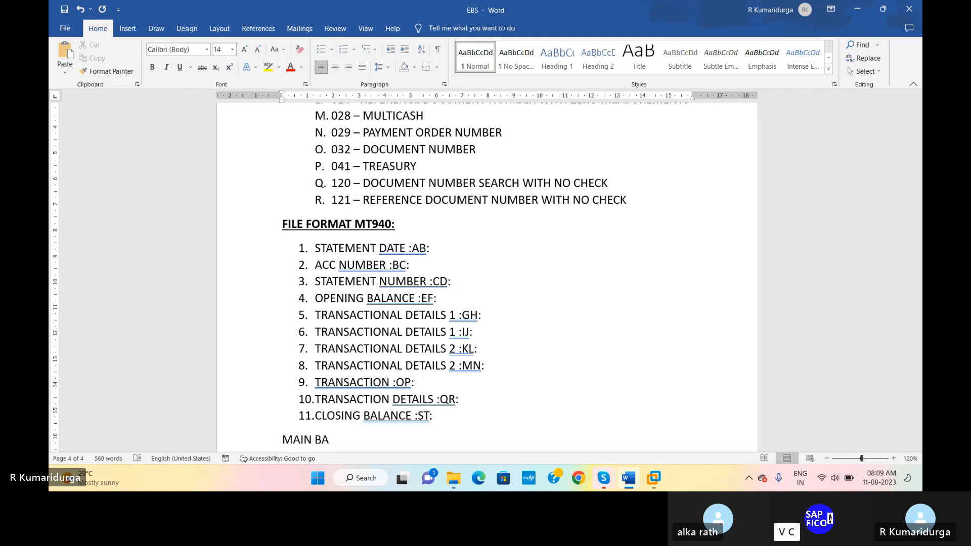
{"action": "type", "text": "NK A/C:"}
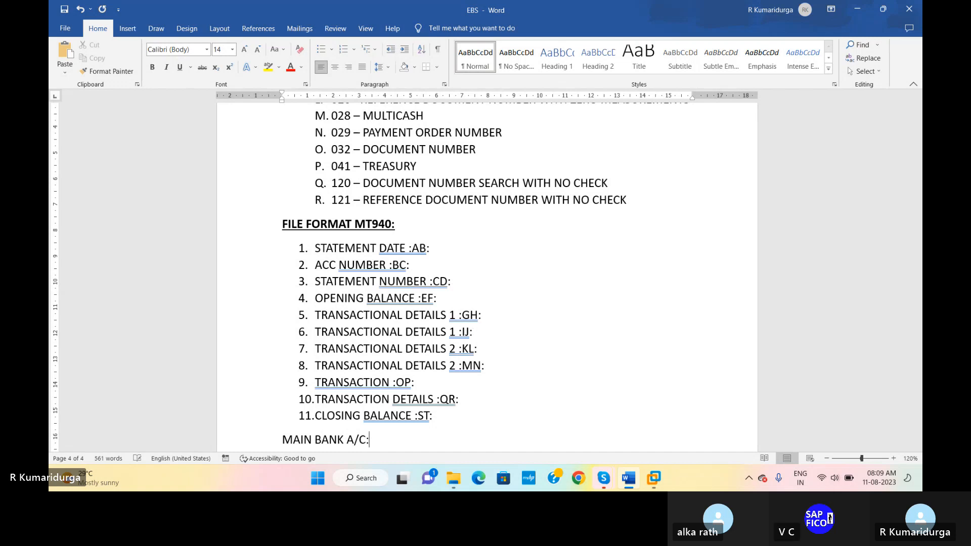
Format the "MAIN BANK A/C:" line as bold and underlined
{"action": "key", "text": "shift+Up"}
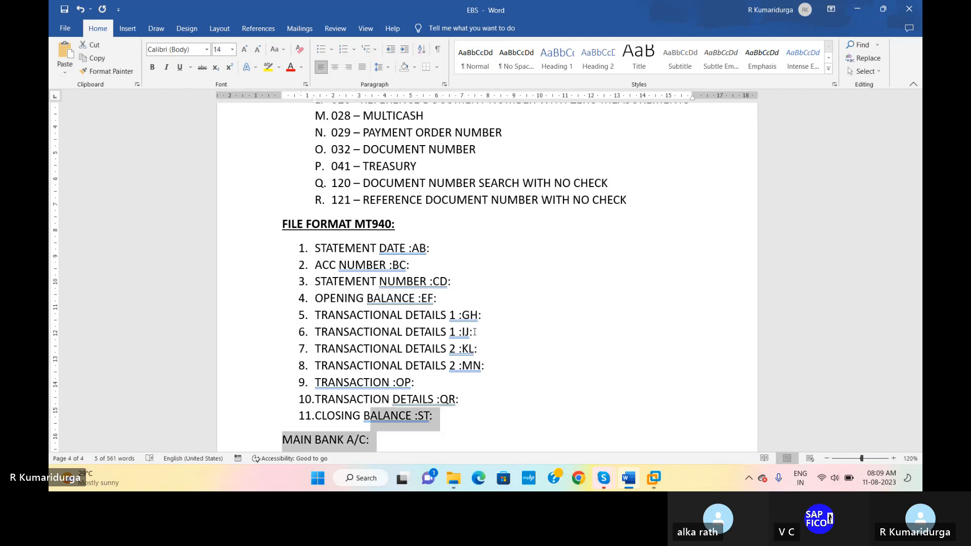
{"action": "key", "text": "Down"}
{"action": "key", "text": "Up"}
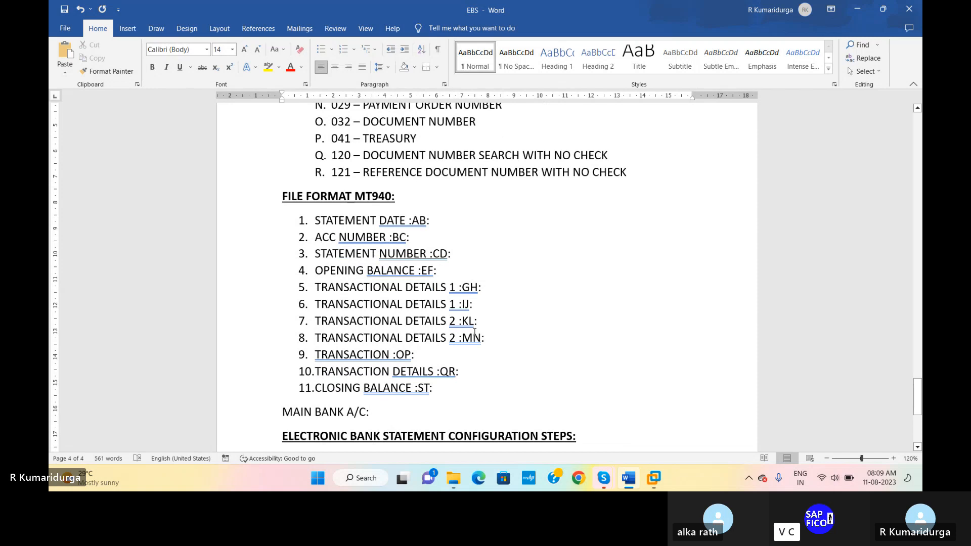
{"action": "key", "text": "shift+Left"}
{"action": "key", "text": "shift+Left"}
{"action": "key", "text": "shift+Left"}
{"action": "key", "text": "shift+Left"}
{"action": "key", "text": "shift+Left"}
{"action": "key", "text": "shift+Left"}
{"action": "key", "text": "shift+Left"}
{"action": "key", "text": "shift+Left"}
{"action": "key", "text": "shift+Left"}
{"action": "key", "text": "shift+Left"}
{"action": "key", "text": "shift+Left"}
{"action": "key", "text": "shift+Left"}
{"action": "key", "text": "shift+Left"}
{"action": "key", "text": "shift+Left"}
{"action": "key", "text": "shift+Left"}
{"action": "key", "text": "shift+Left"}
{"action": "key", "text": "shift+Left"}
{"action": "key", "text": "shift+Left"}
{"action": "key", "text": "shift+Left"}
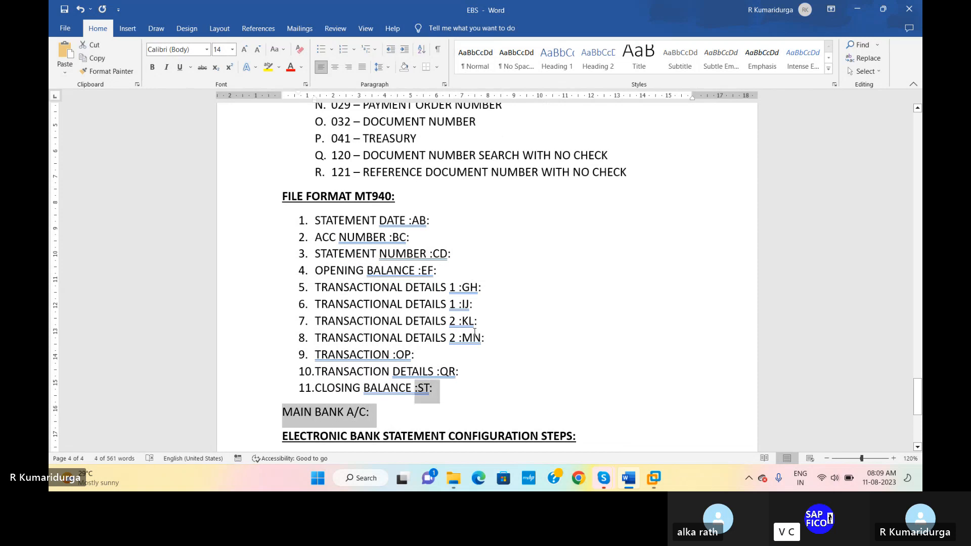
{"action": "key", "text": "shift+Right"}
{"action": "key", "text": "shift+Right"}
{"action": "key", "text": "shift+Right"}
{"action": "key", "text": "shift+Right"}
{"action": "key", "text": "shift+Right"}
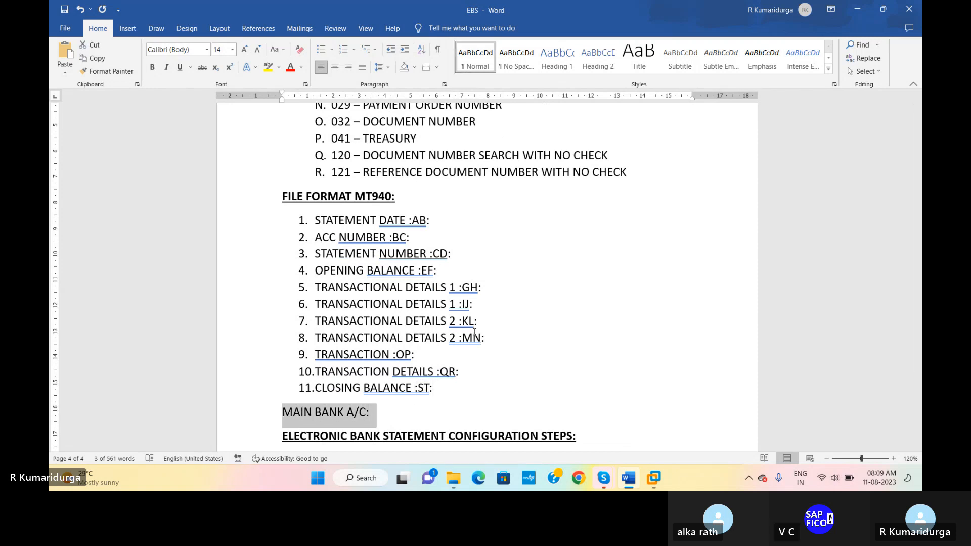
{"action": "key", "text": "ctrl+b"}
{"action": "key", "text": "ctrl+u"}
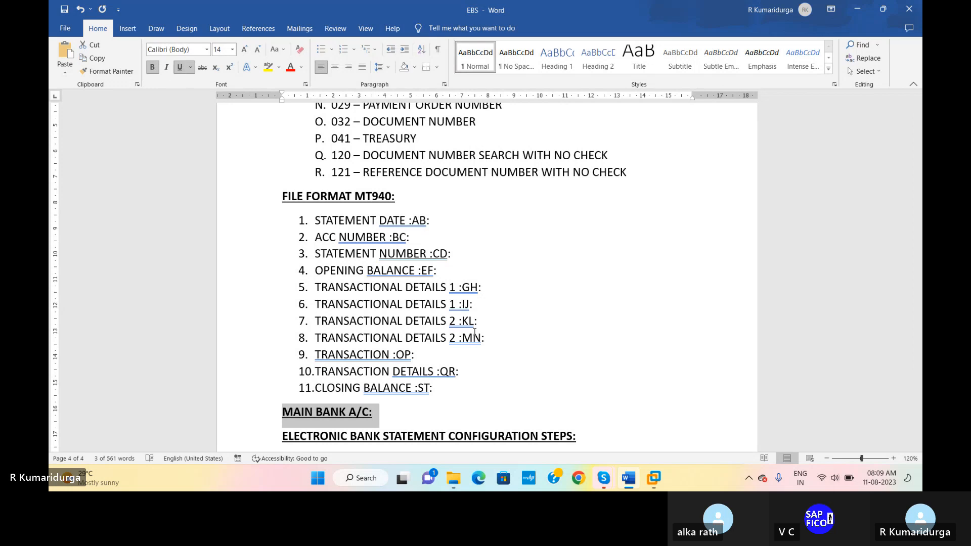
{"action": "key", "text": "Right"}
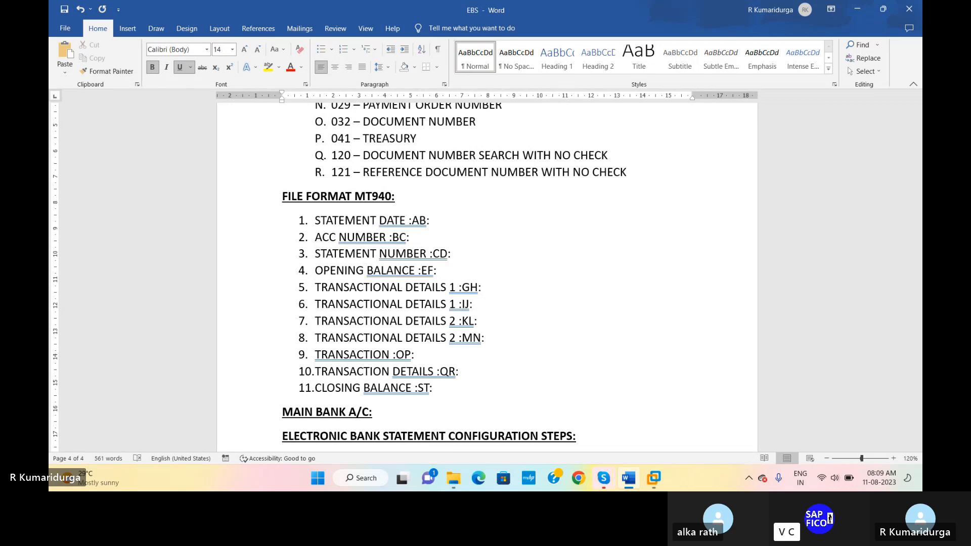
Start a numbered list without bold or underline under "MAIN BANK A/C:", with "IDBI MAIN BANK A/C" as its first item
{"action": "key", "text": "ctrl+b"}
{"action": "key", "text": "ctrl+u"}
{"action": "key", "text": "Return"}
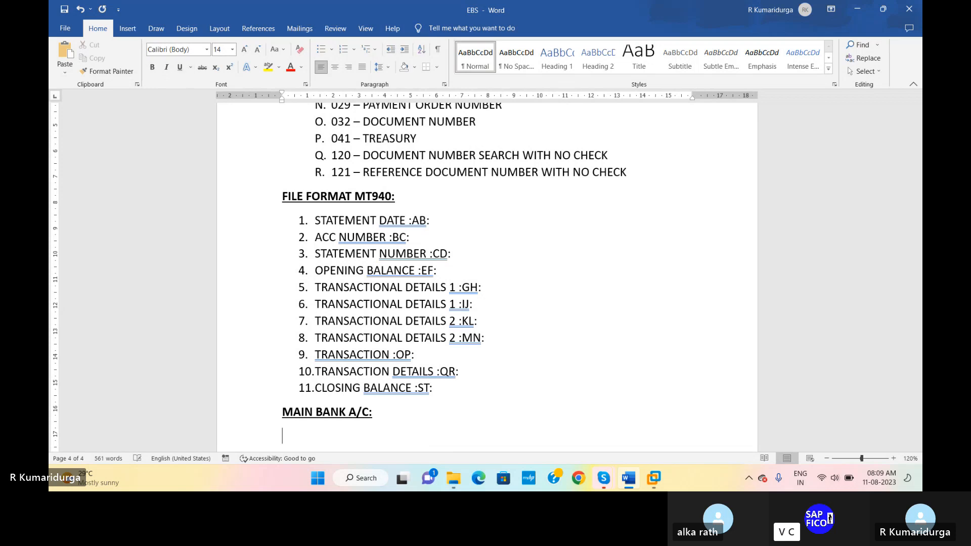
{"action": "type", "text": "1."}
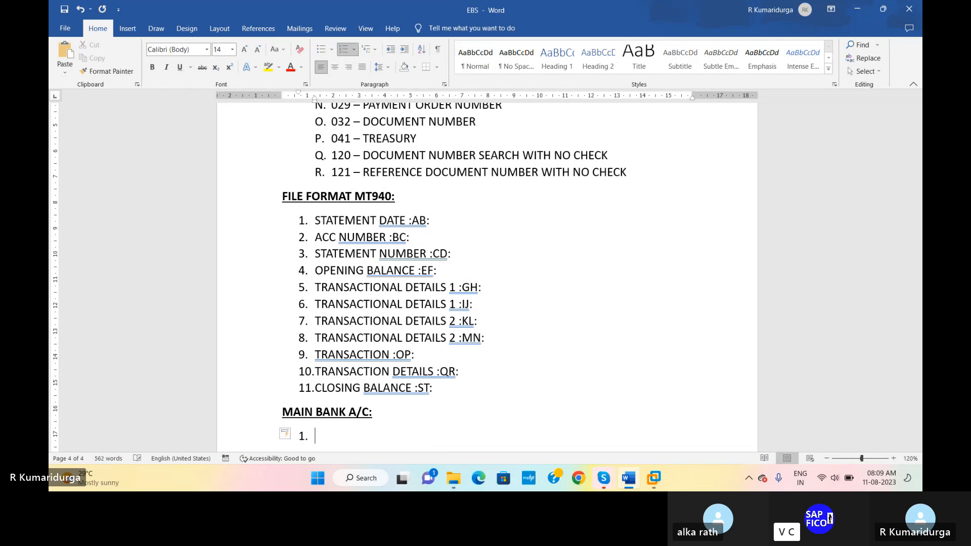
{"action": "type", "text": " IDBI MANI"}
{"action": "key", "text": "BackSpace"}
{"action": "key", "text": "BackSpace"}
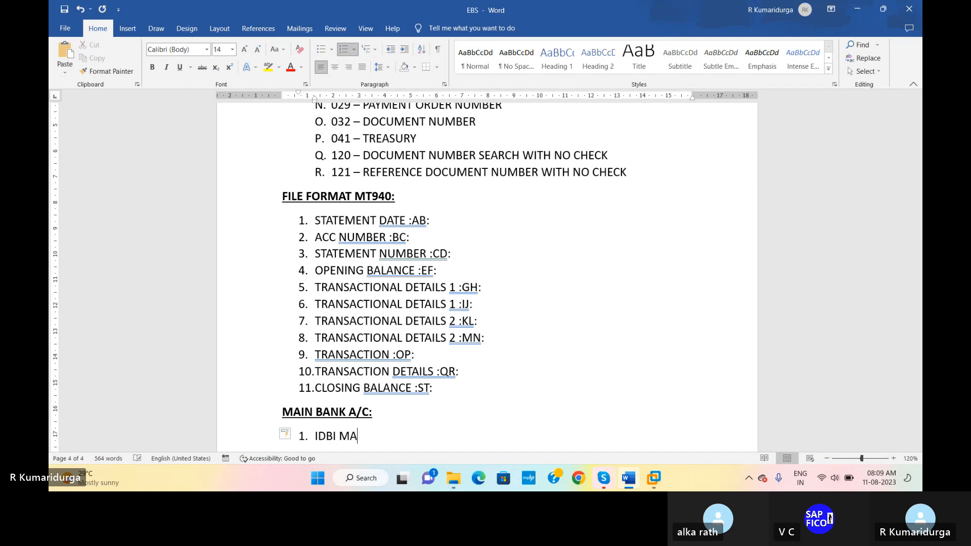
{"action": "type", "text": "IN BAK"}
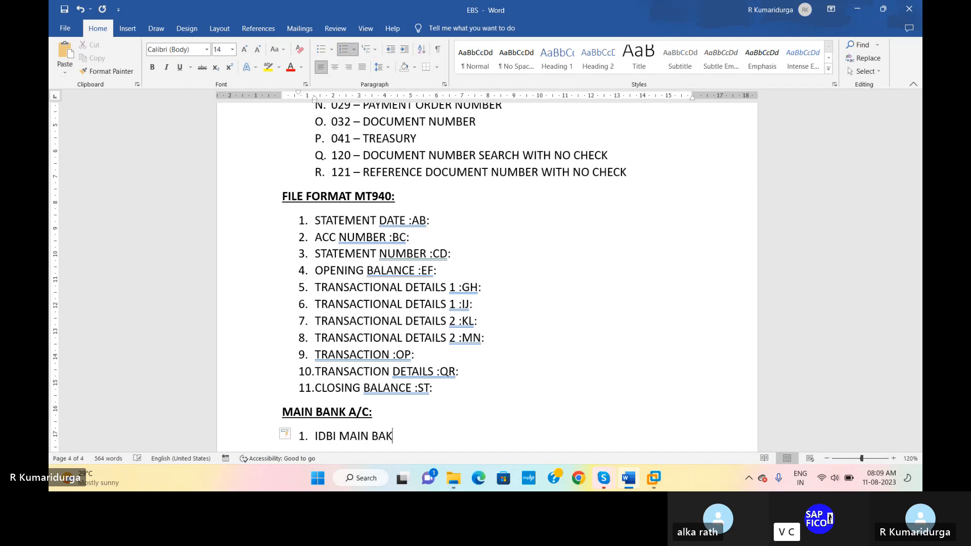
{"action": "key", "text": "BackSpace"}
{"action": "type", "text": "NK "}
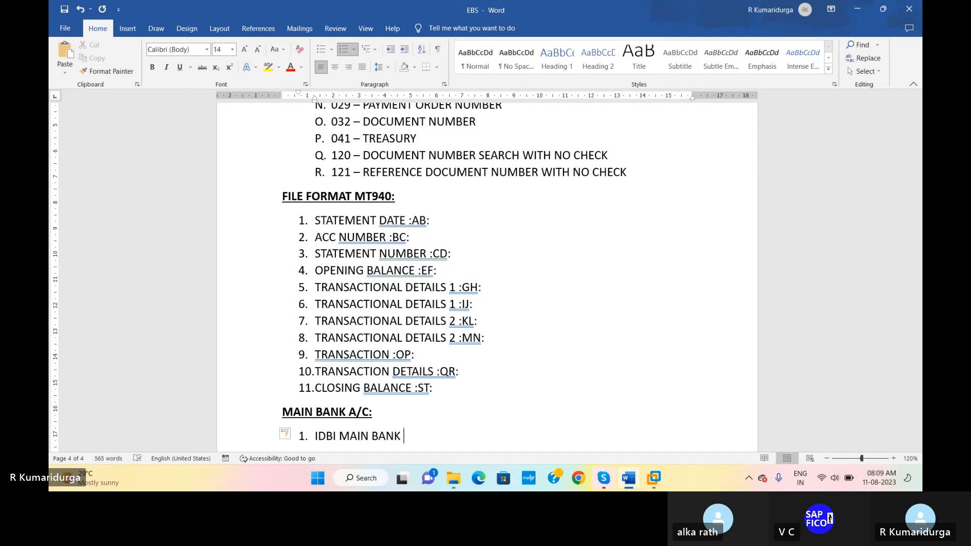
{"action": "type", "text": "A/C"}
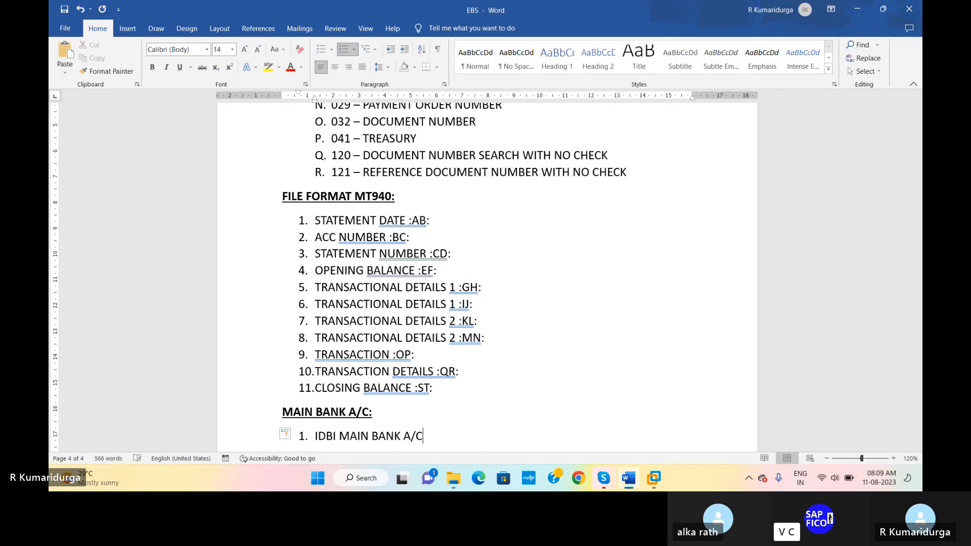
{"action": "key", "text": "Return"}
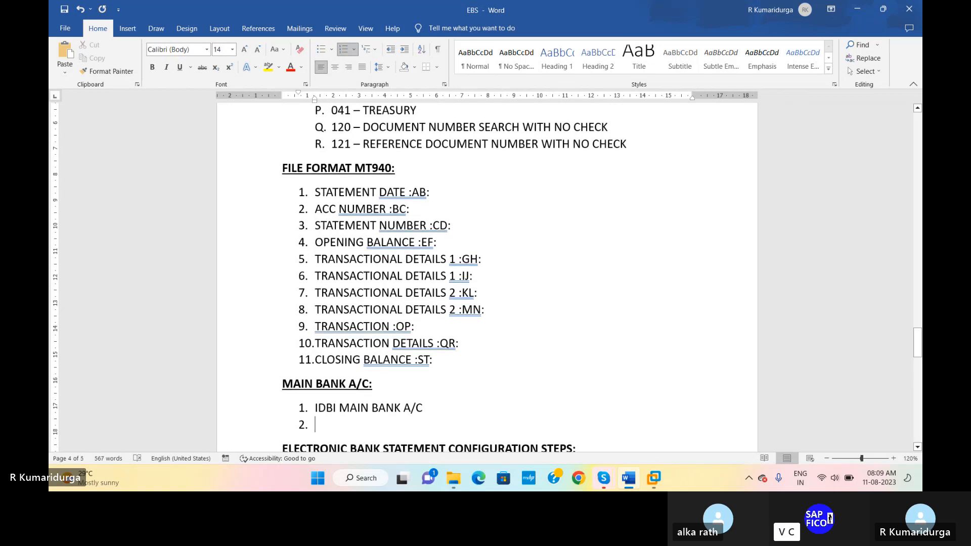
Enter "AXIS OUTGOING BANK A/C" as the second item of the main bank list and start a third item
{"action": "type", "text": "AXIS "}
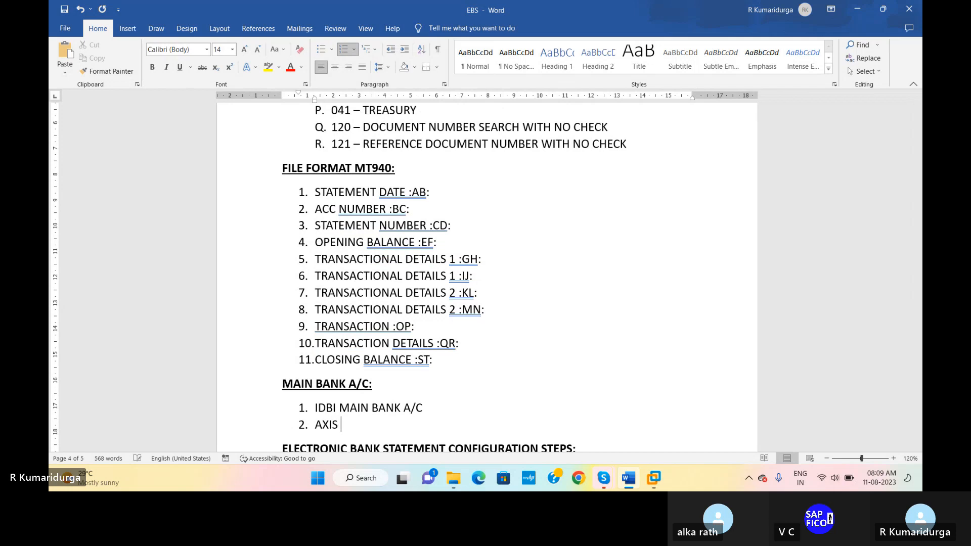
{"action": "type", "text": "OUTGOING BAK"}
{"action": "key", "text": "BackSpace"}
{"action": "type", "text": "N"}
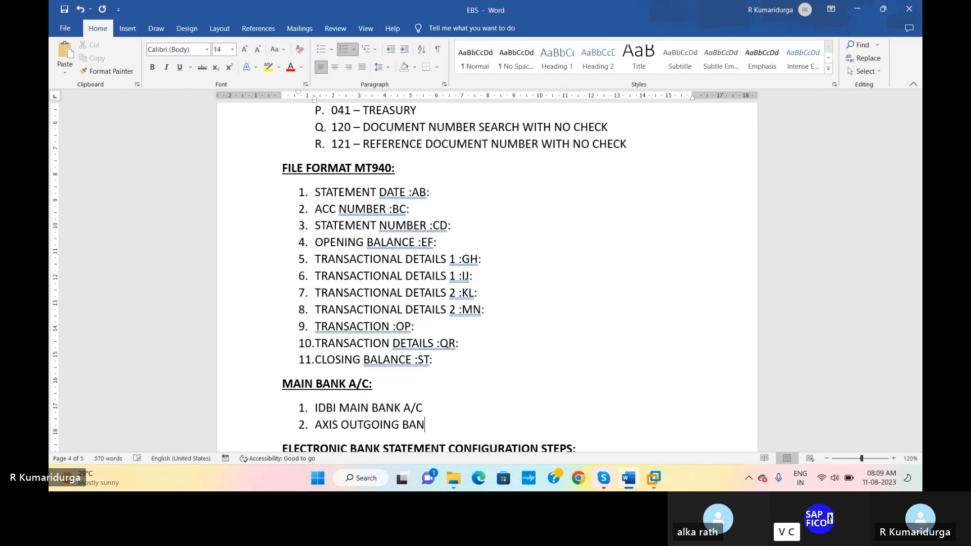
{"action": "type", "text": "K A/C"}
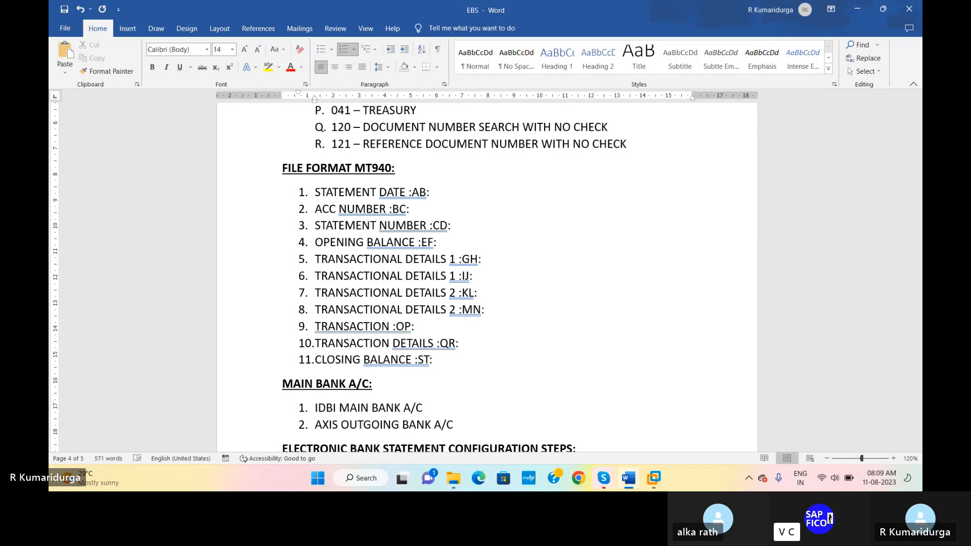
{"action": "key", "text": "Return"}
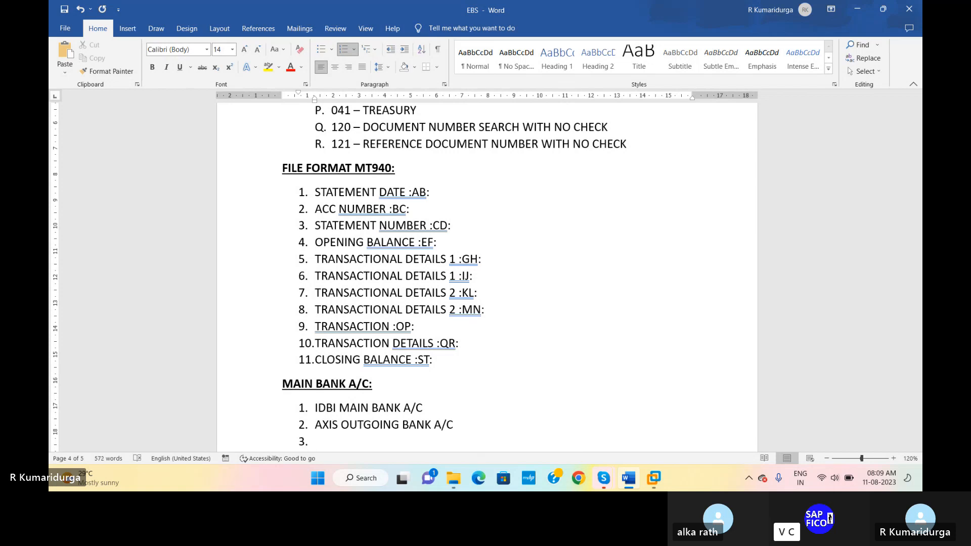
Enter "INCOMING UNION BANK A/C" as the third item of the main bank list and start a fourth item
{"action": "type", "text": "INCOMING UNI"}
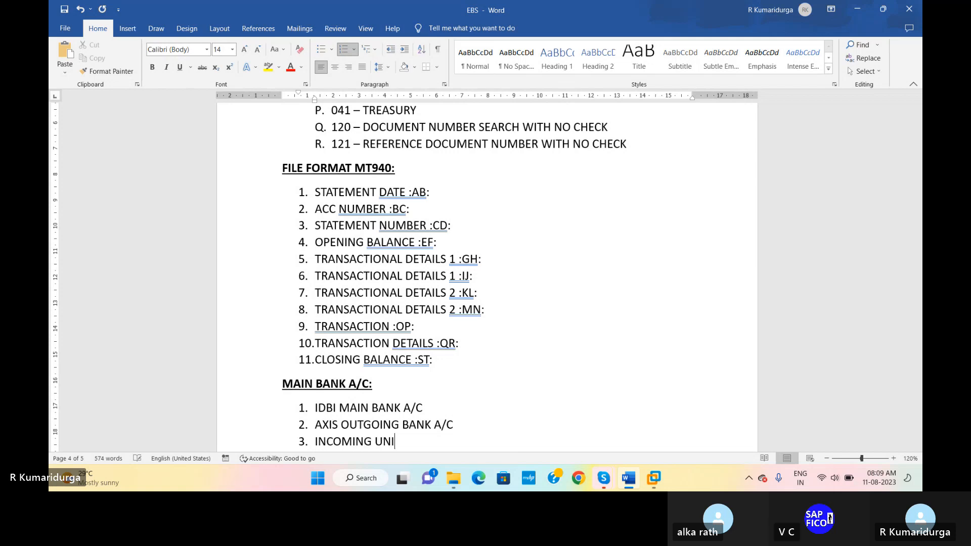
{"action": "type", "text": "ON BANK "}
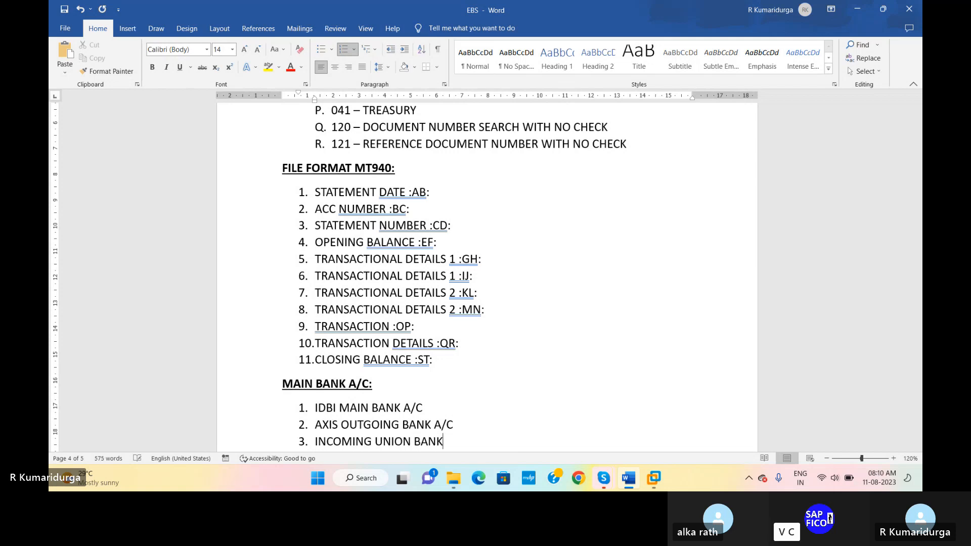
{"action": "type", "text": "A/C"}
{"action": "key", "text": "Return"}
Enter "BANK CHARGES" as the fourth item of the main bank list and start a fifth item
{"action": "type", "text": "BANK CH"}
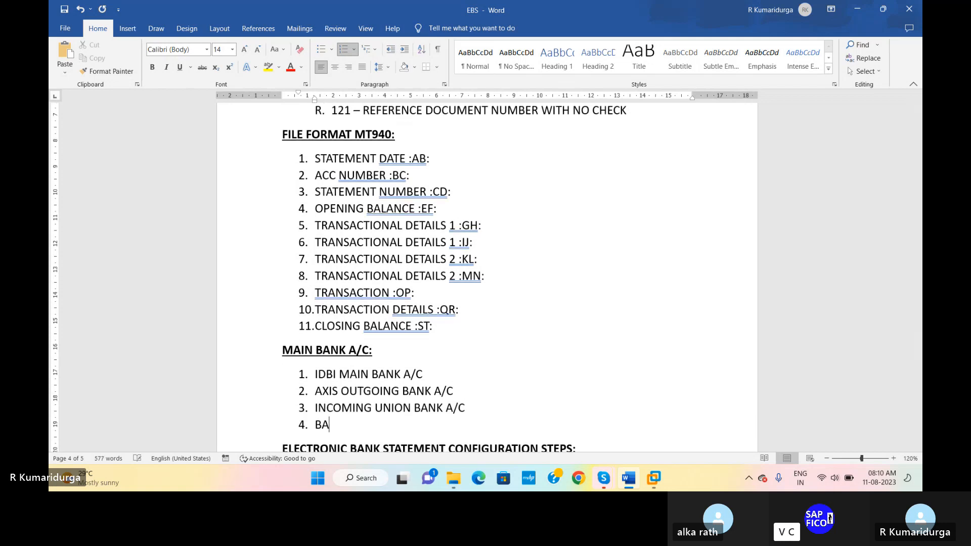
{"action": "type", "text": "GES"}
{"action": "key", "text": "Return"}
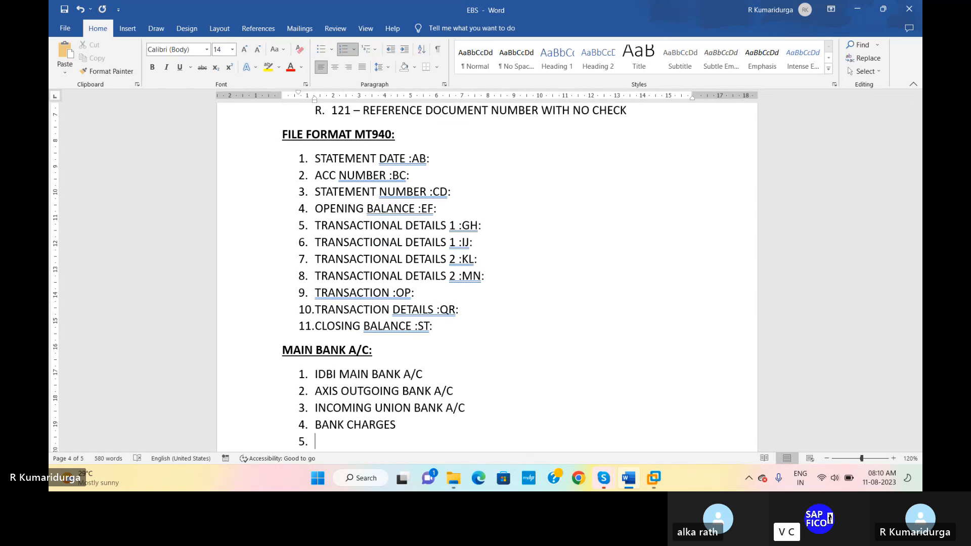
Enter "INTEREST RECEIPT A/C" as the fifth item of the main bank list
{"action": "type", "text": "INTER"}
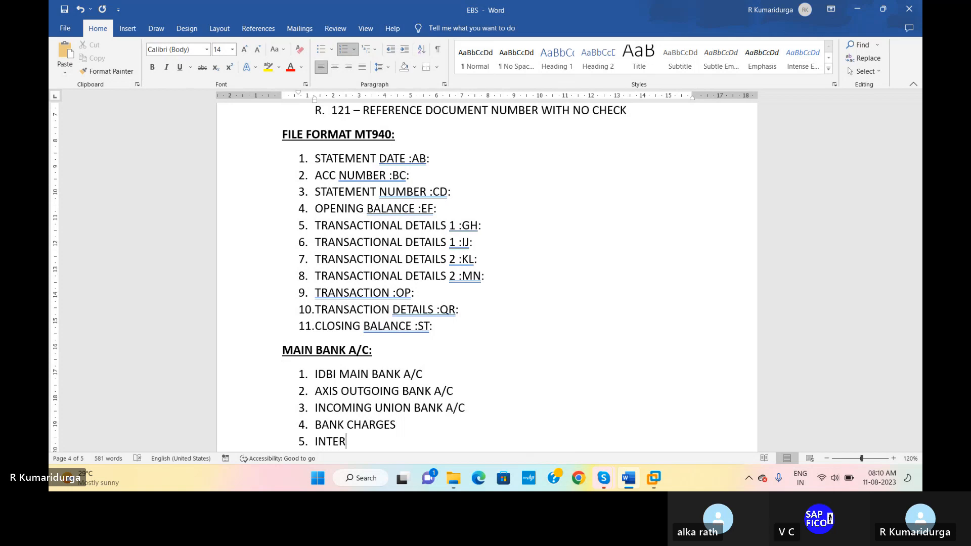
{"action": "type", "text": "EST RECEIPT"}
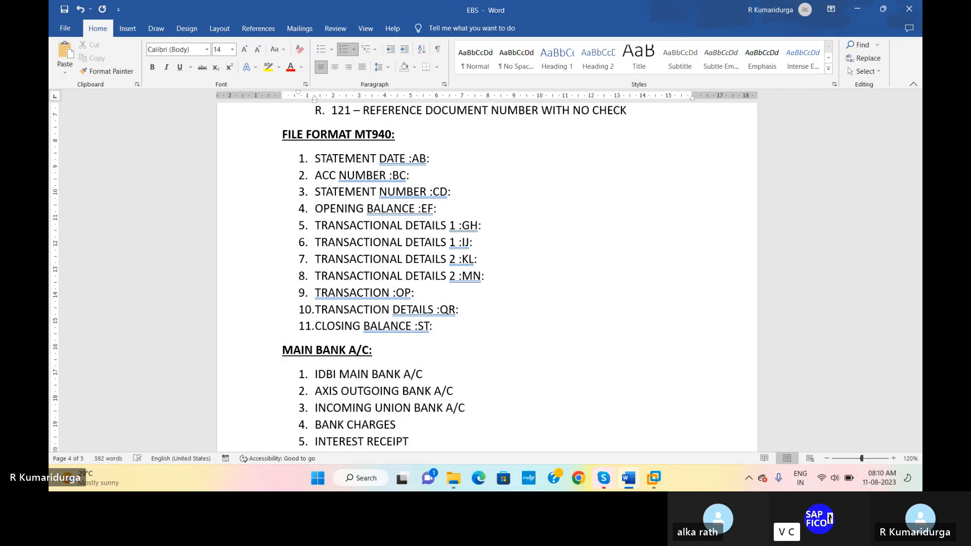
{"action": "type", "text": " A/C"}
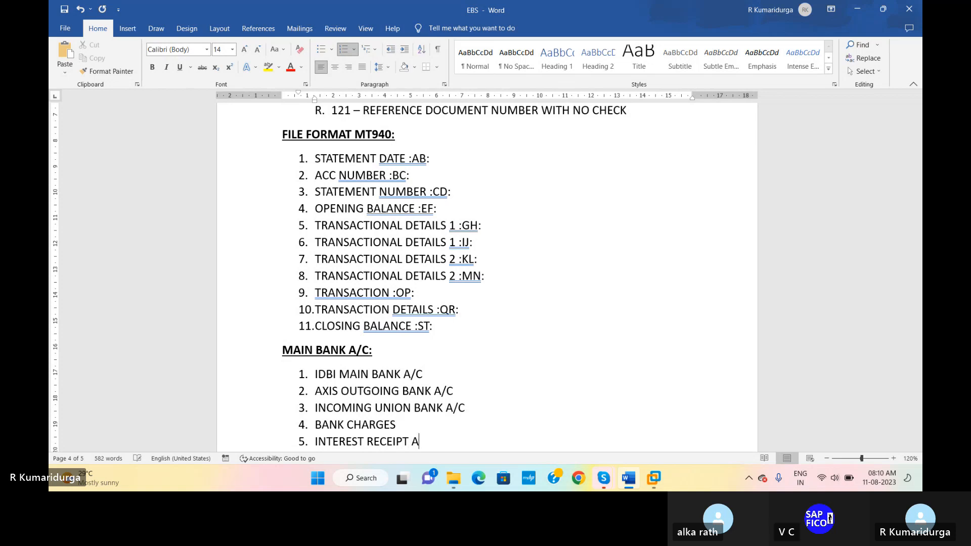
{"action": "key", "text": "Return"}
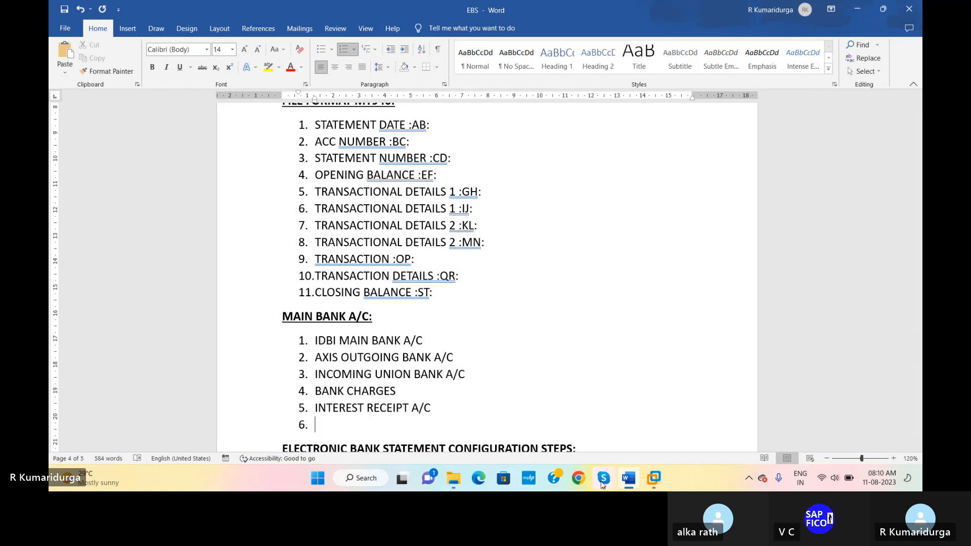
{"action": "mouse_move", "coordinate": [602, 484]}
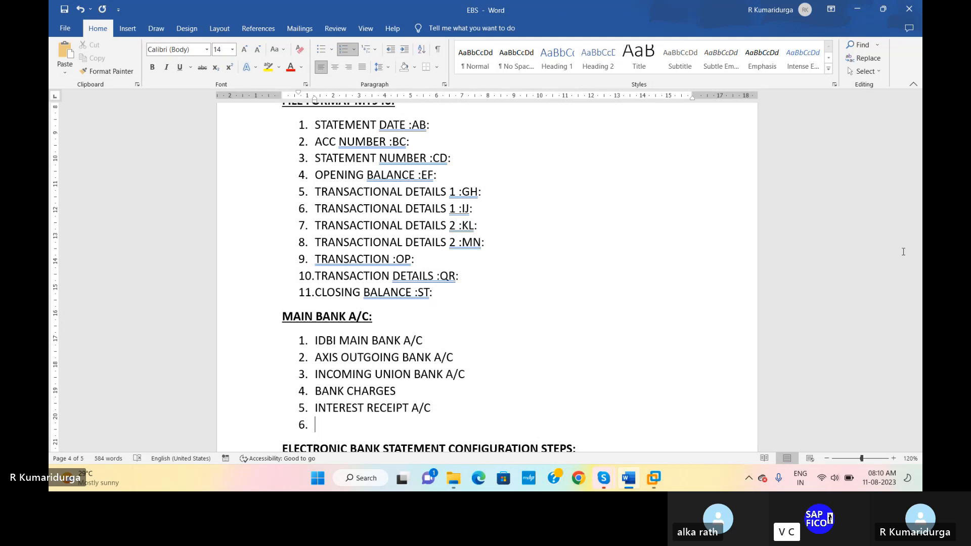
{"action": "key", "text": "BackSpace"}
{"action": "key", "text": "BackSpace"}
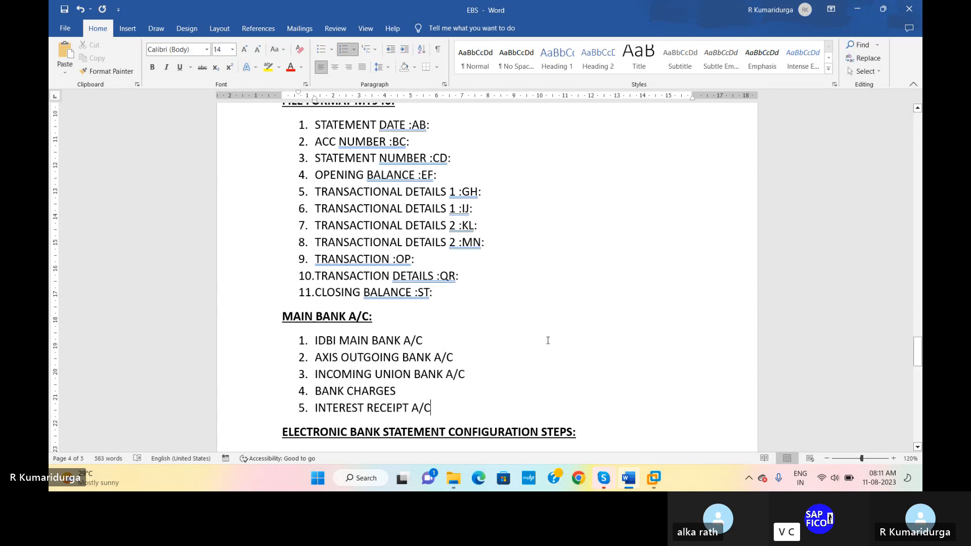
Go to the house bank creation item in the configuration steps list and switch to the SAP system
{"action": "scroll", "coordinate": [547, 340], "scroll_direction": "down", "scroll_amount": 3}
{"action": "scroll", "coordinate": [548, 341], "scroll_direction": "down", "scroll_amount": 1}
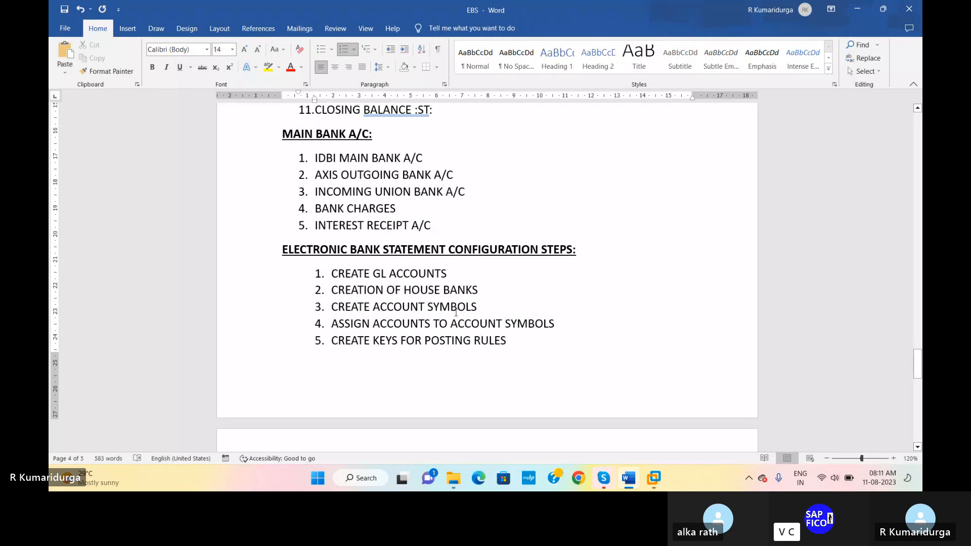
{"action": "left_click", "coordinate": [472, 289]}
{"action": "left_click", "coordinate": [486, 290]}
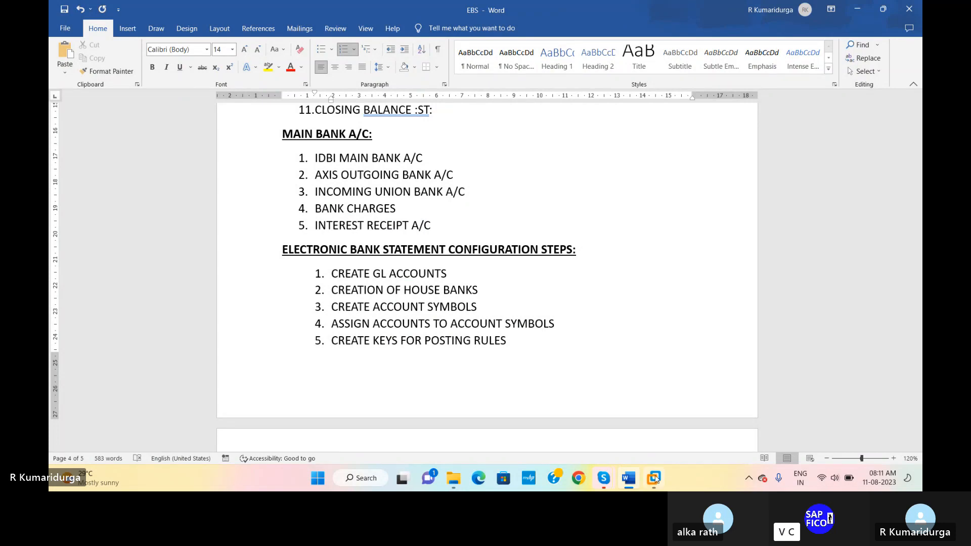
{"action": "mouse_move", "coordinate": [654, 478]}
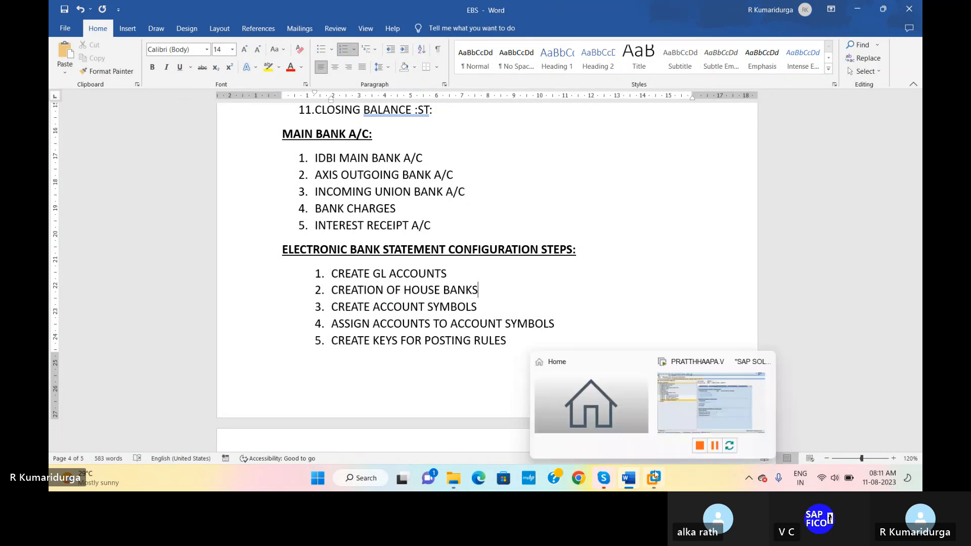
{"action": "left_click", "coordinate": [689, 416]}
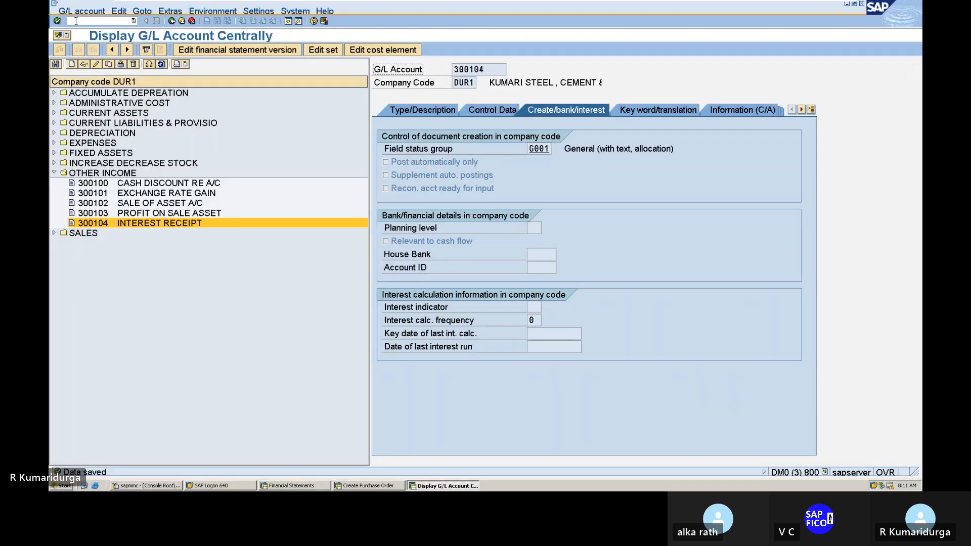
Open the payment program customizing with transaction FBZP
{"action": "left_click", "coordinate": [76, 21]}
{"action": "type", "text": "/NFBZP"}
{"action": "key", "text": "Return"}
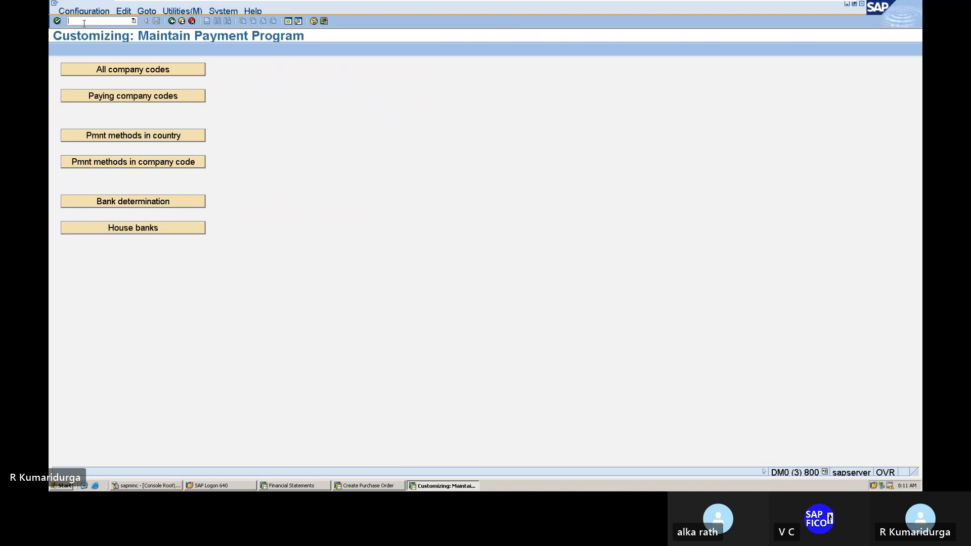
Open the SAP Customizing Implementation Guide and expand Bank Accounting under Financial Accounting (New)
{"action": "left_click", "coordinate": [93, 50]}
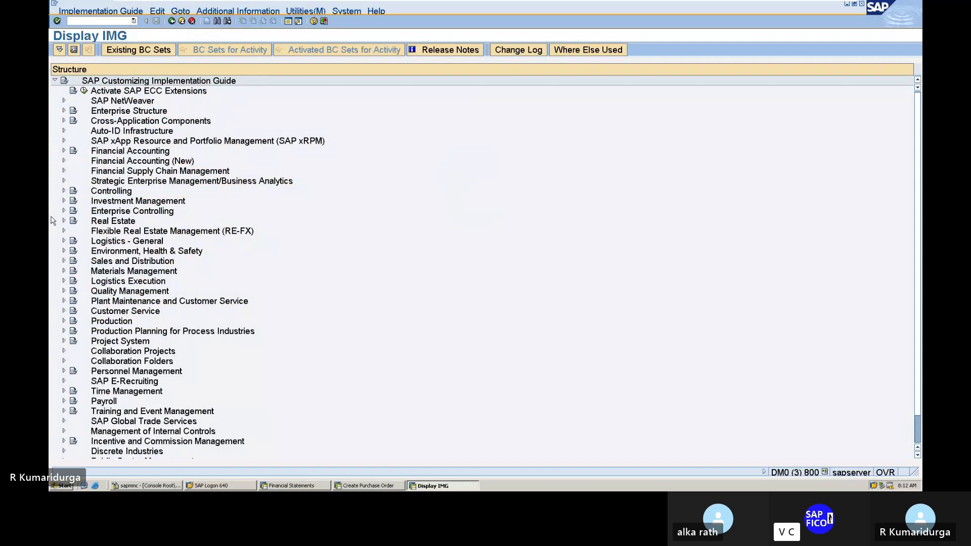
{"action": "left_click", "coordinate": [63, 161]}
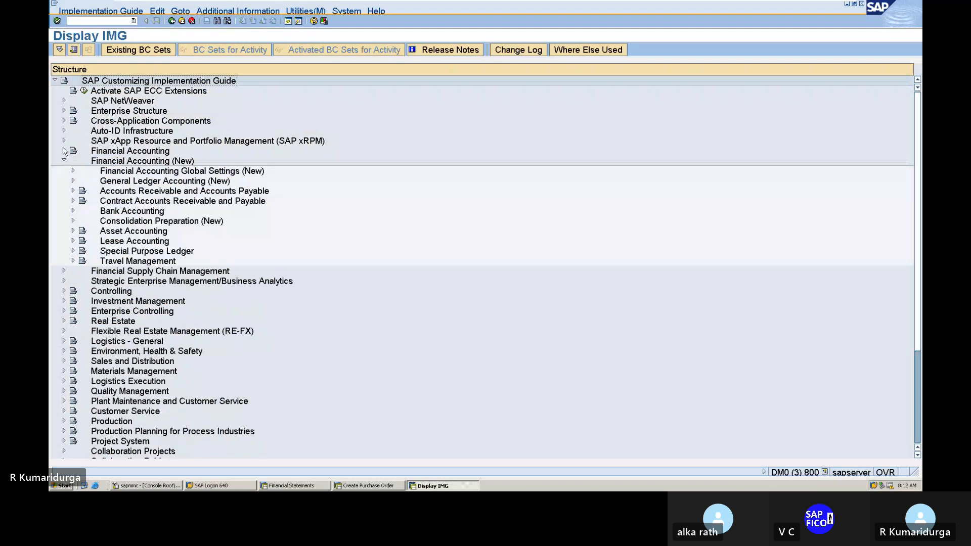
{"action": "left_click", "coordinate": [65, 151]}
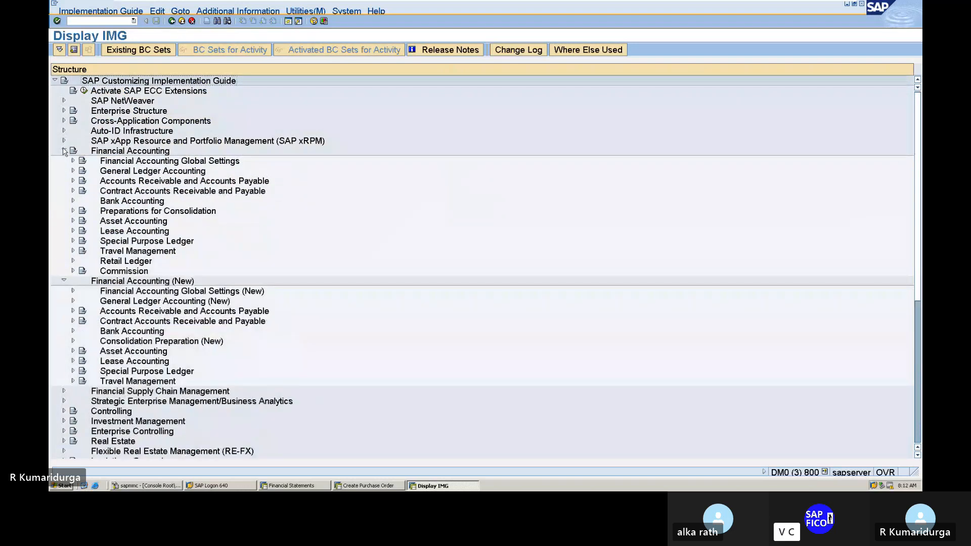
{"action": "left_click", "coordinate": [65, 151]}
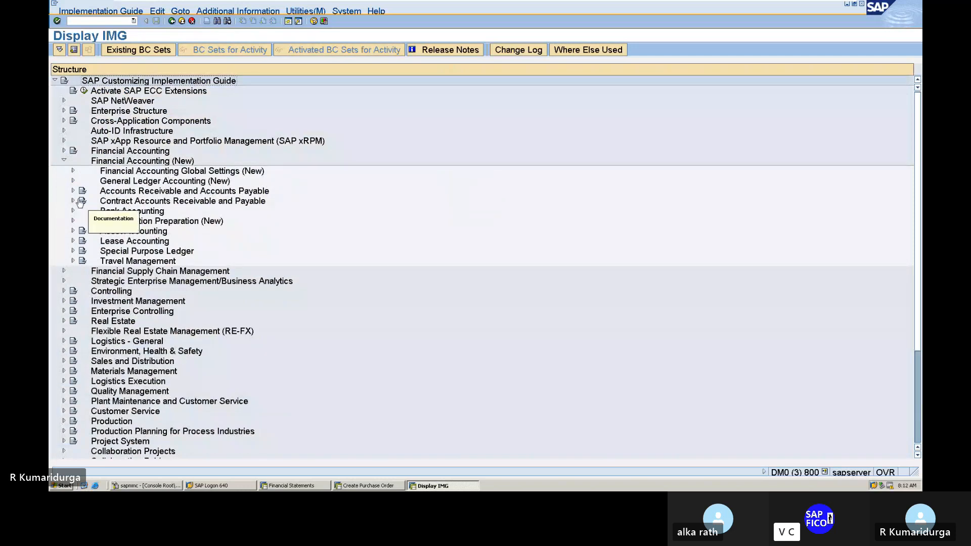
{"action": "left_click", "coordinate": [73, 172]}
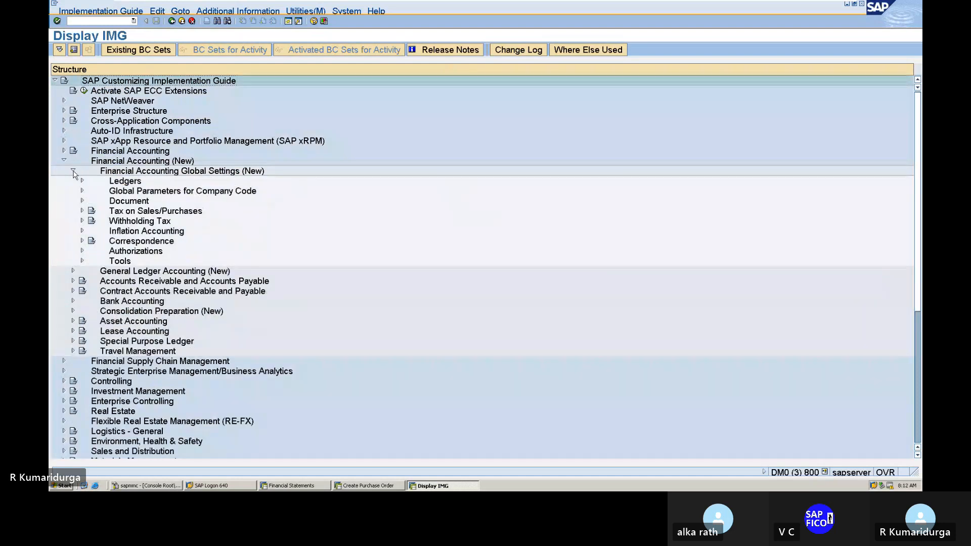
{"action": "left_click", "coordinate": [73, 172]}
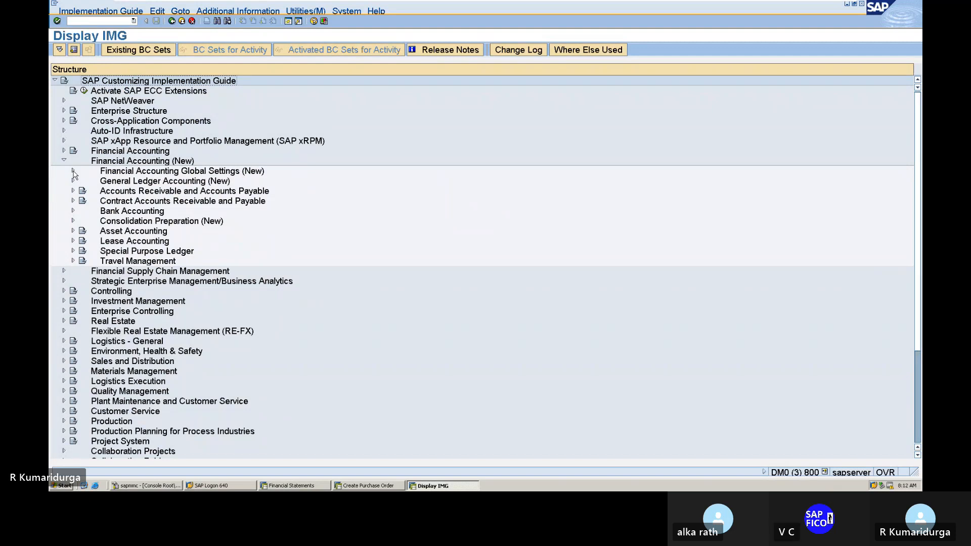
{"action": "left_click", "coordinate": [73, 212]}
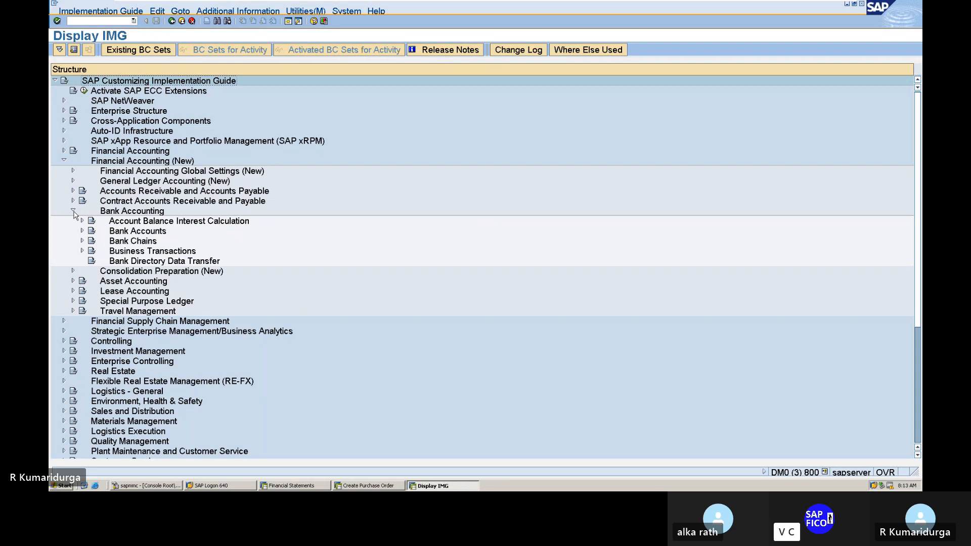
{"action": "mouse_move", "coordinate": [787, 5]}
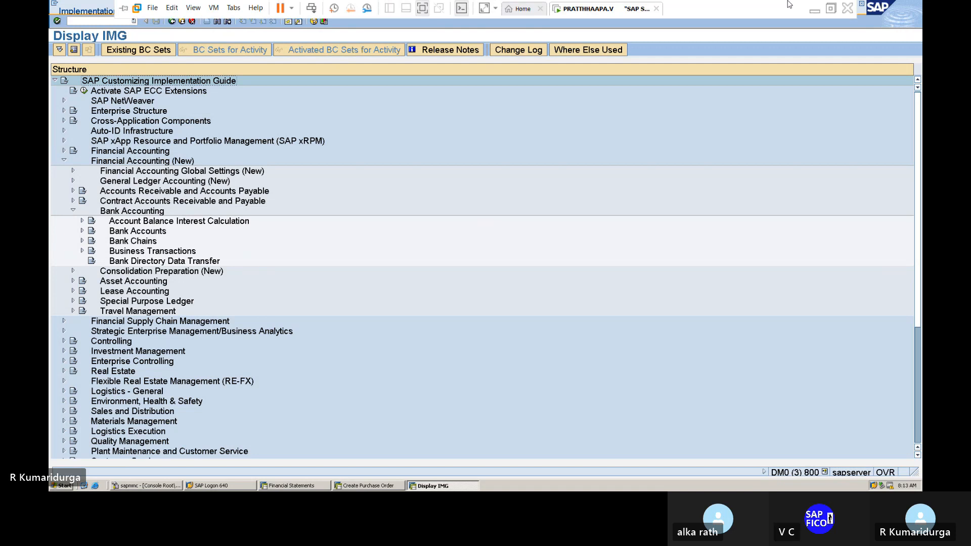
{"action": "left_click", "coordinate": [814, 9]}
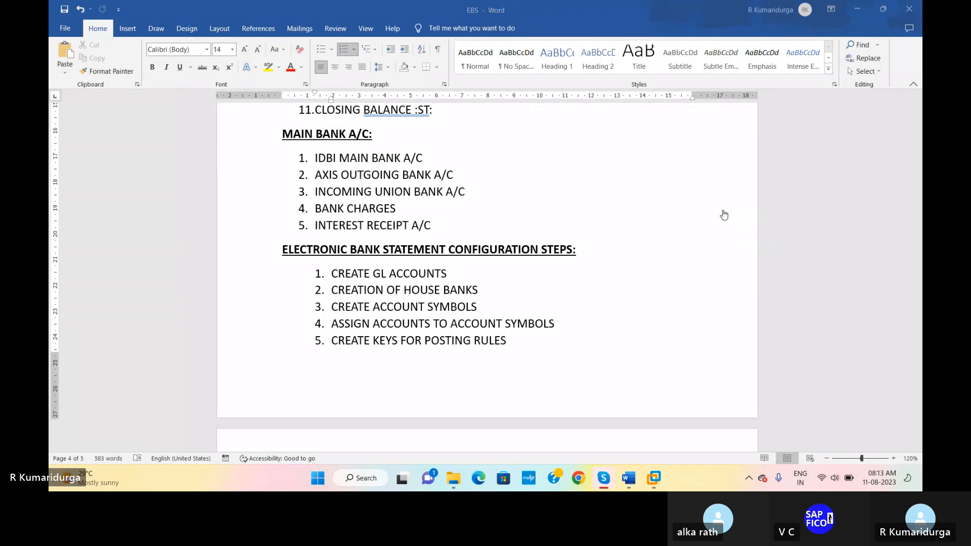
{"action": "mouse_move", "coordinate": [654, 478]}
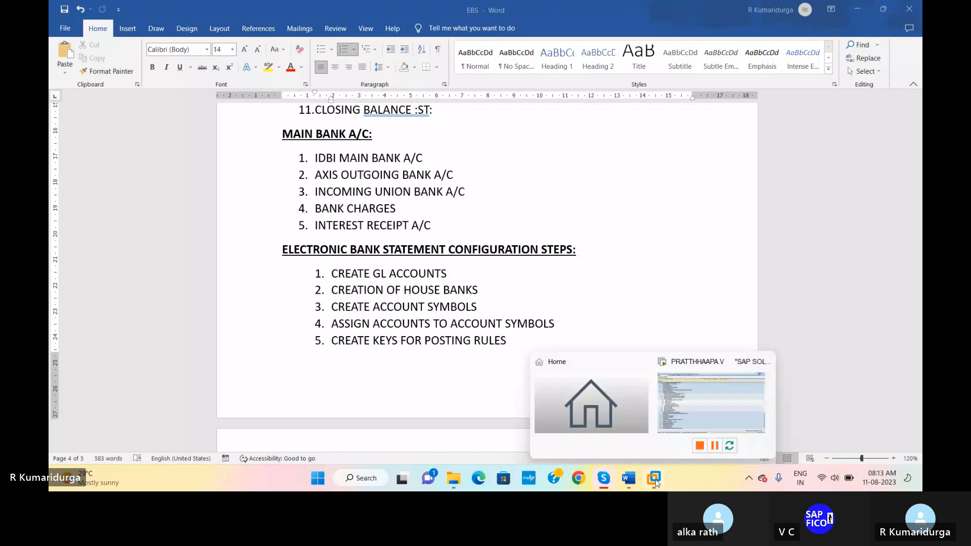
{"action": "left_click", "coordinate": [688, 394]}
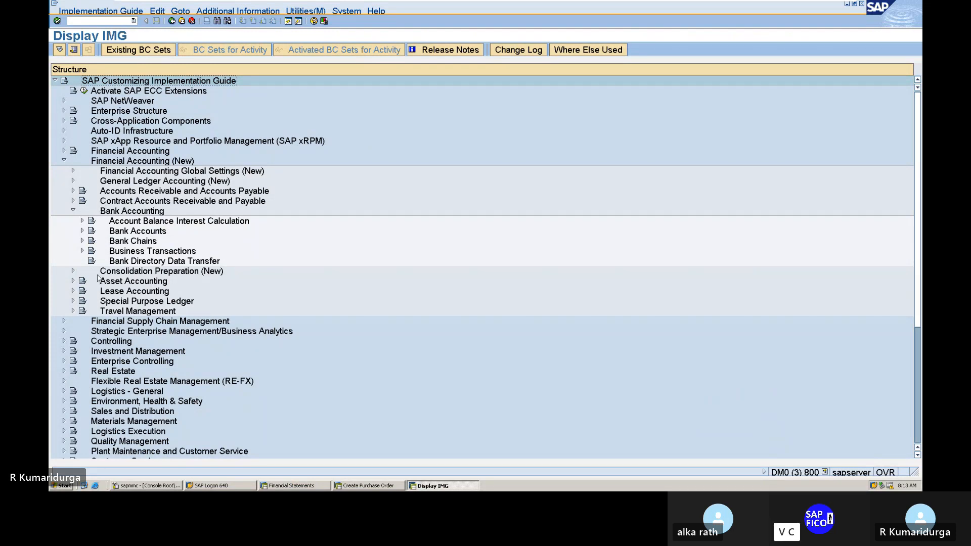
Open Define House Banks under Bank Accounts for company code DUR1
{"action": "left_click", "coordinate": [82, 232]}
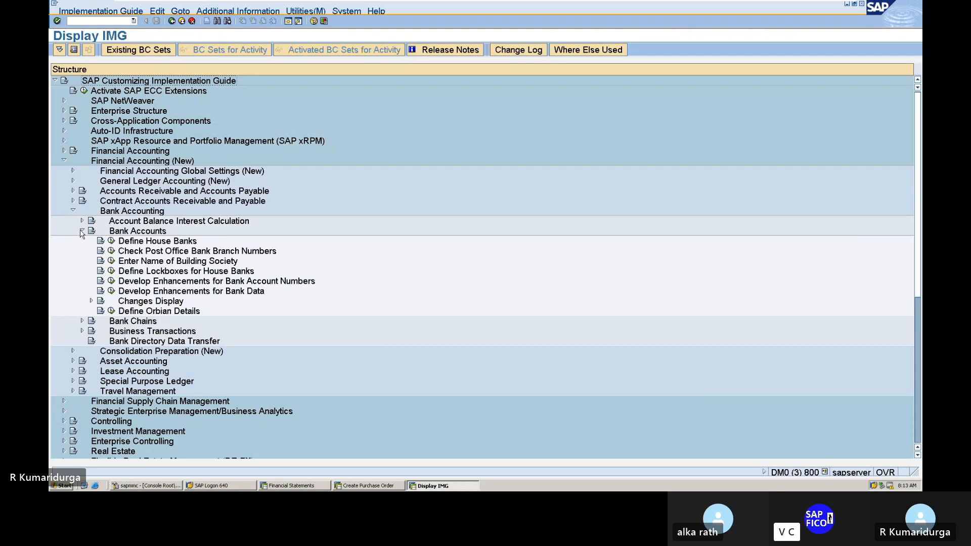
{"action": "left_click", "coordinate": [111, 242]}
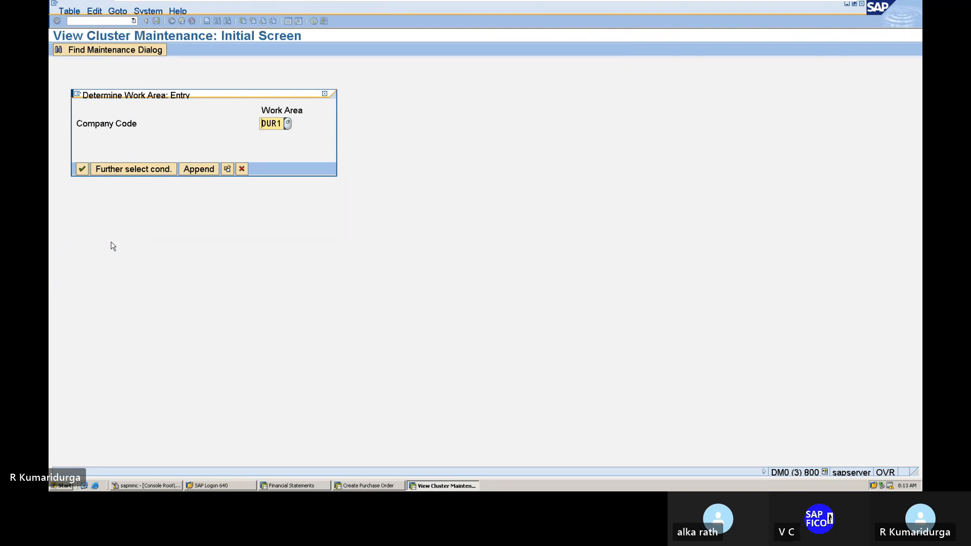
{"action": "left_click", "coordinate": [82, 170]}
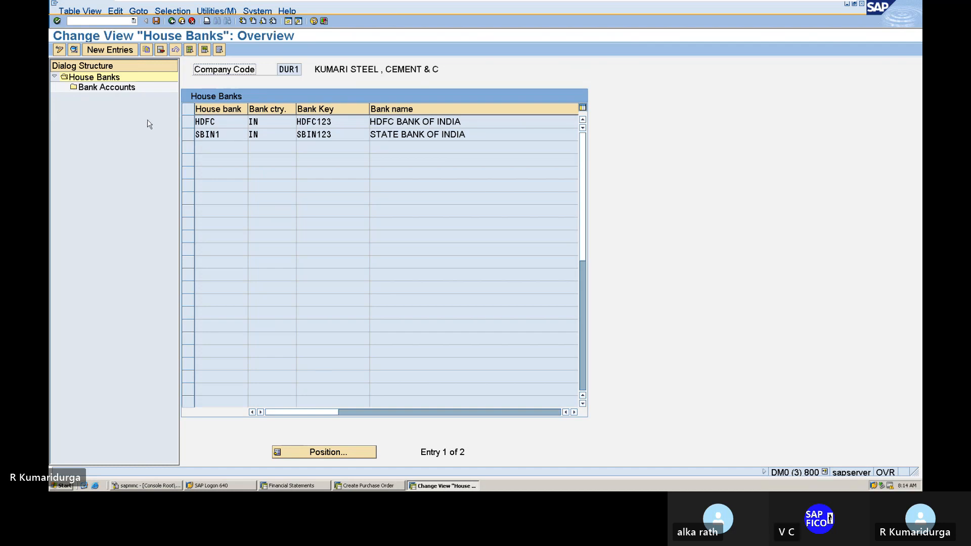
Start a new house bank IDBI with bank country IN and bank key IDBI12345, and open then cancel its bank data creation
{"action": "left_click", "coordinate": [104, 50]}
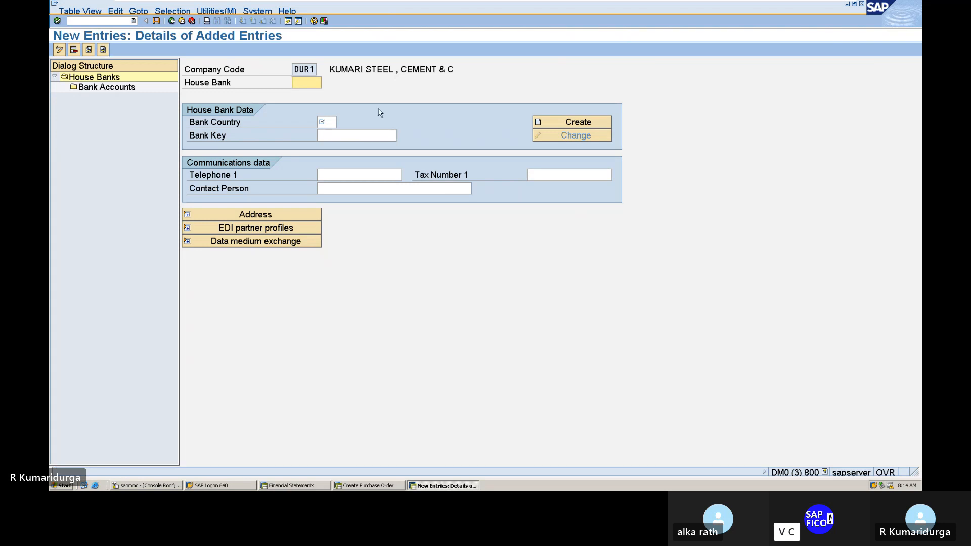
{"action": "type", "text": "IDBI"}
{"action": "left_click", "coordinate": [332, 120]}
{"action": "type", "text": "I"}
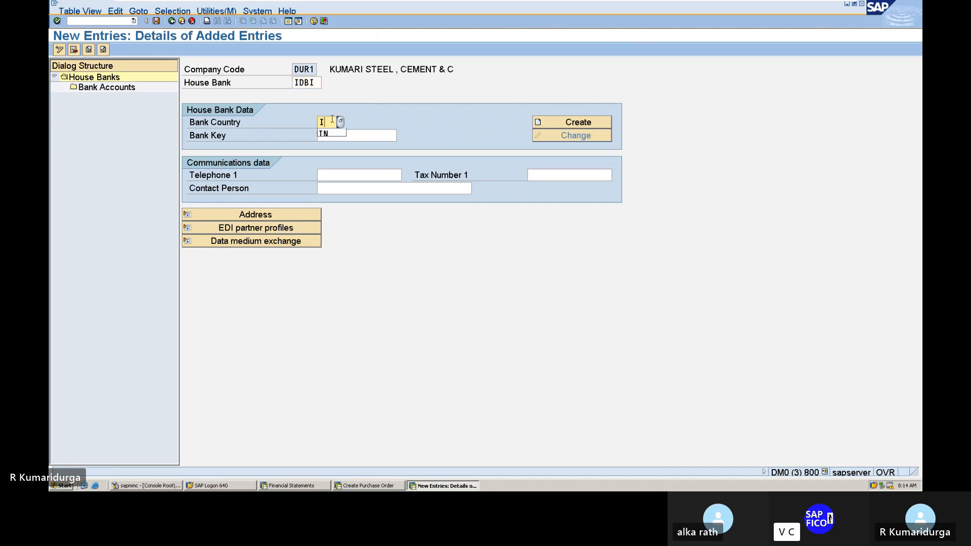
{"action": "type", "text": "N"}
{"action": "left_click", "coordinate": [324, 136]}
{"action": "type", "text": "IDBI"}
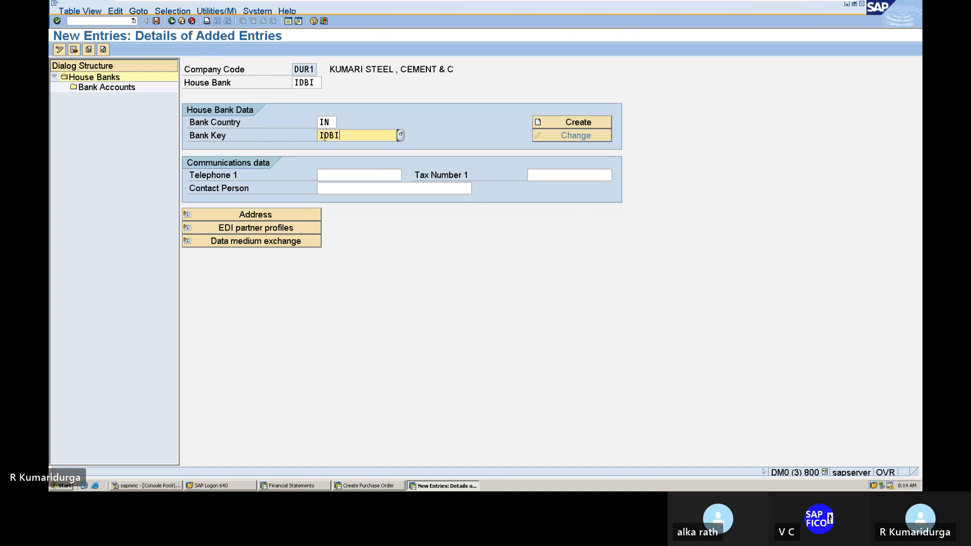
{"action": "type", "text": "123"}
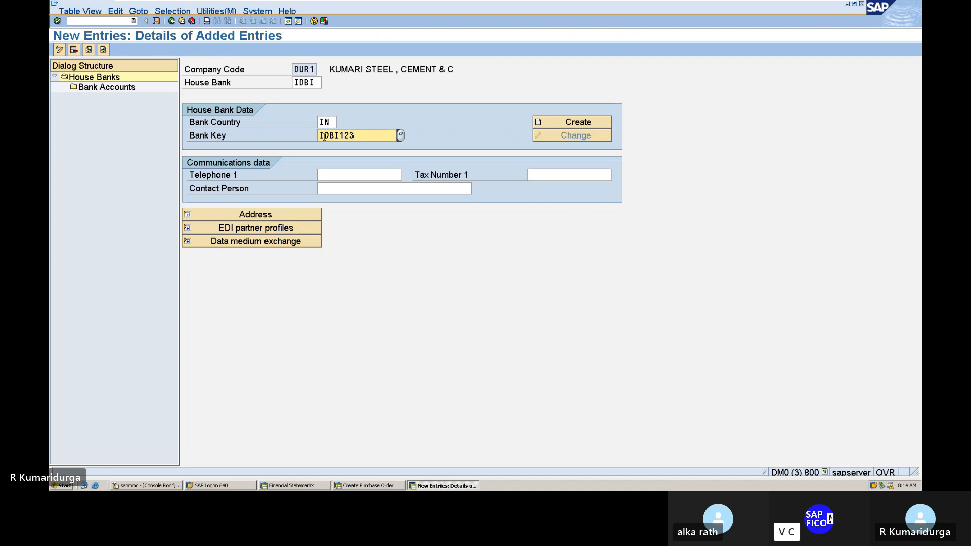
{"action": "type", "text": "45"}
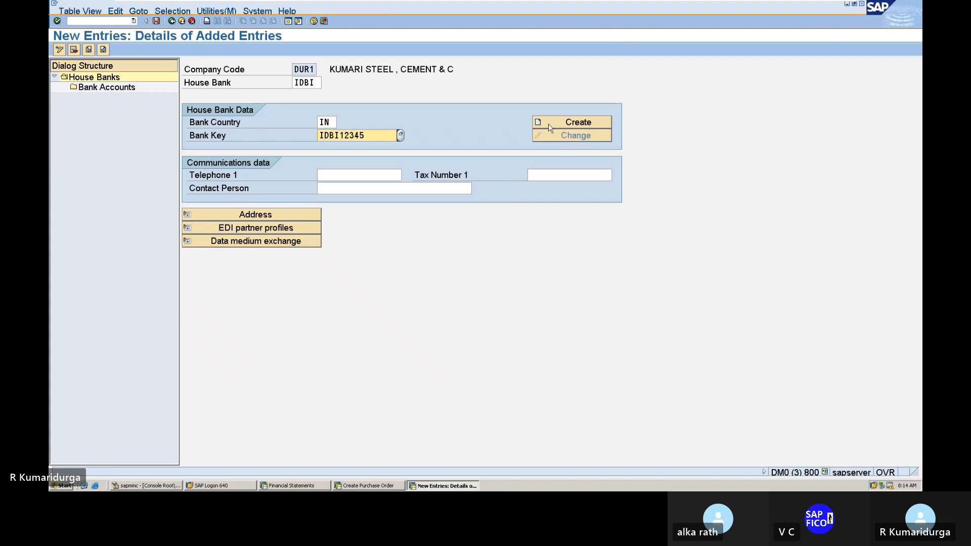
{"action": "left_click", "coordinate": [550, 126]}
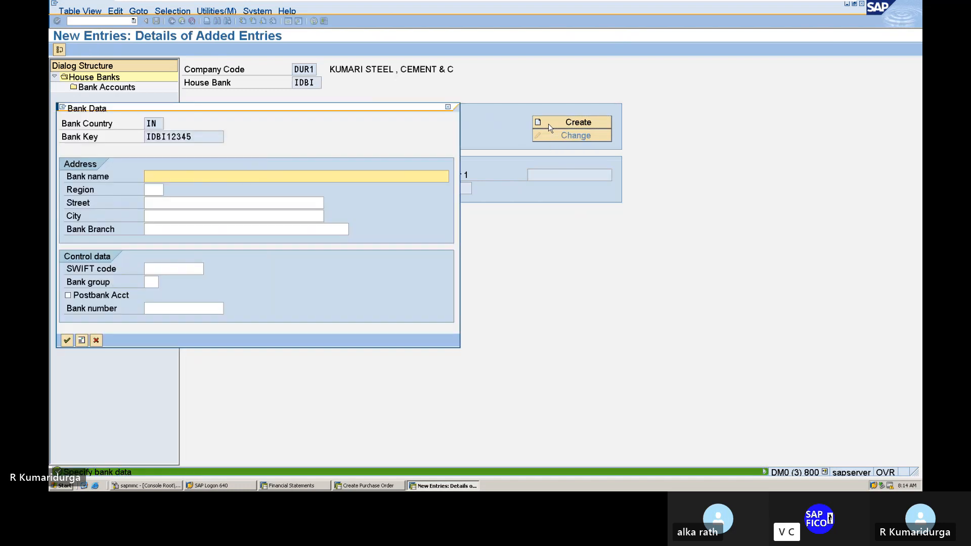
{"action": "left_click", "coordinate": [448, 108]}
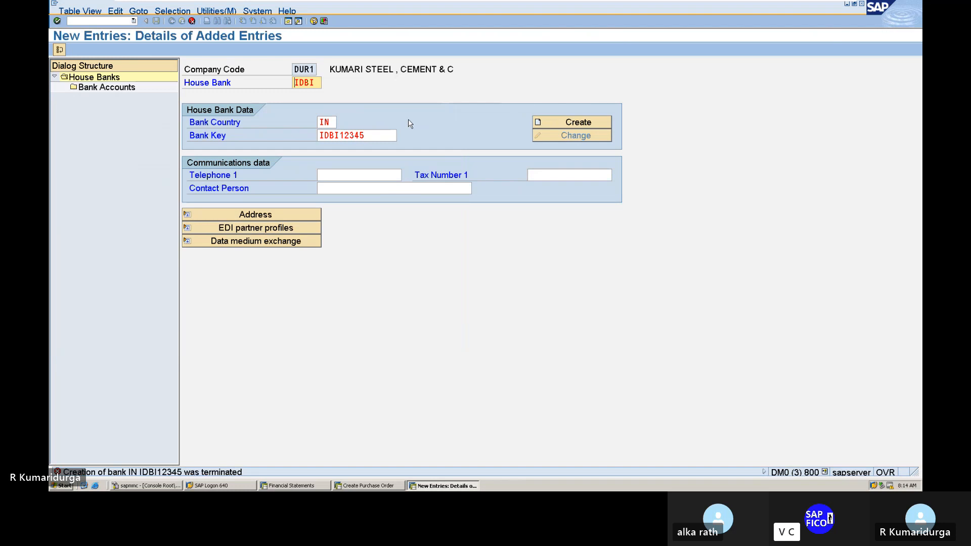
Remove the IDBI prefix so the bank key is 12345, and try to create the bank with it
{"action": "left_click", "coordinate": [381, 134]}
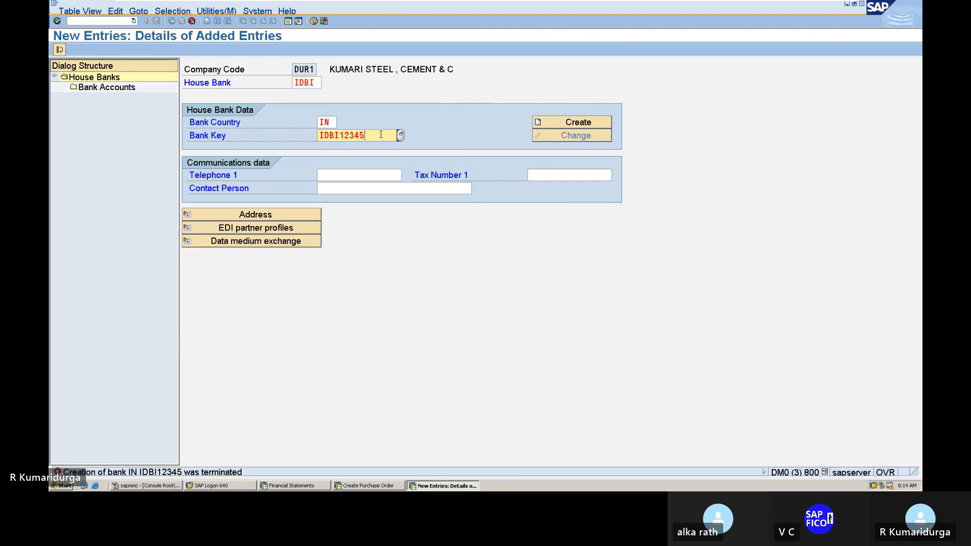
{"action": "left_click", "coordinate": [341, 136]}
{"action": "key", "text": "BackSpace"}
{"action": "key", "text": "BackSpace"}
{"action": "key", "text": "BackSpace"}
{"action": "key", "text": "BackSpace"}
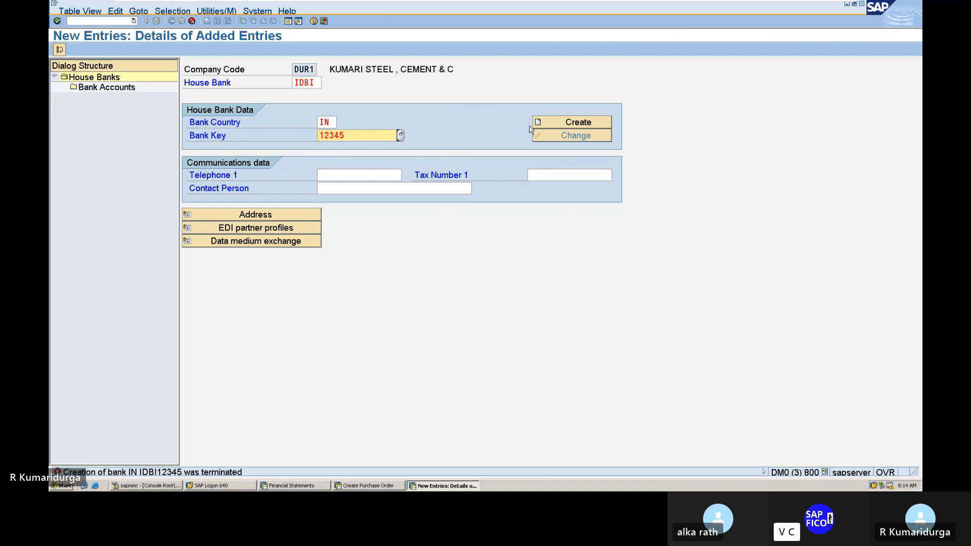
{"action": "left_click", "coordinate": [549, 127]}
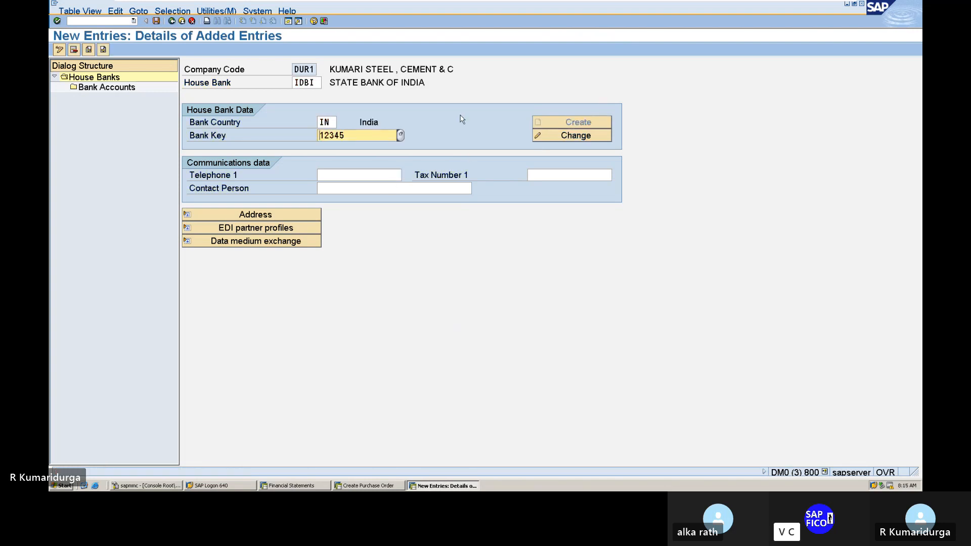
Try bank key 123456 for the IDBI house bank and display the address data of that bank
{"action": "left_click", "coordinate": [545, 121]}
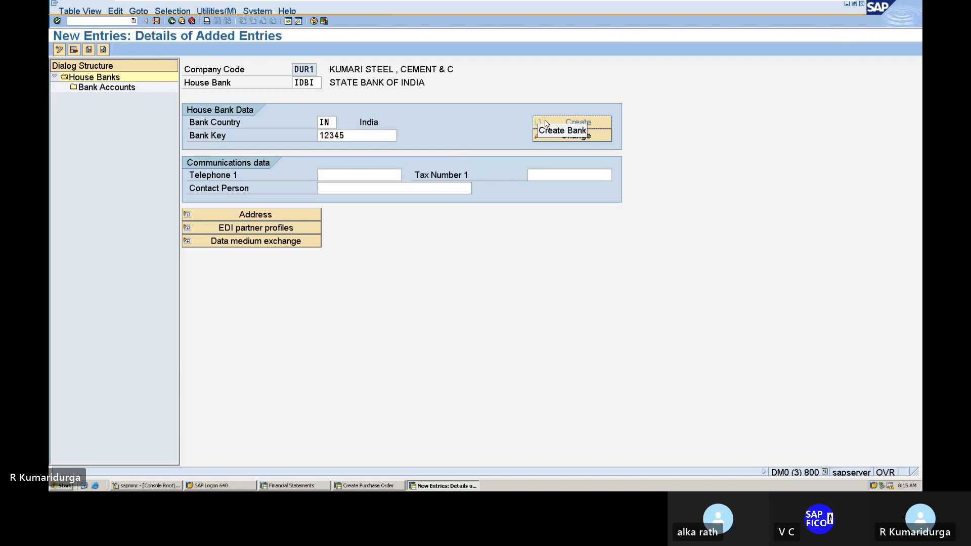
{"action": "left_click", "coordinate": [362, 137]}
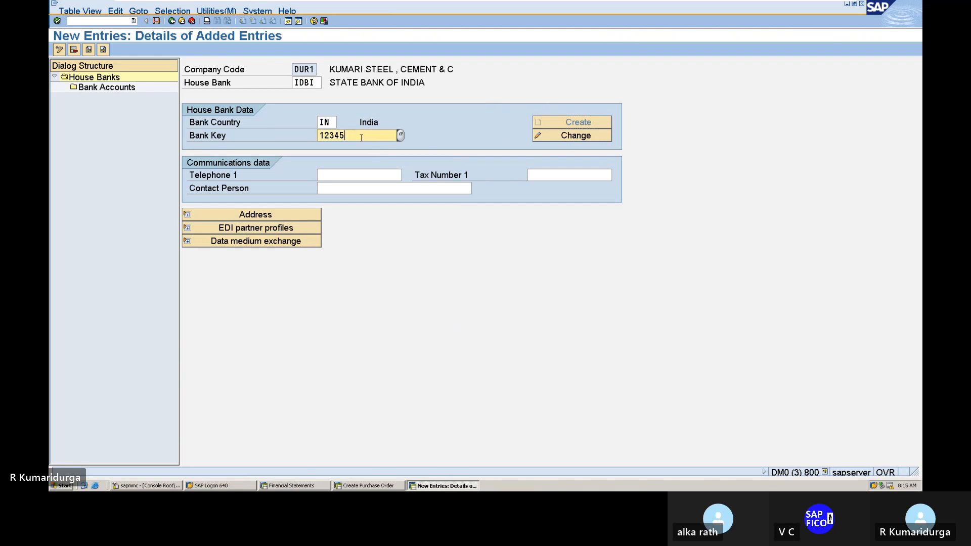
{"action": "key", "text": "BackSpace"}
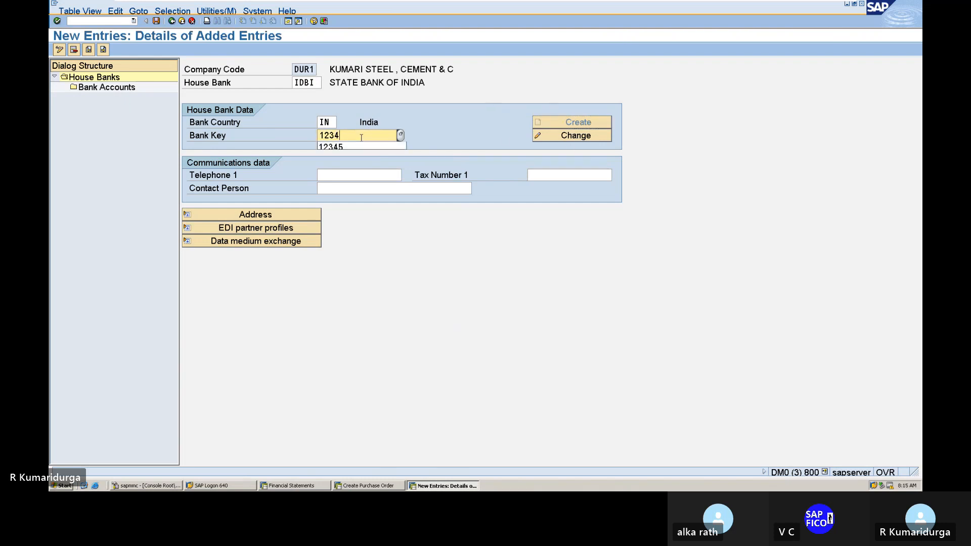
{"action": "type", "text": "56"}
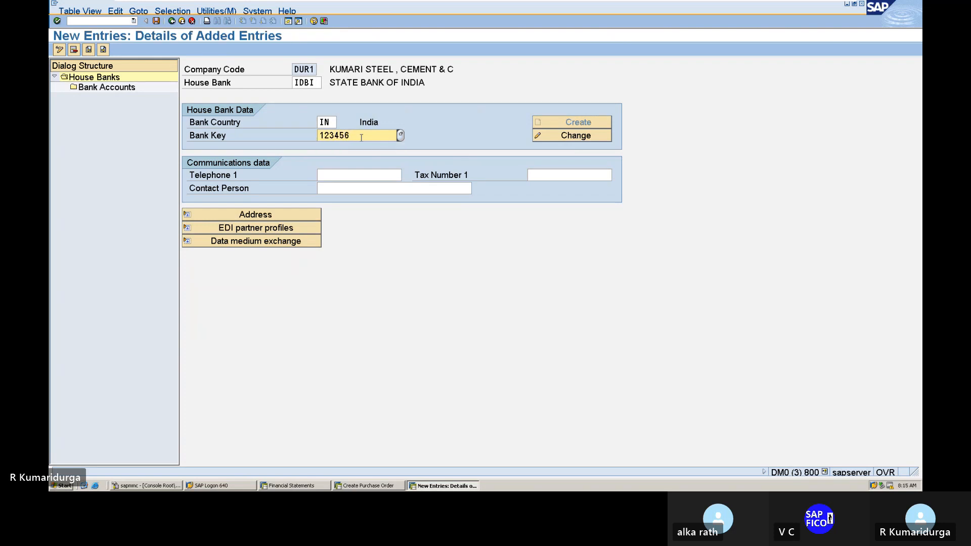
{"action": "key", "text": "Return"}
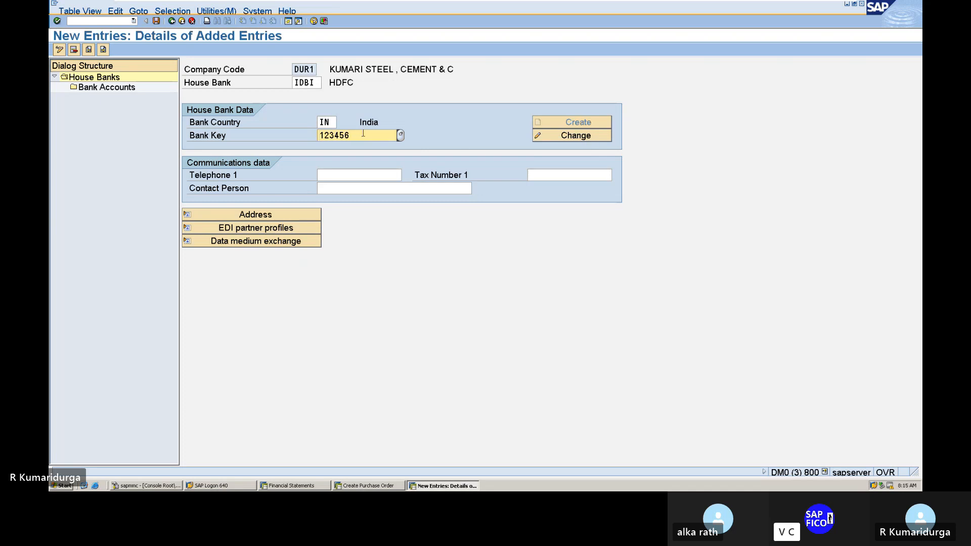
{"action": "left_click", "coordinate": [286, 219]}
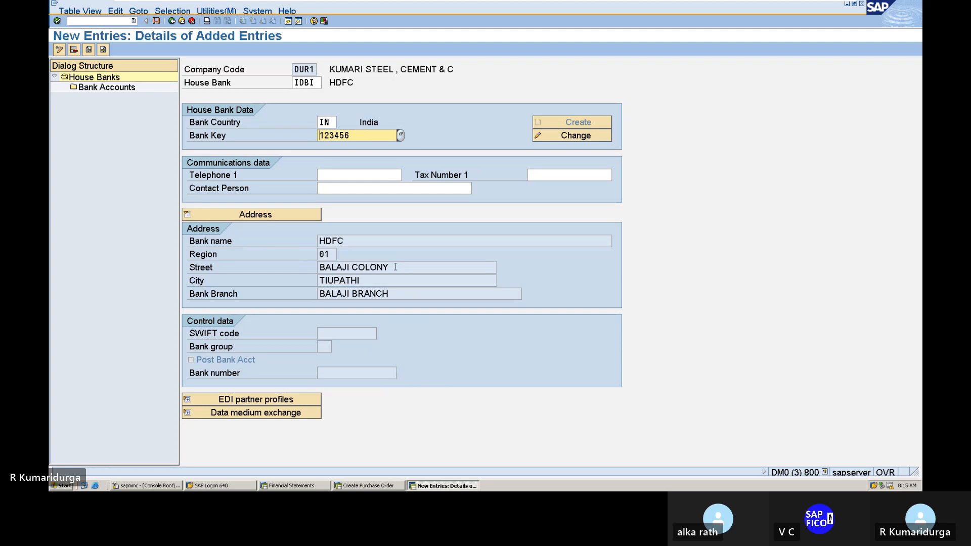
Discard the unsaved house bank entry and reopen Define House Banks for company code DUR1
{"action": "left_click", "coordinate": [172, 22]}
{"action": "left_click", "coordinate": [171, 21]}
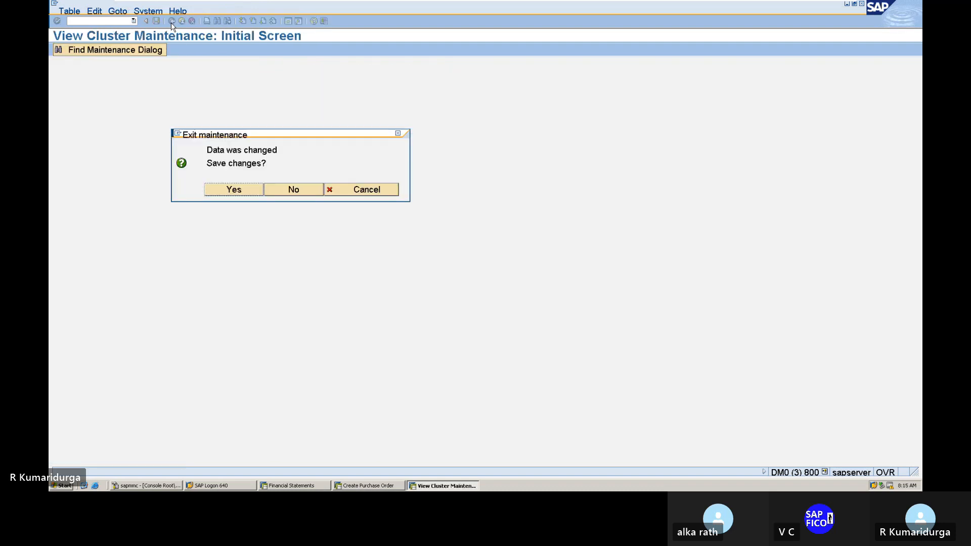
{"action": "left_click", "coordinate": [284, 191]}
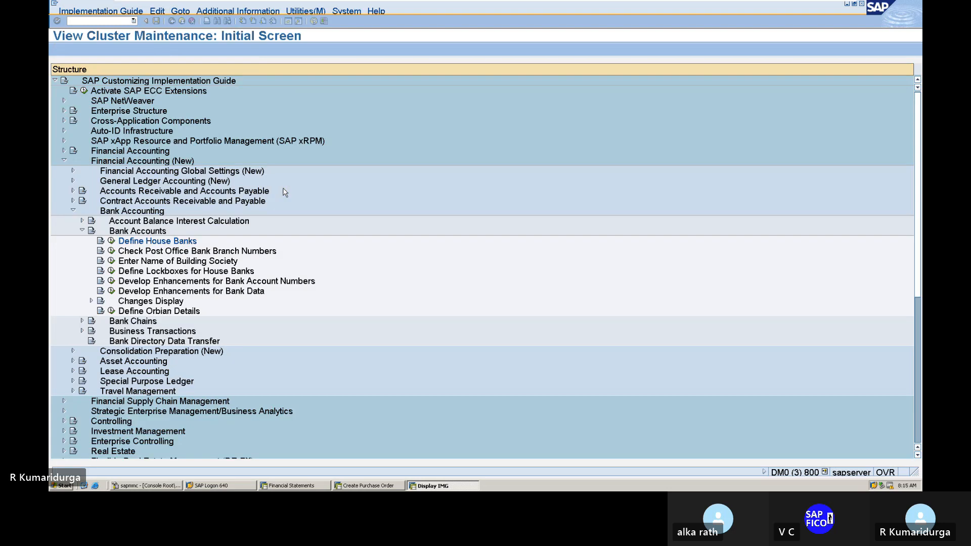
{"action": "left_click", "coordinate": [111, 241]}
{"action": "left_click", "coordinate": [83, 170]}
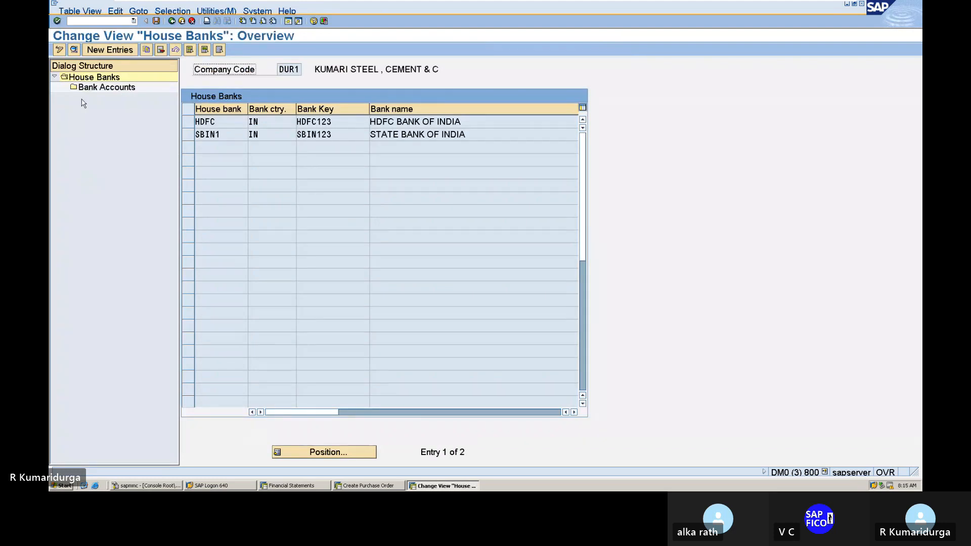
Add a new house bank IDBI with bank country IN and bank key 12345, and try to create its bank data
{"action": "left_click", "coordinate": [98, 52]}
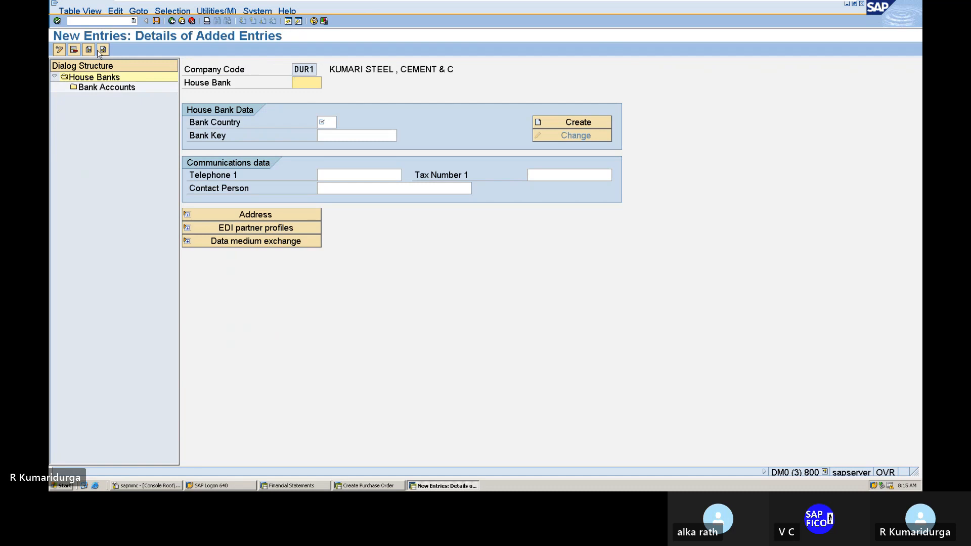
{"action": "type", "text": "IDBI"}
{"action": "left_click", "coordinate": [326, 123]}
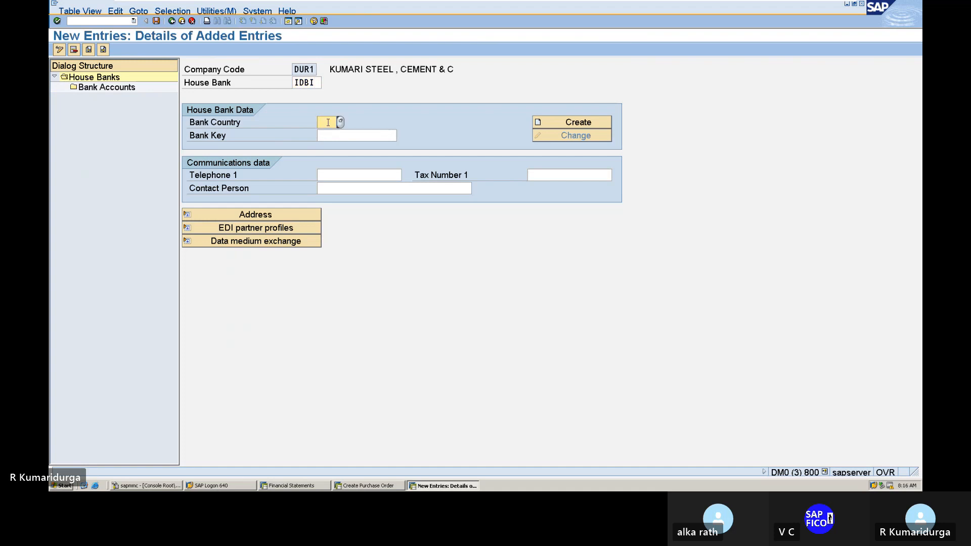
{"action": "type", "text": "IN"}
{"action": "key", "text": "Tab"}
{"action": "key", "text": "Tab"}
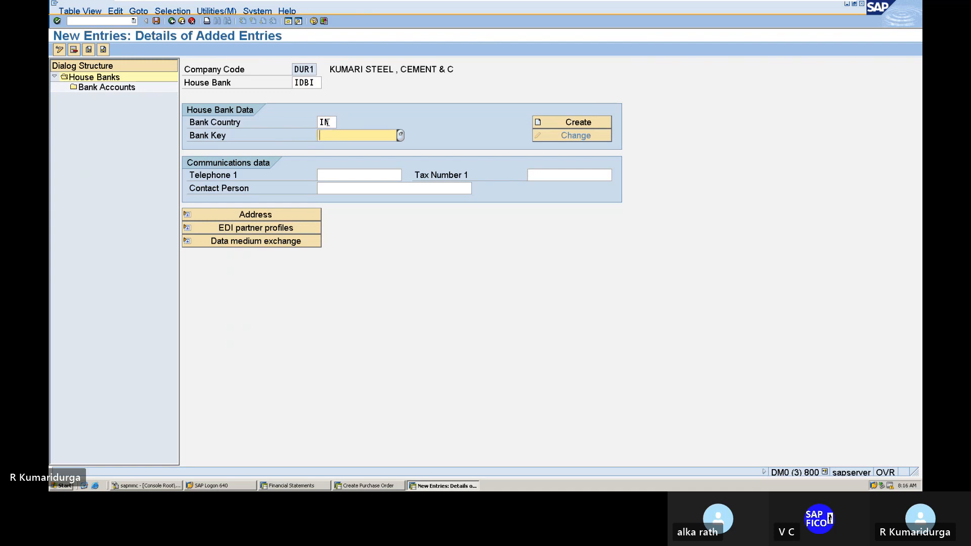
{"action": "type", "text": "12345"}
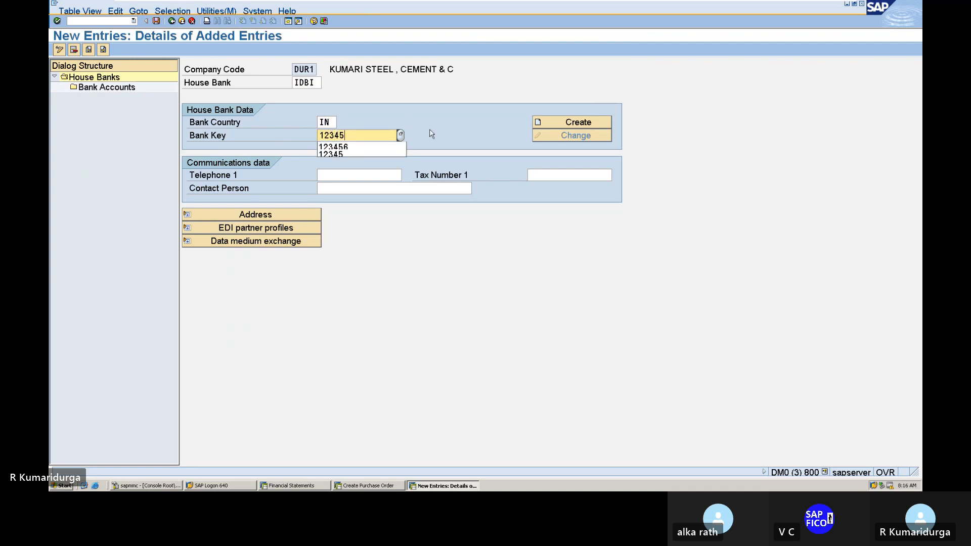
{"action": "left_click", "coordinate": [559, 127]}
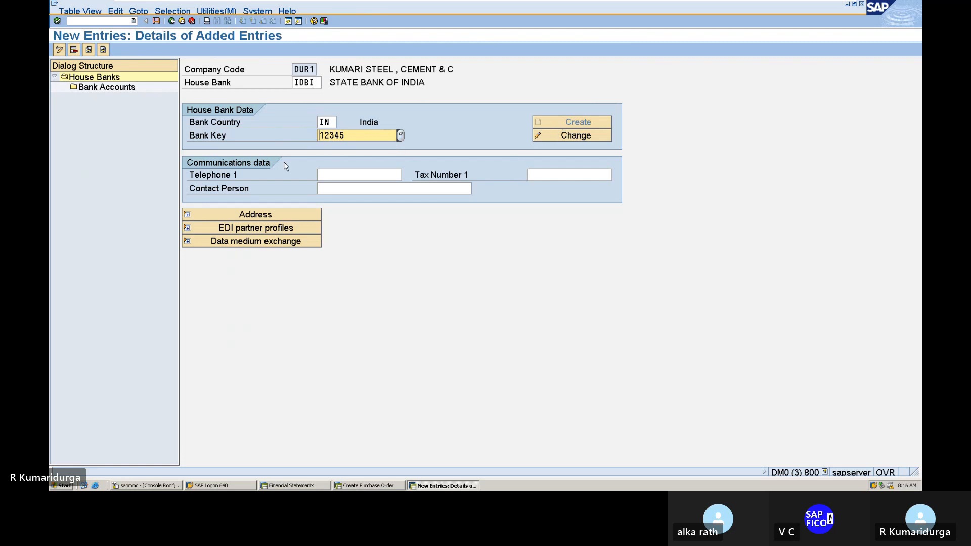
Display the bank's address data and save the IDBI house bank under the customizing request FSV FOR DUR1
{"action": "left_click", "coordinate": [253, 216]}
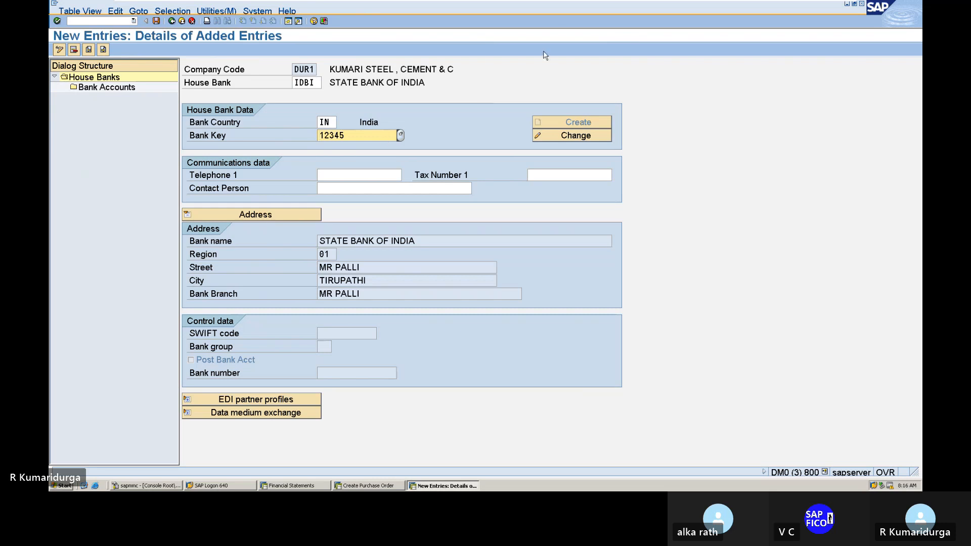
{"action": "mouse_move", "coordinate": [588, 4]}
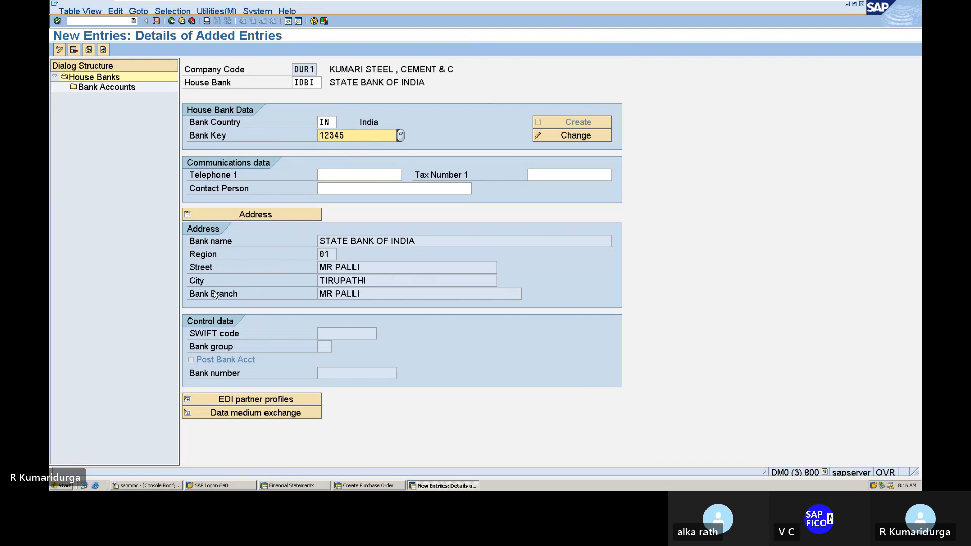
{"action": "left_click", "coordinate": [156, 21]}
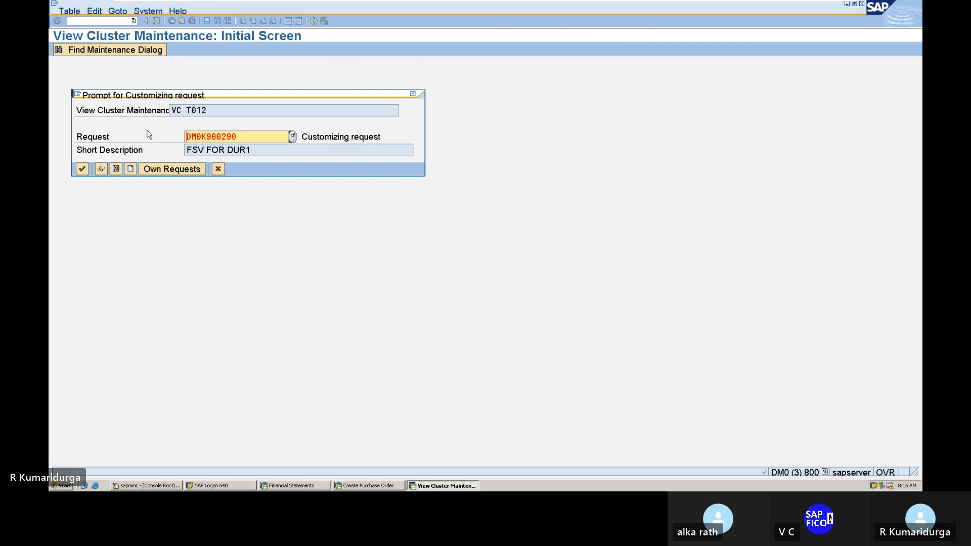
{"action": "left_click", "coordinate": [83, 169]}
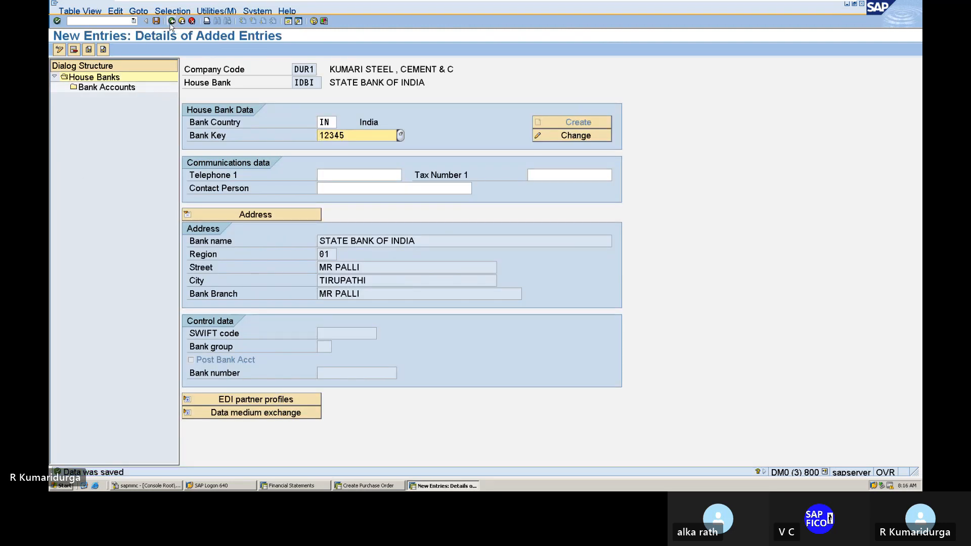
Return to the implementation guide and reopen the house banks overview for company code DUR1
{"action": "left_click", "coordinate": [171, 22]}
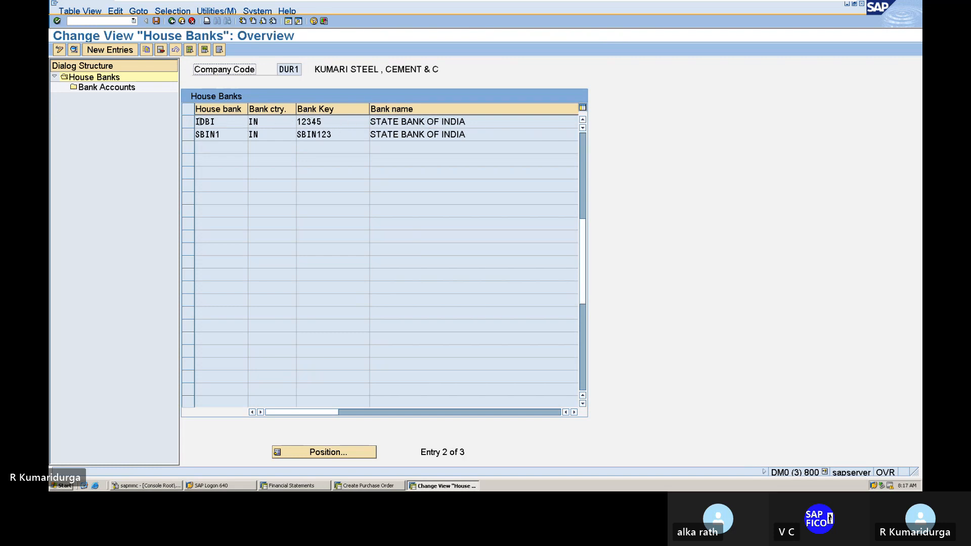
{"action": "left_click", "coordinate": [173, 23]}
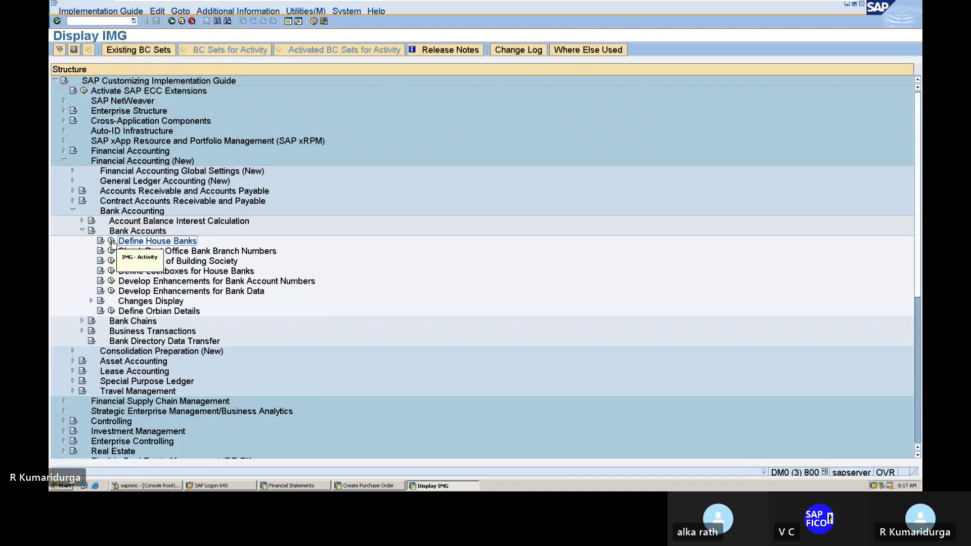
{"action": "left_click", "coordinate": [111, 241]}
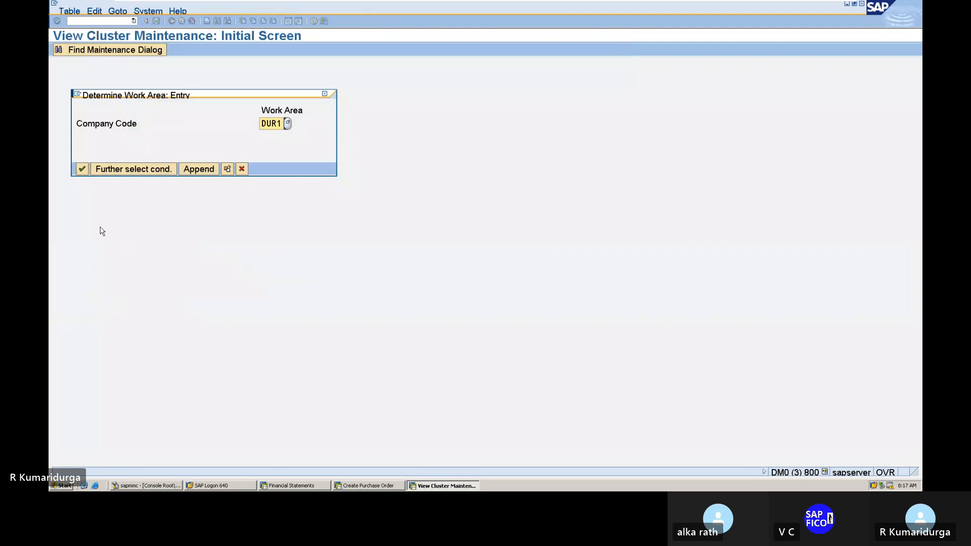
{"action": "left_click", "coordinate": [84, 172]}
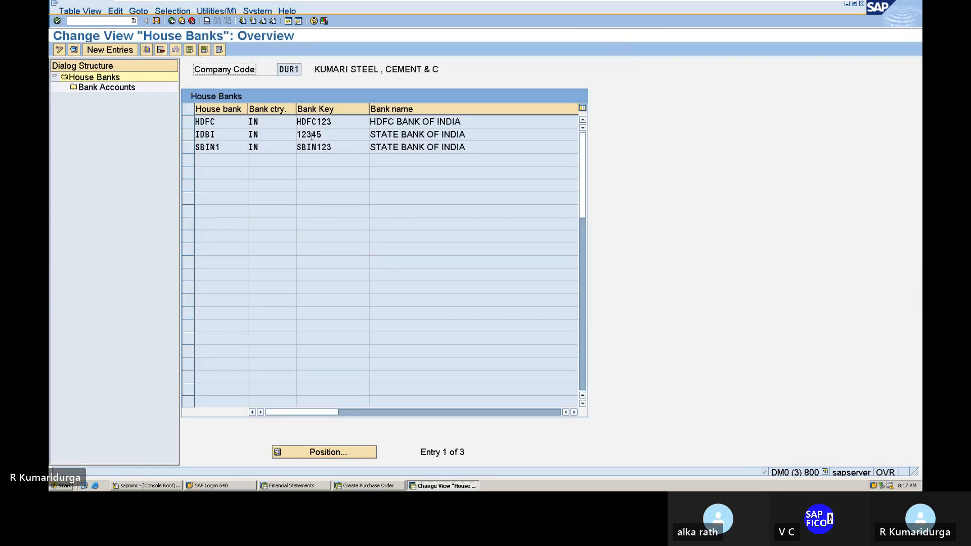
Open the details of house bank IDBI and change its bank name to IDBI MAIN BANK A/C
{"action": "left_click", "coordinate": [189, 134]}
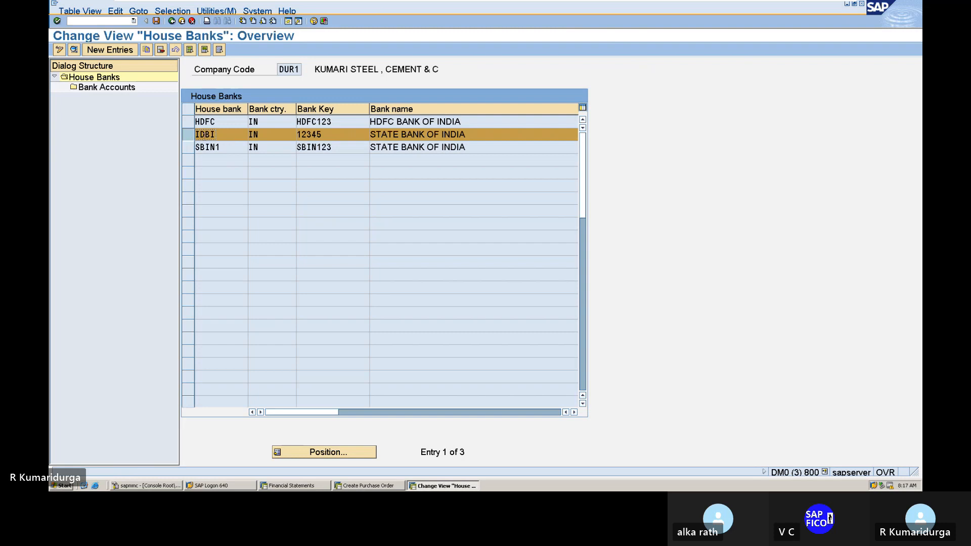
{"action": "double_click", "coordinate": [205, 135]}
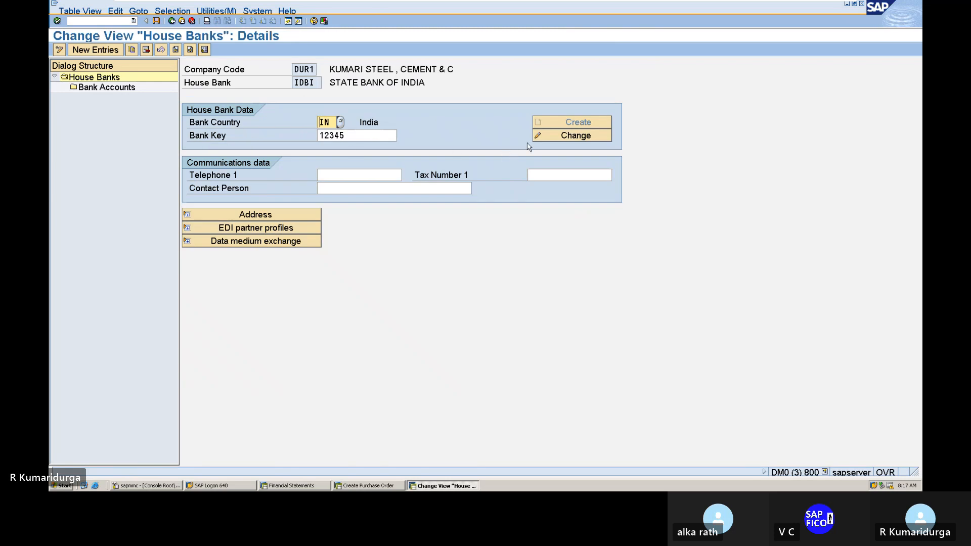
{"action": "left_click", "coordinate": [548, 137]}
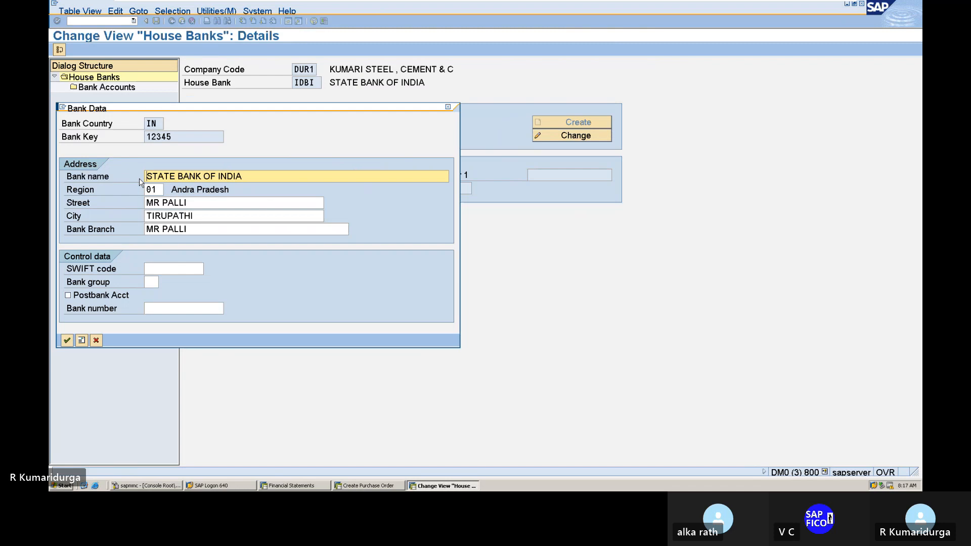
{"action": "key", "text": "Delete"}
{"action": "key", "text": "Delete"}
{"action": "key", "text": "Delete"}
{"action": "key", "text": "Delete"}
{"action": "key", "text": "Delete"}
{"action": "key", "text": "Delete"}
{"action": "key", "text": "Delete"}
{"action": "key", "text": "Delete"}
{"action": "key", "text": "Delete"}
{"action": "key", "text": "Delete"}
{"action": "key", "text": "Delete"}
{"action": "key", "text": "Delete"}
{"action": "key", "text": "Delete"}
{"action": "key", "text": "Delete"}
{"action": "key", "text": "Delete"}
{"action": "key", "text": "Delete"}
{"action": "key", "text": "Delete"}
{"action": "key", "text": "Delete"}
{"action": "key", "text": "Delete"}
{"action": "type", "text": "ID"}
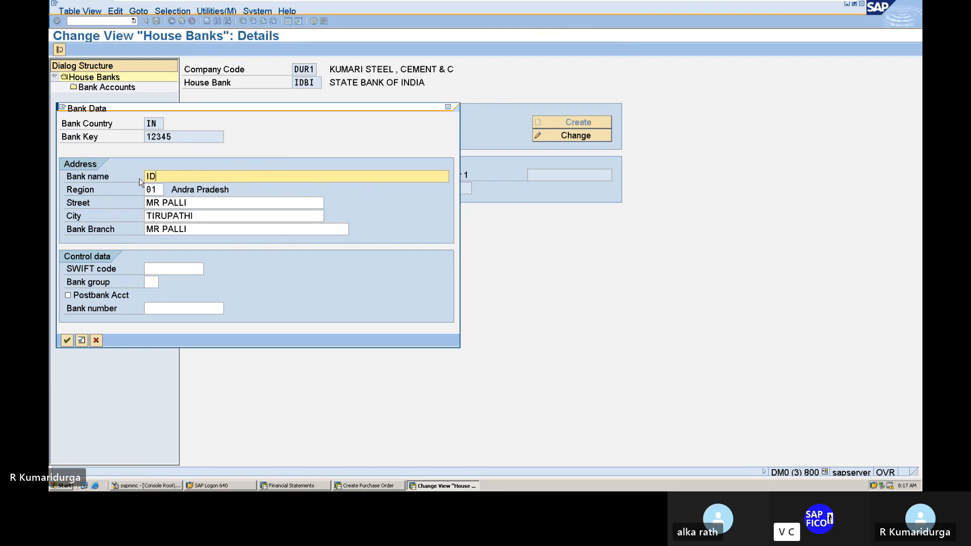
{"action": "type", "text": "BI MANI"}
{"action": "key", "text": "BackSpace"}
{"action": "type", "text": "IN BANK A/C"}
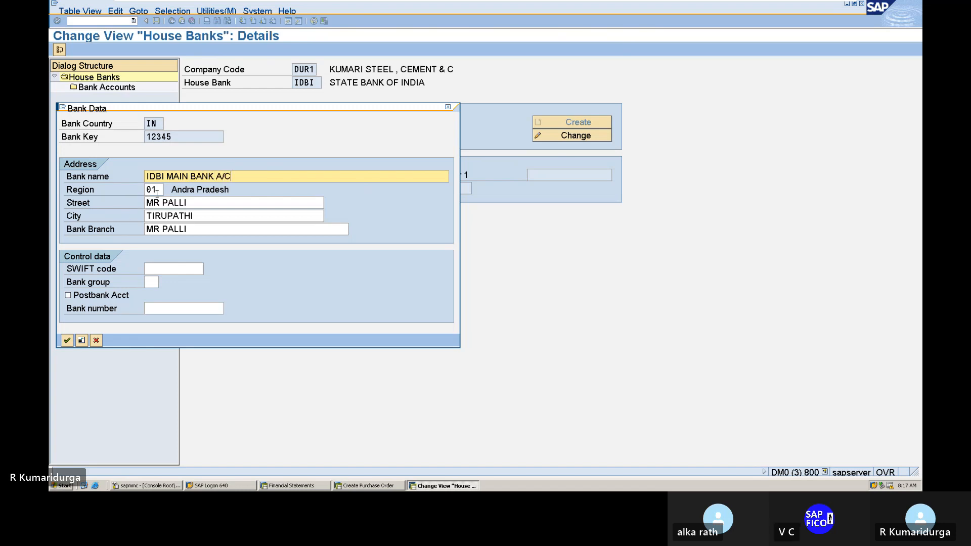
{"action": "left_click", "coordinate": [148, 204]}
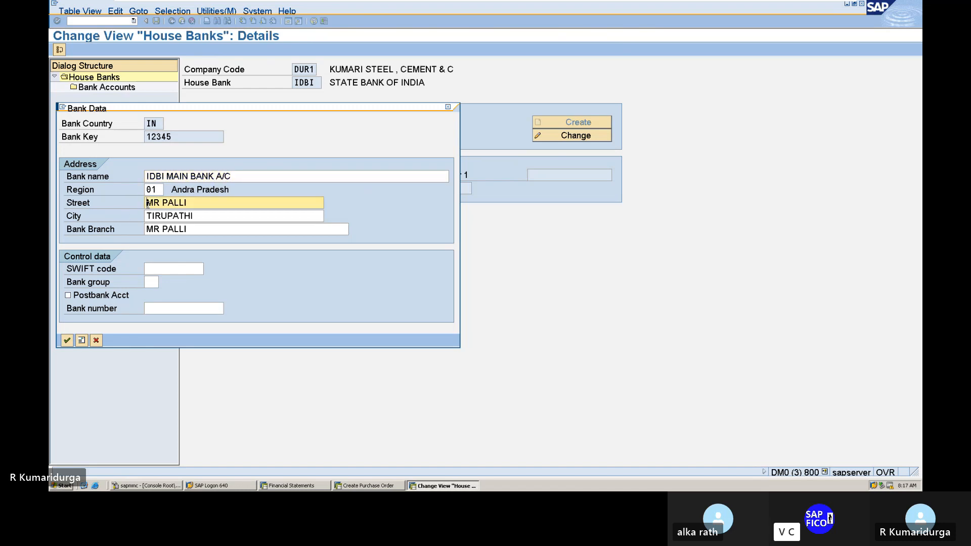
{"action": "left_click", "coordinate": [67, 340]}
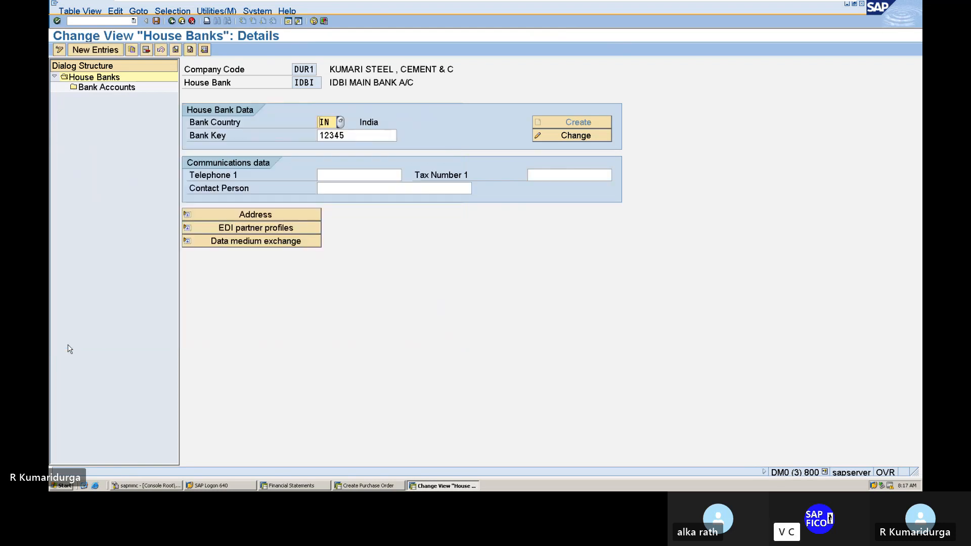
Display the renamed bank's address data, save the house bank and go back to the overview
{"action": "left_click", "coordinate": [226, 215]}
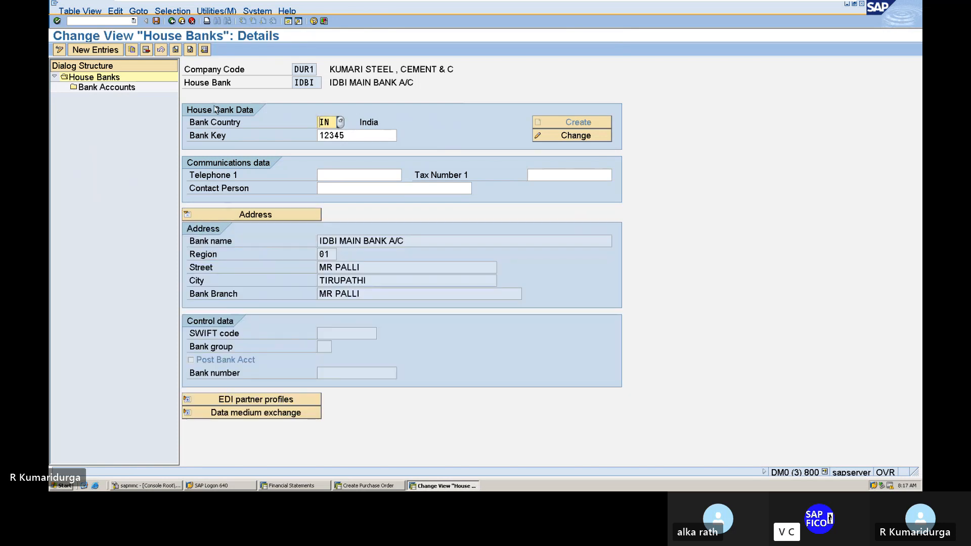
{"action": "left_click", "coordinate": [156, 21]}
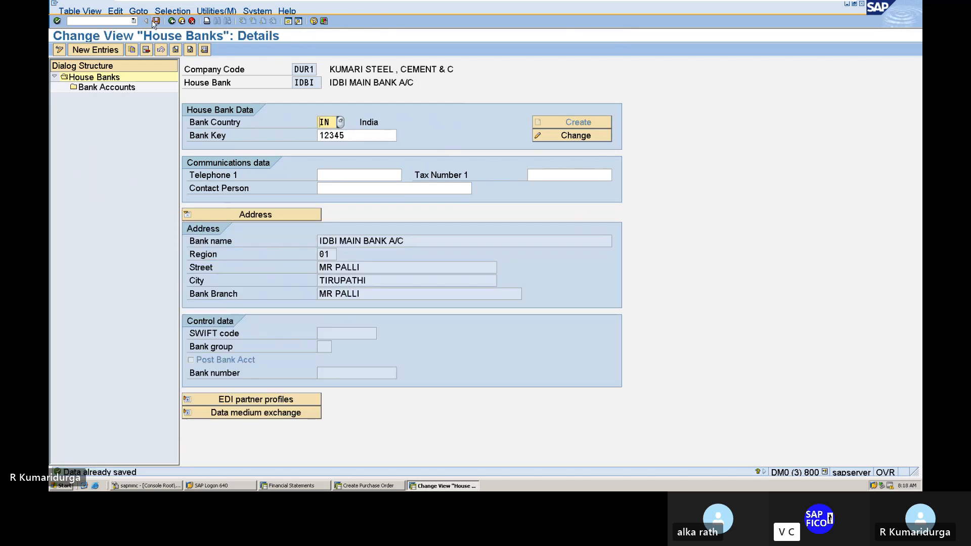
{"action": "left_click", "coordinate": [172, 22]}
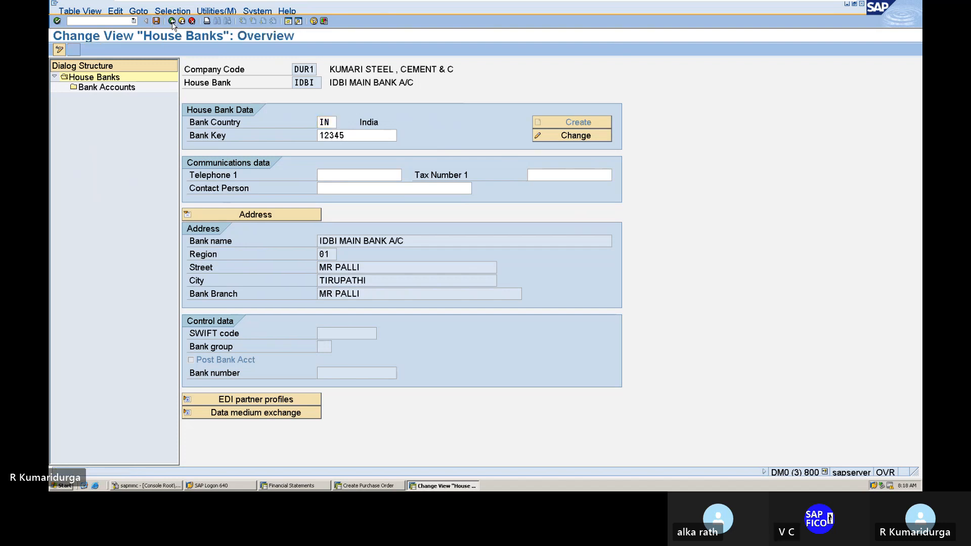